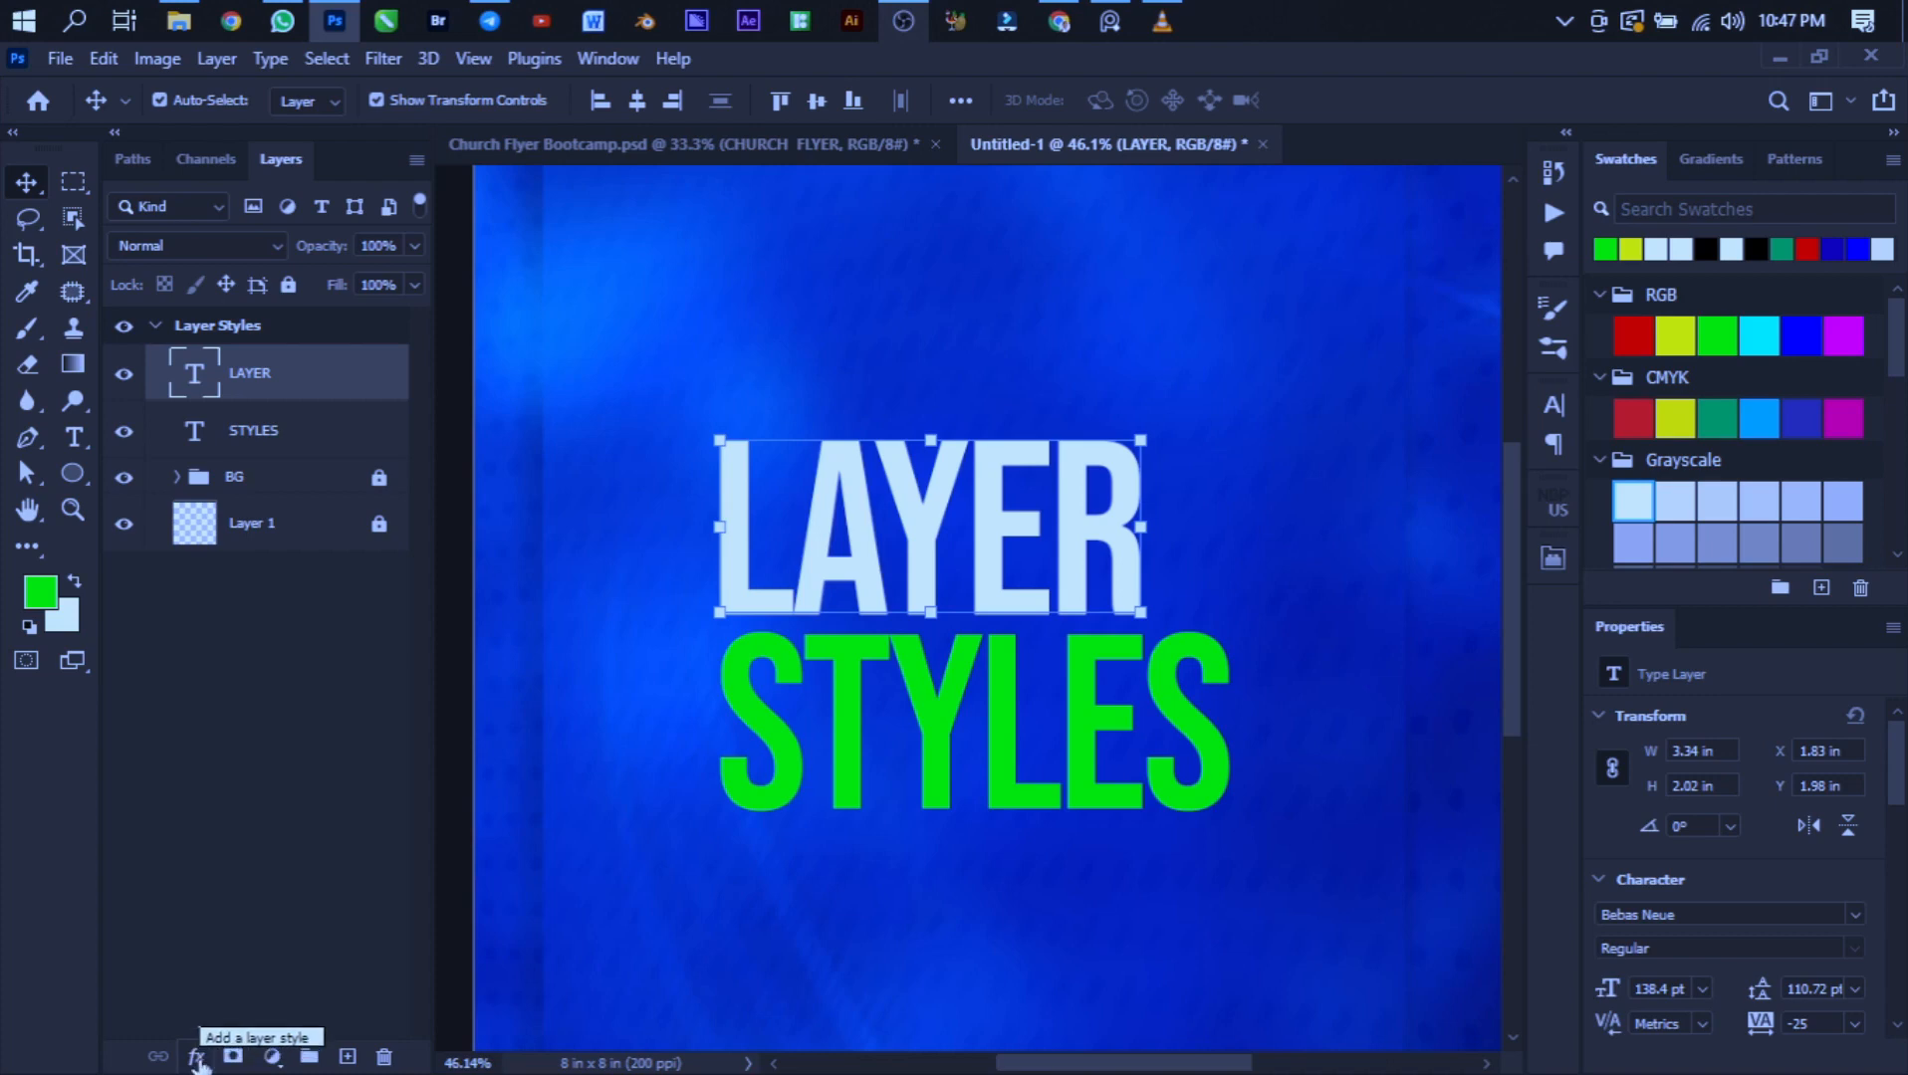
- Open the Layer Style dialog's Blending Options for the LAYER text layer and move the dialog aside
{"action": "left_click", "coordinate": [197, 1059]}
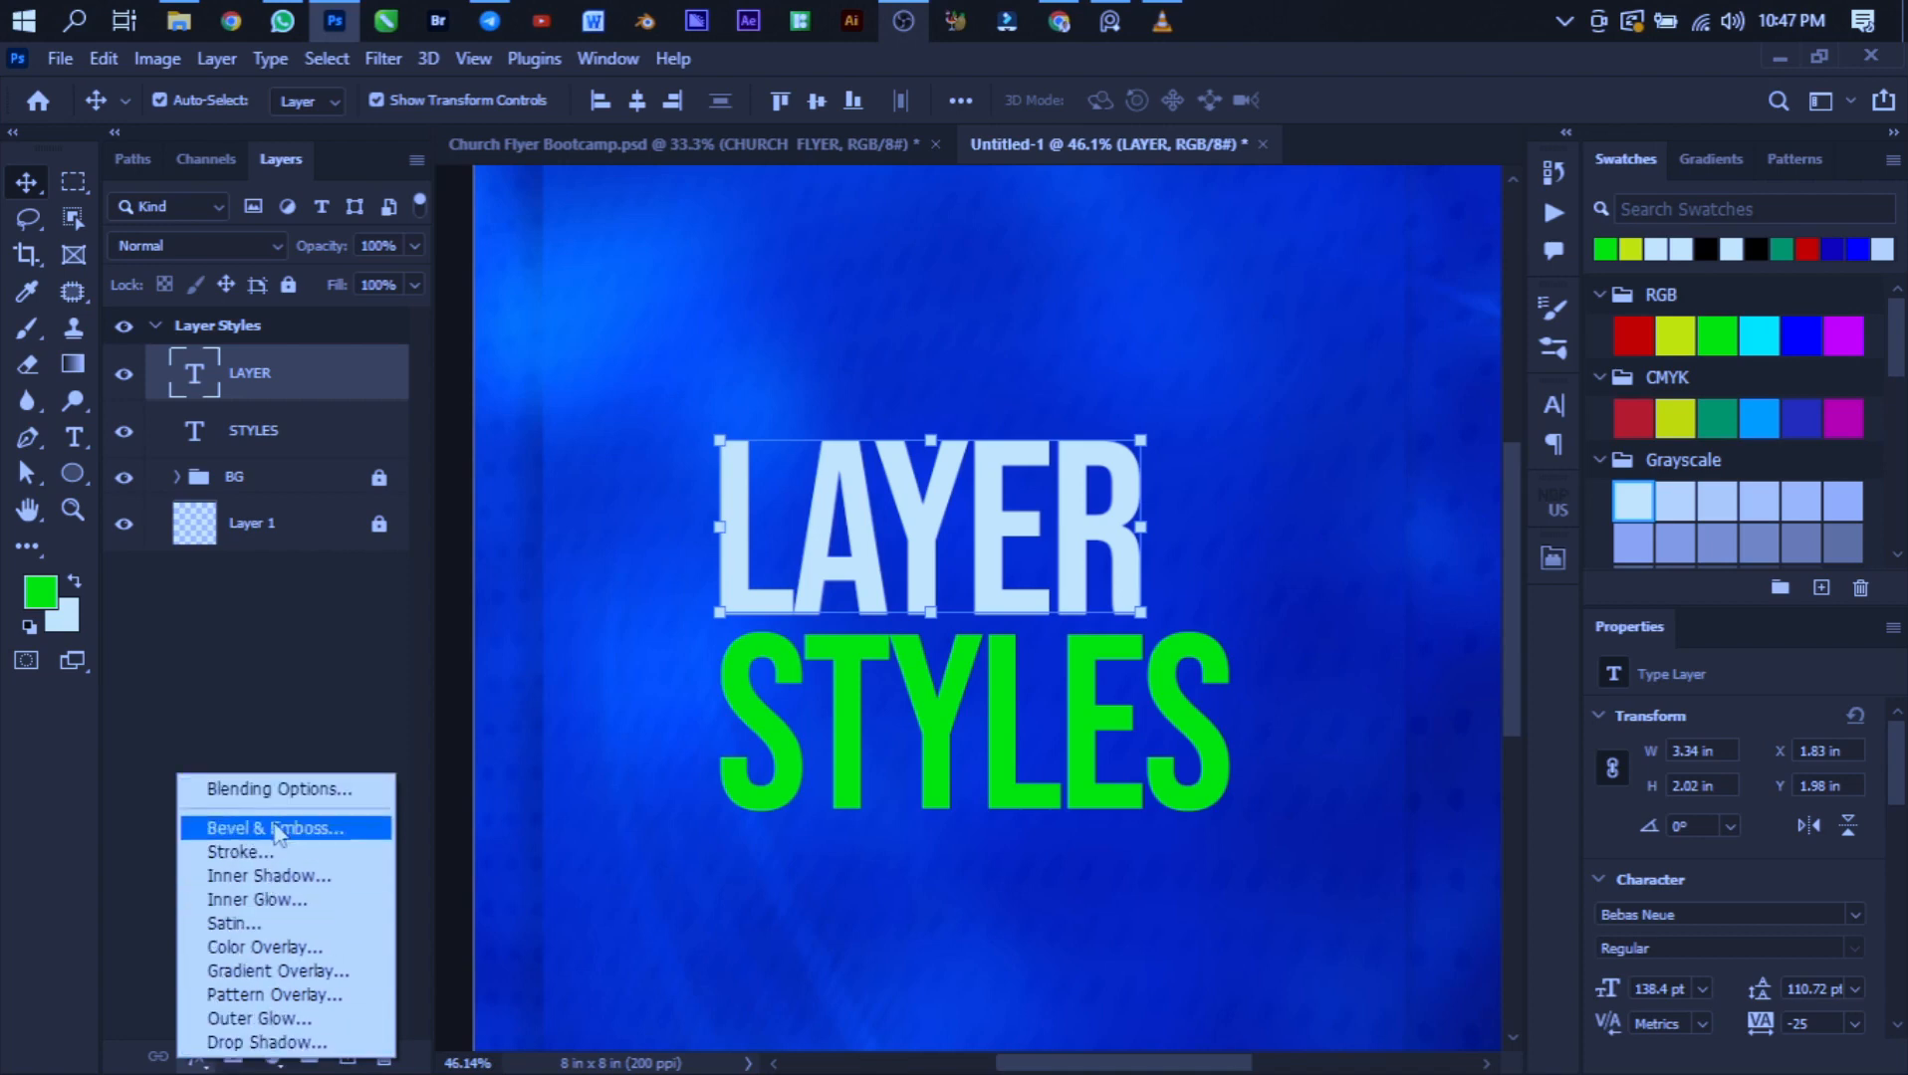
{"action": "left_click", "coordinate": [283, 792]}
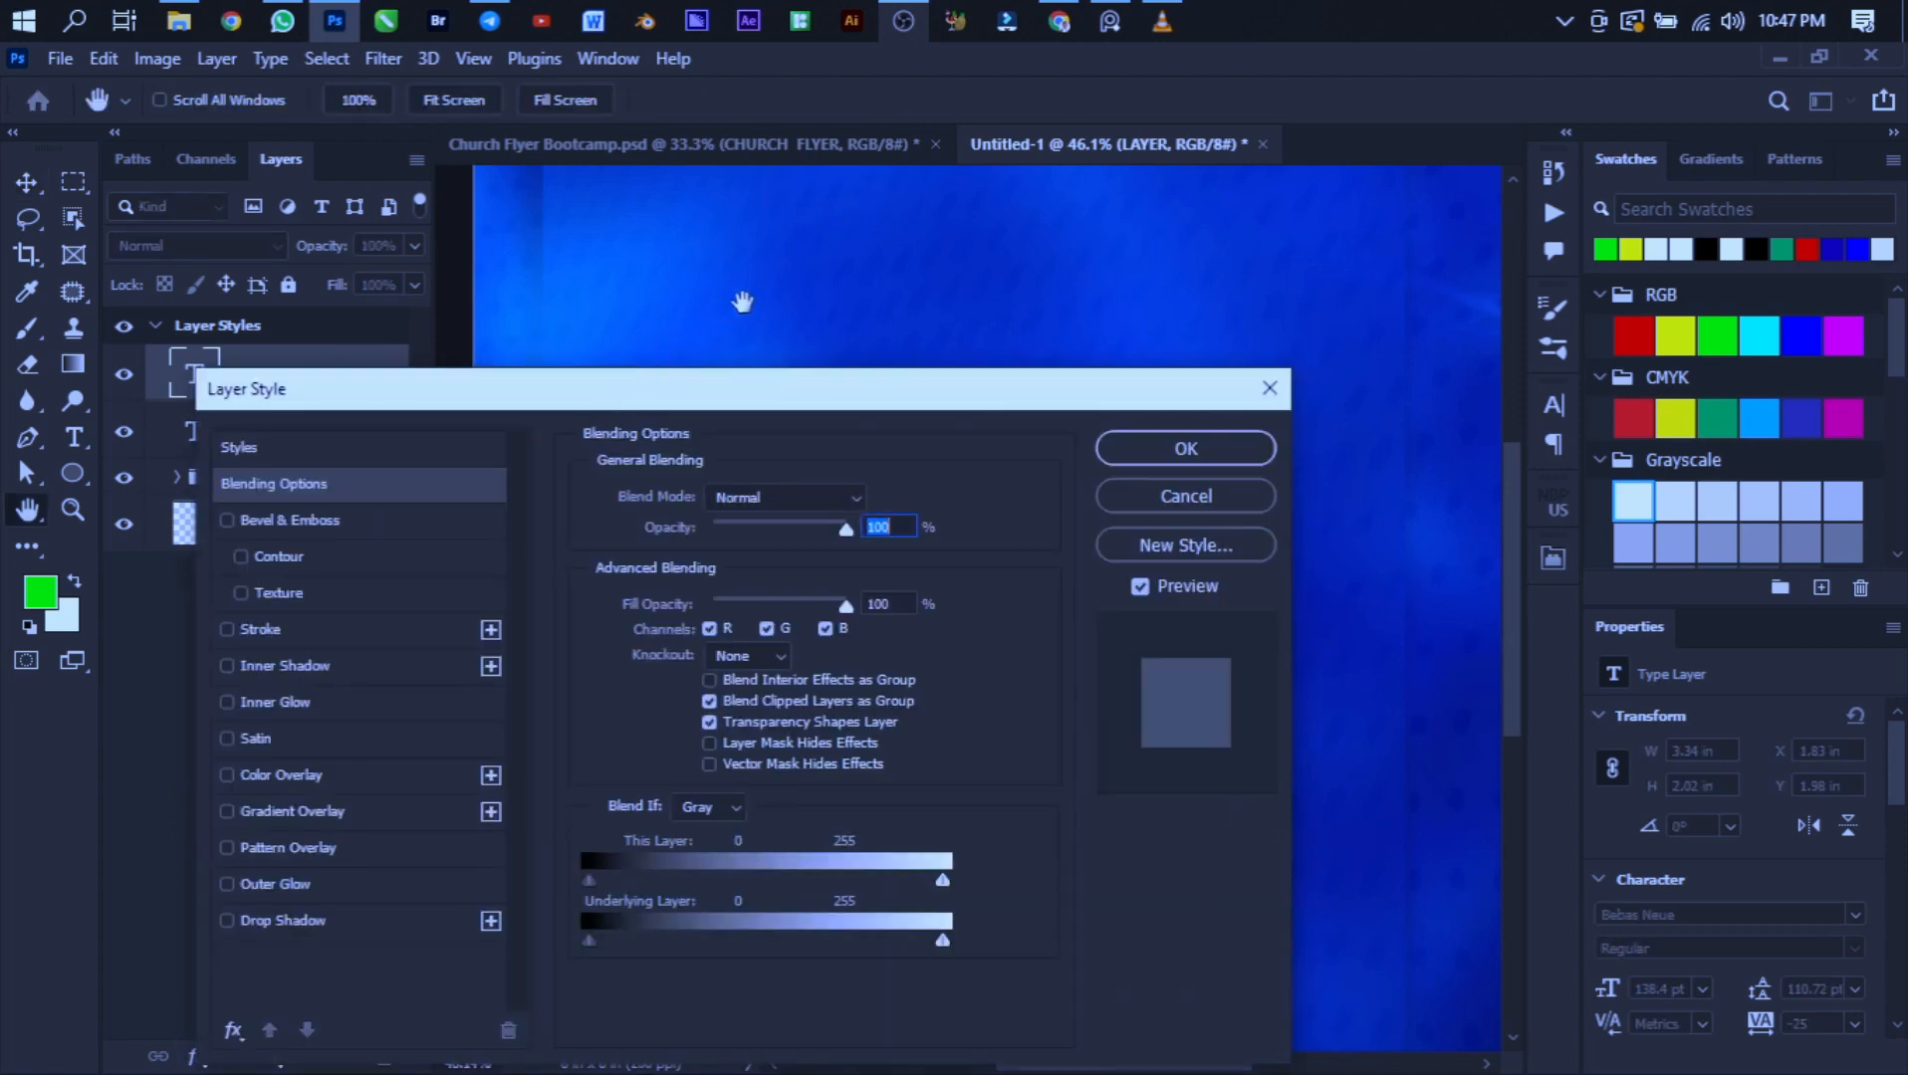
{"action": "left_click_drag", "start_coordinate": [643, 388], "coordinate": [910, 193]}
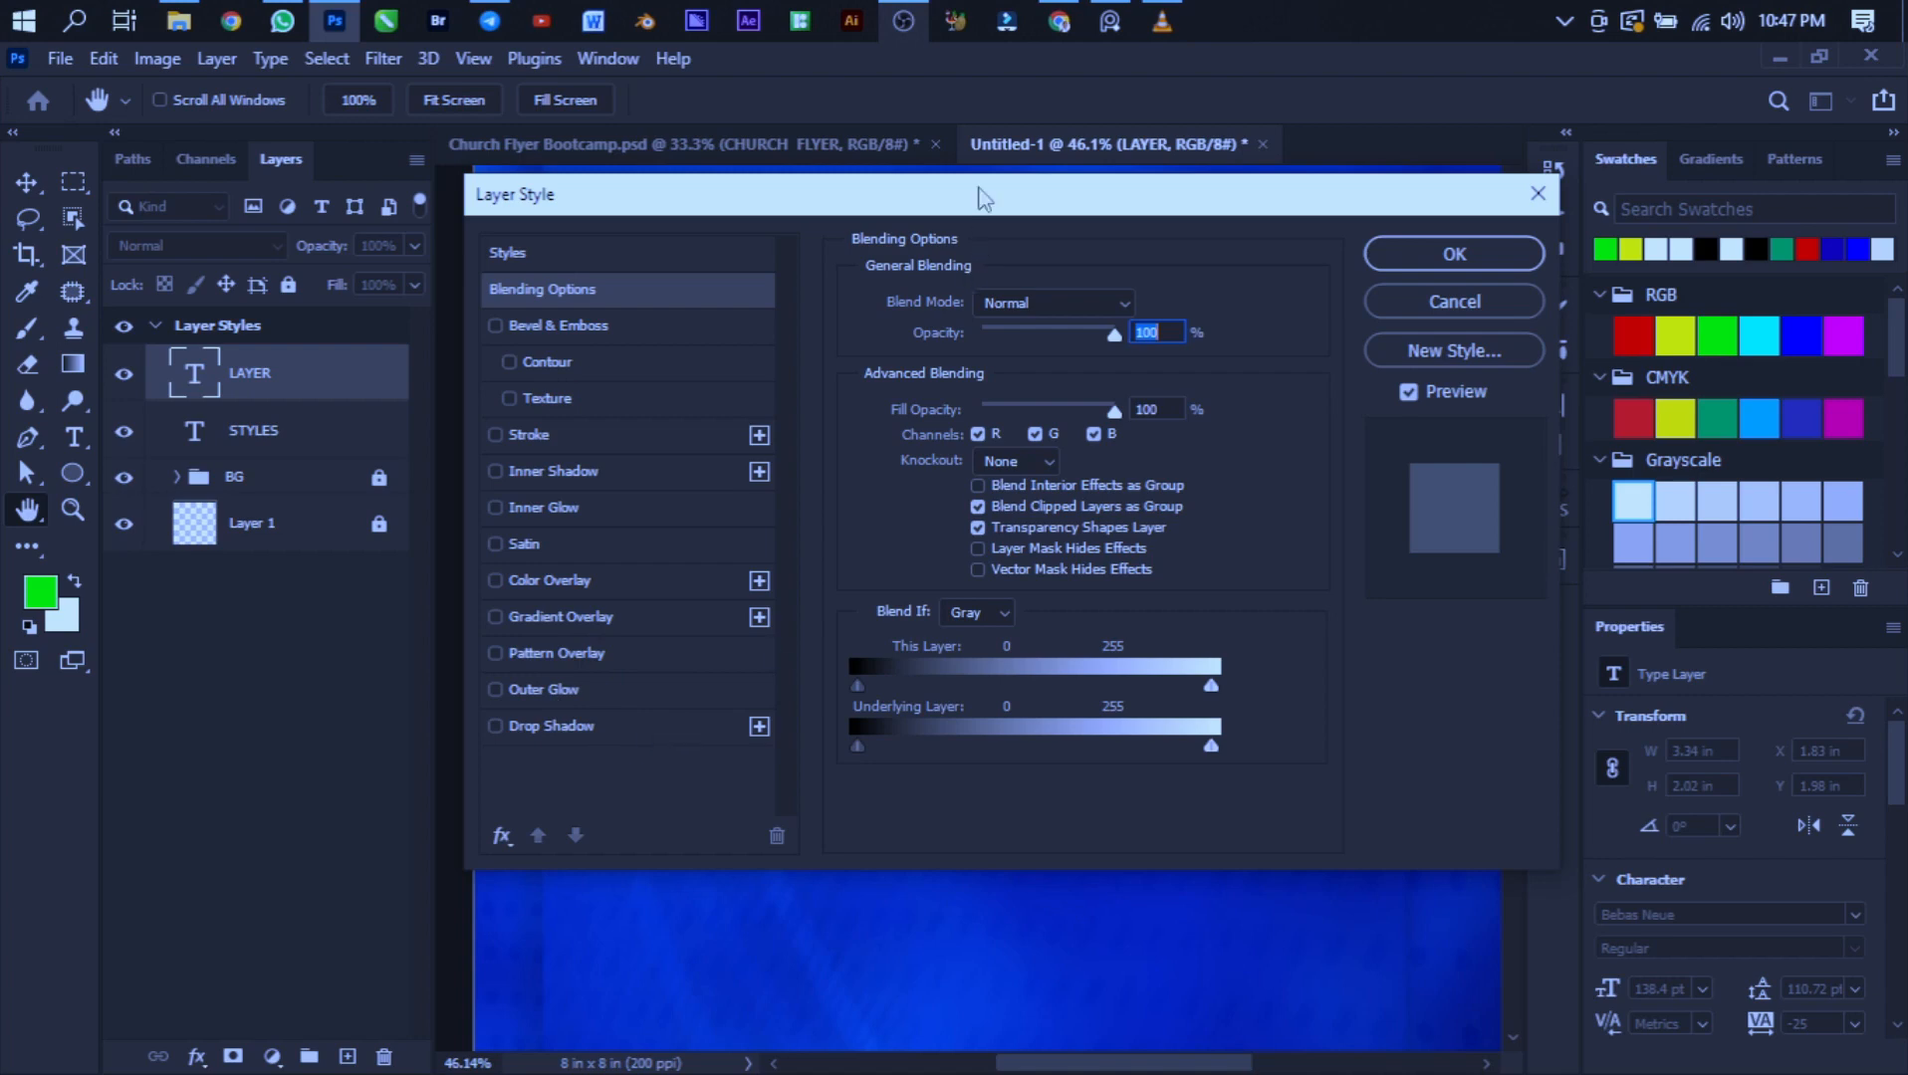
{"action": "left_click_drag", "start_coordinate": [1034, 201], "coordinate": [1469, 84]}
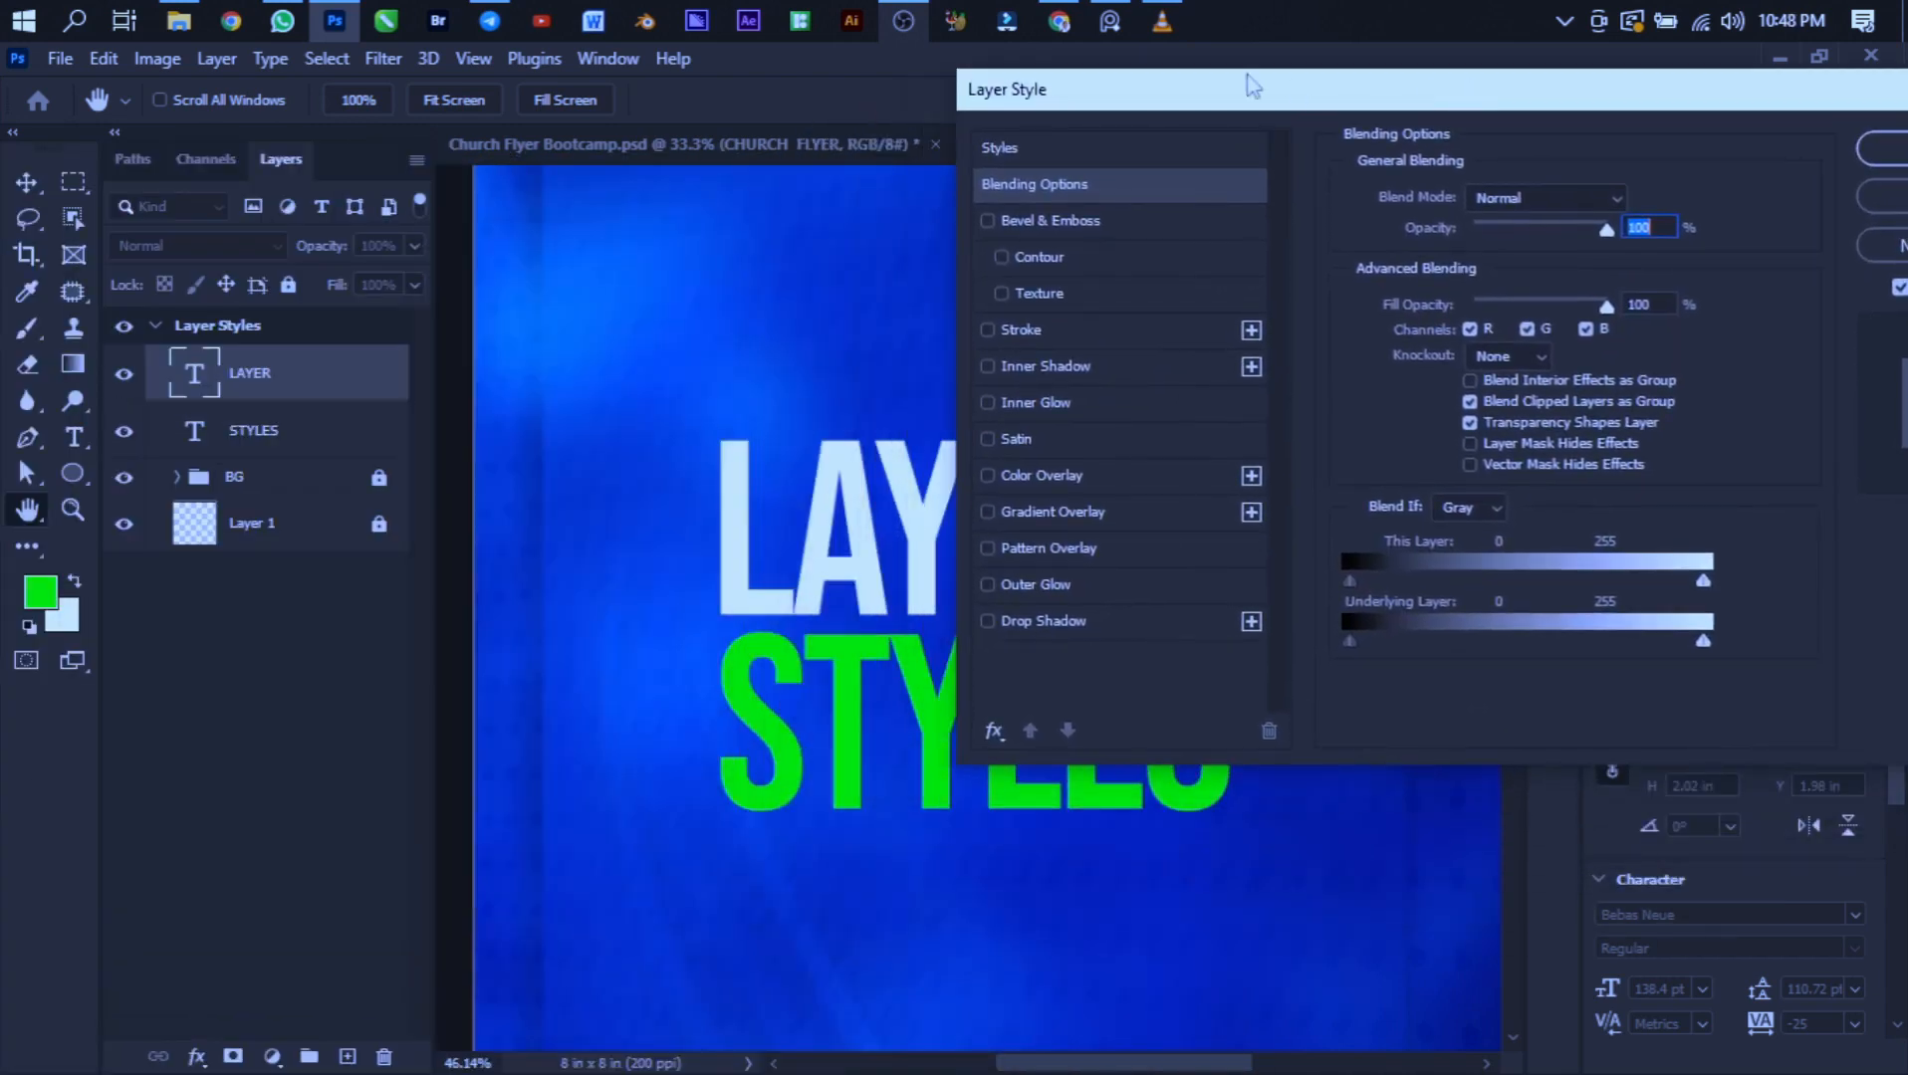
{"action": "left_click_drag", "start_coordinate": [1247, 81], "coordinate": [1535, 117]}
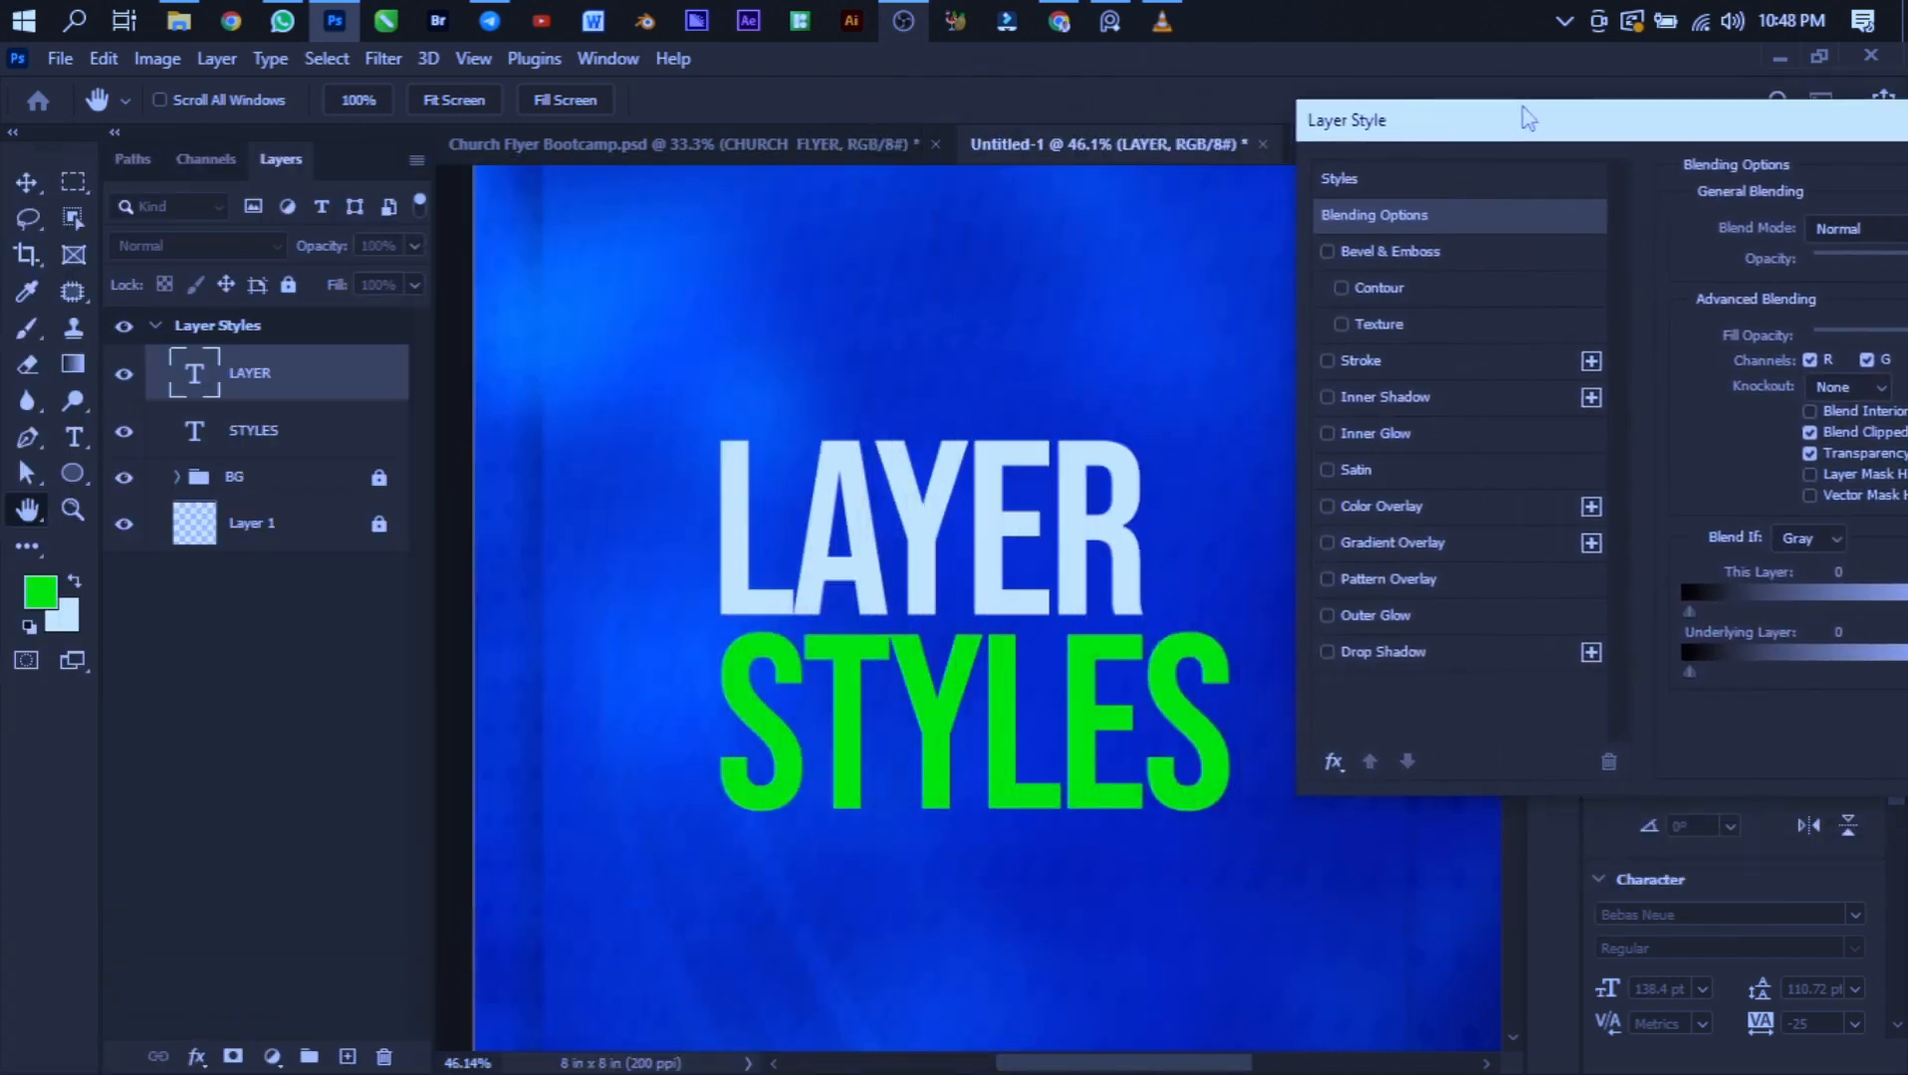
- Apply a Drop Shadow to the LAYER text, switching it off and on again to compare
{"action": "left_click", "coordinate": [1383, 653]}
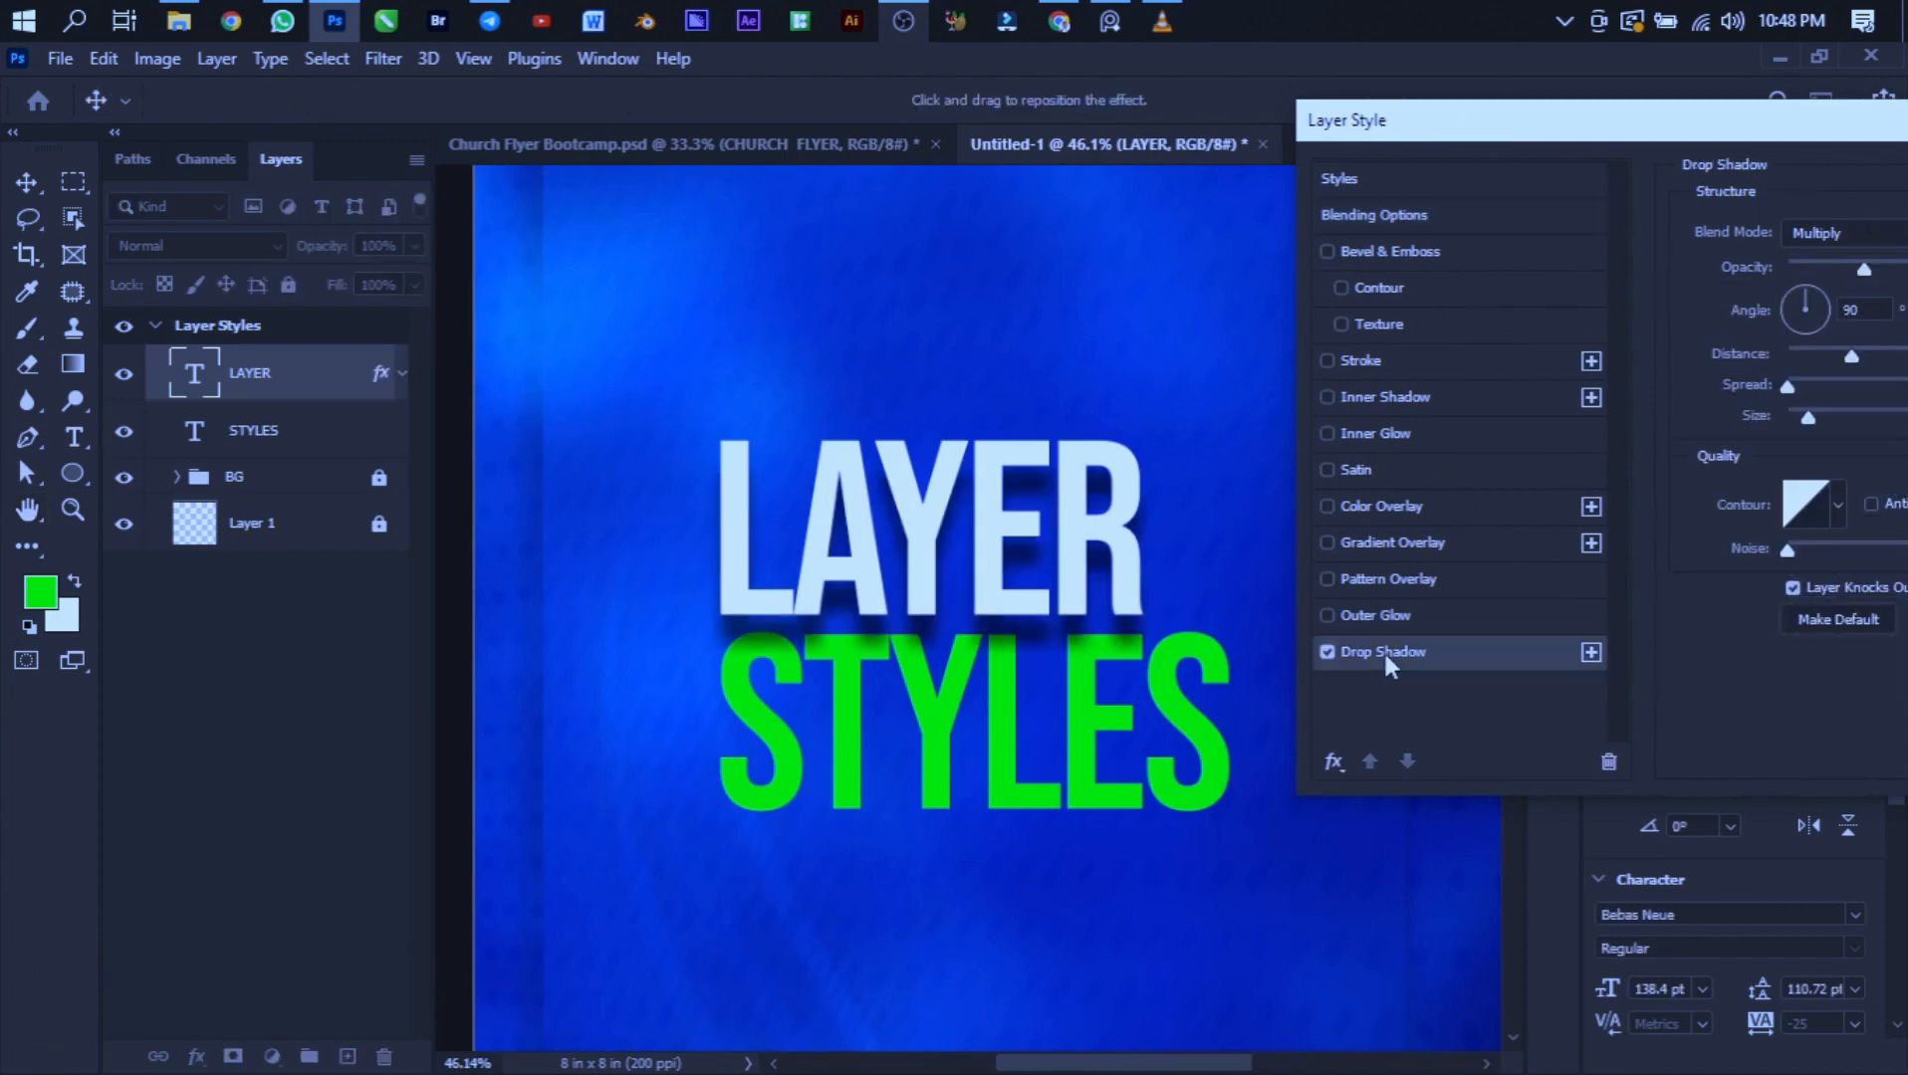
{"action": "left_click_drag", "start_coordinate": [1482, 121], "coordinate": [1553, 210]}
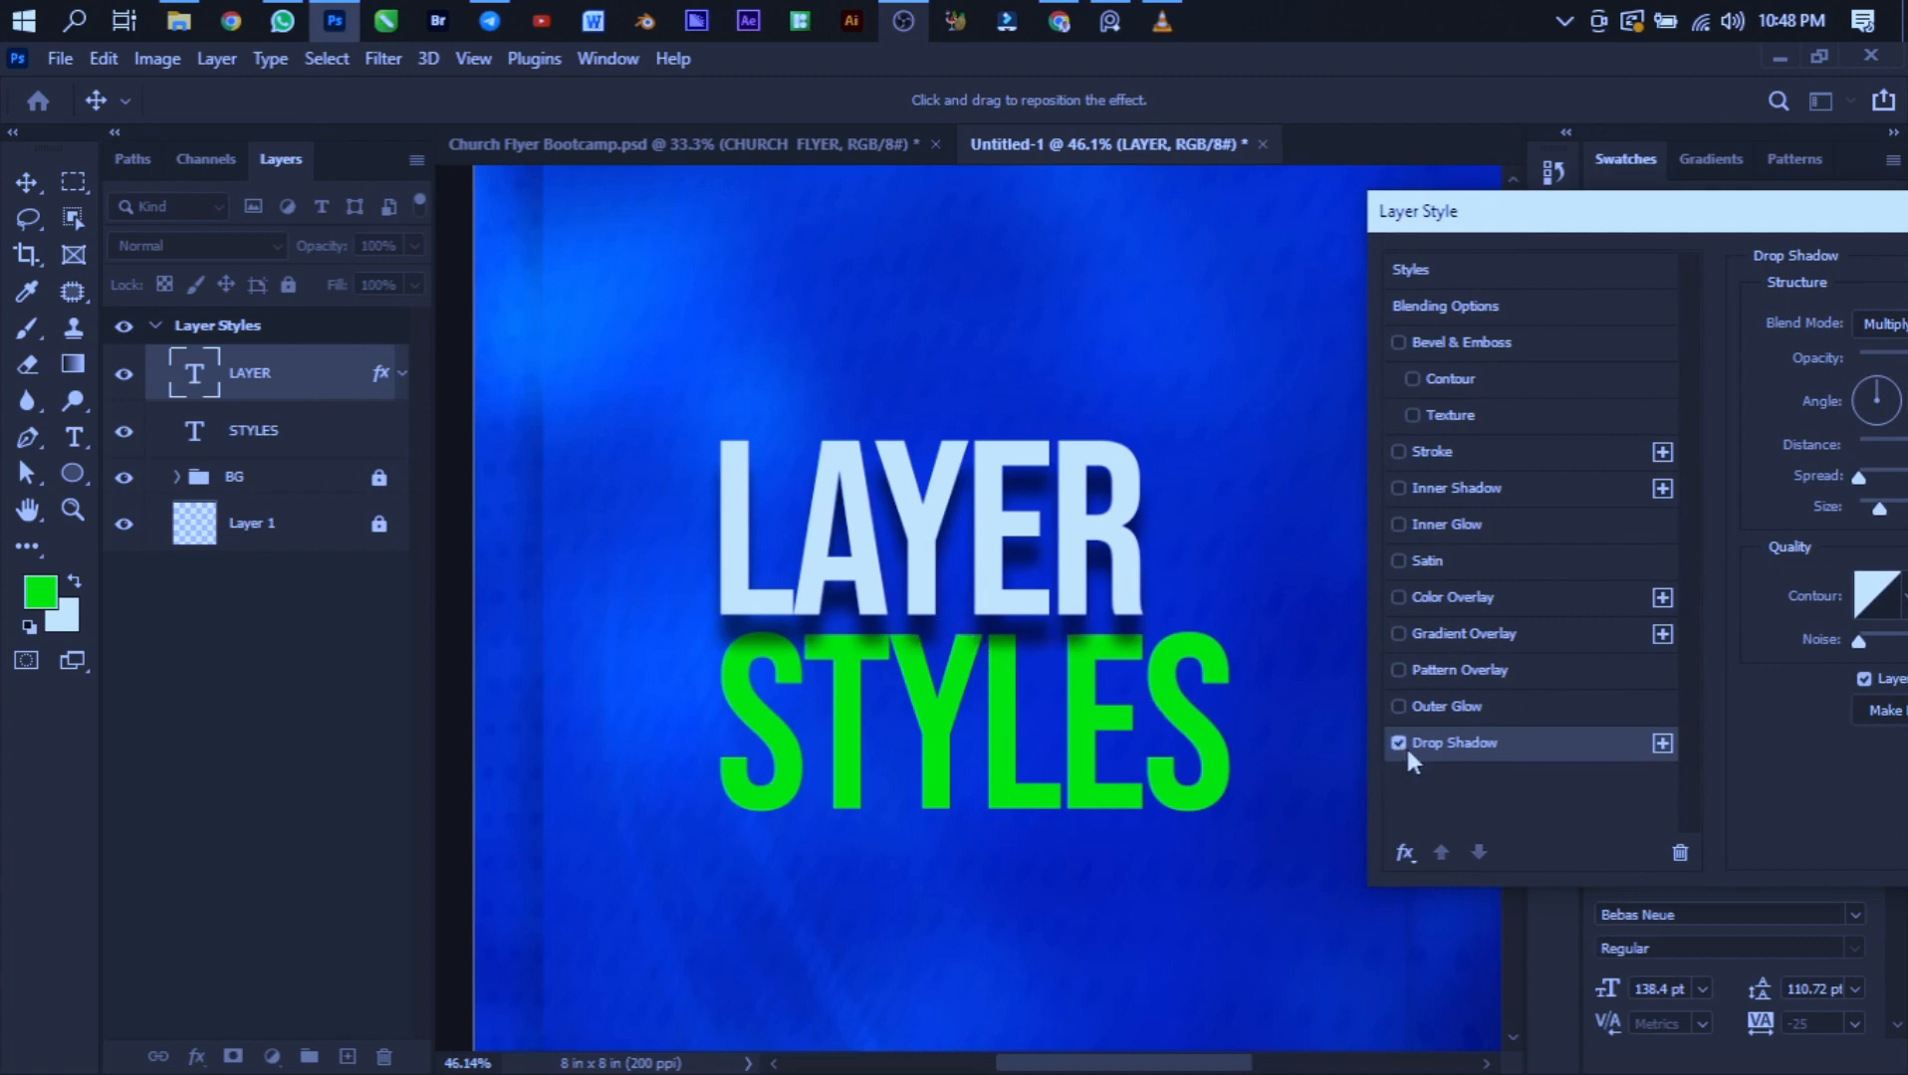
{"action": "left_click_drag", "start_coordinate": [1638, 213], "coordinate": [1262, 77]}
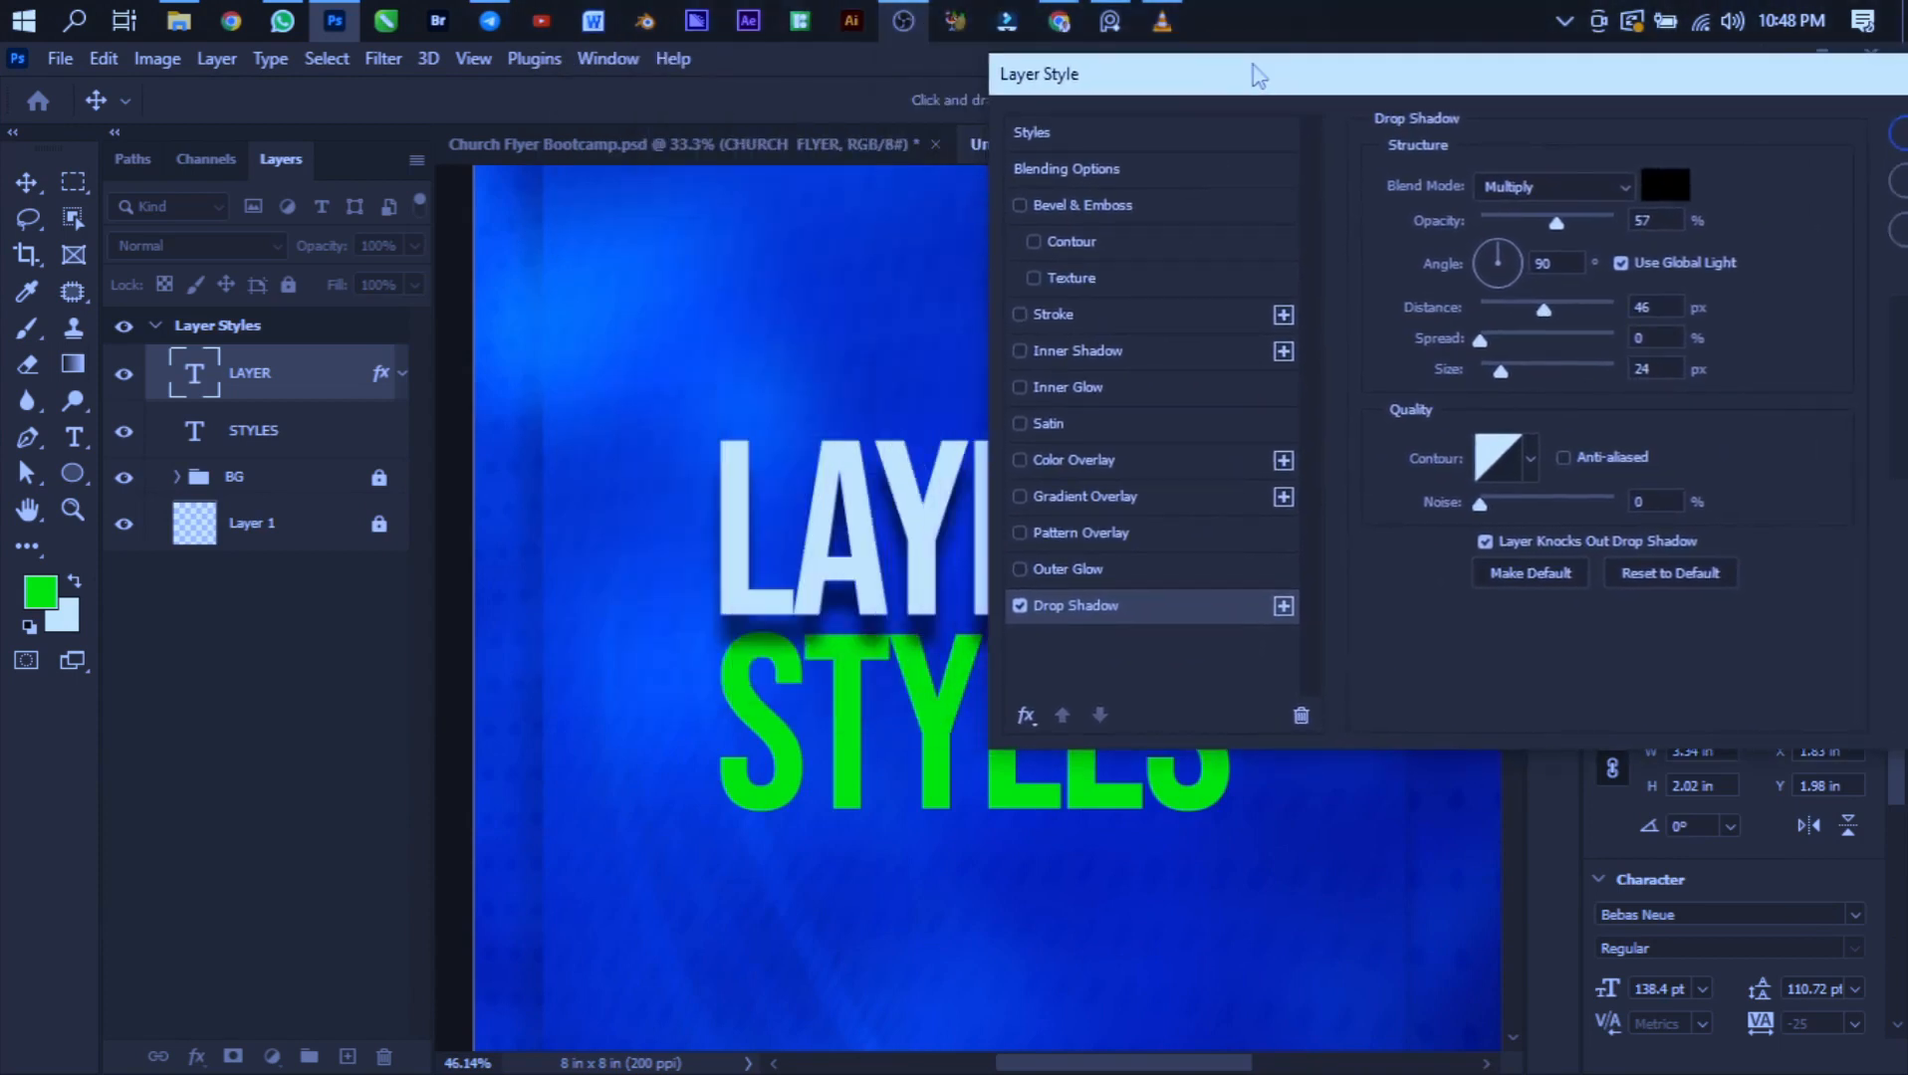
{"action": "left_click", "coordinate": [1017, 606]}
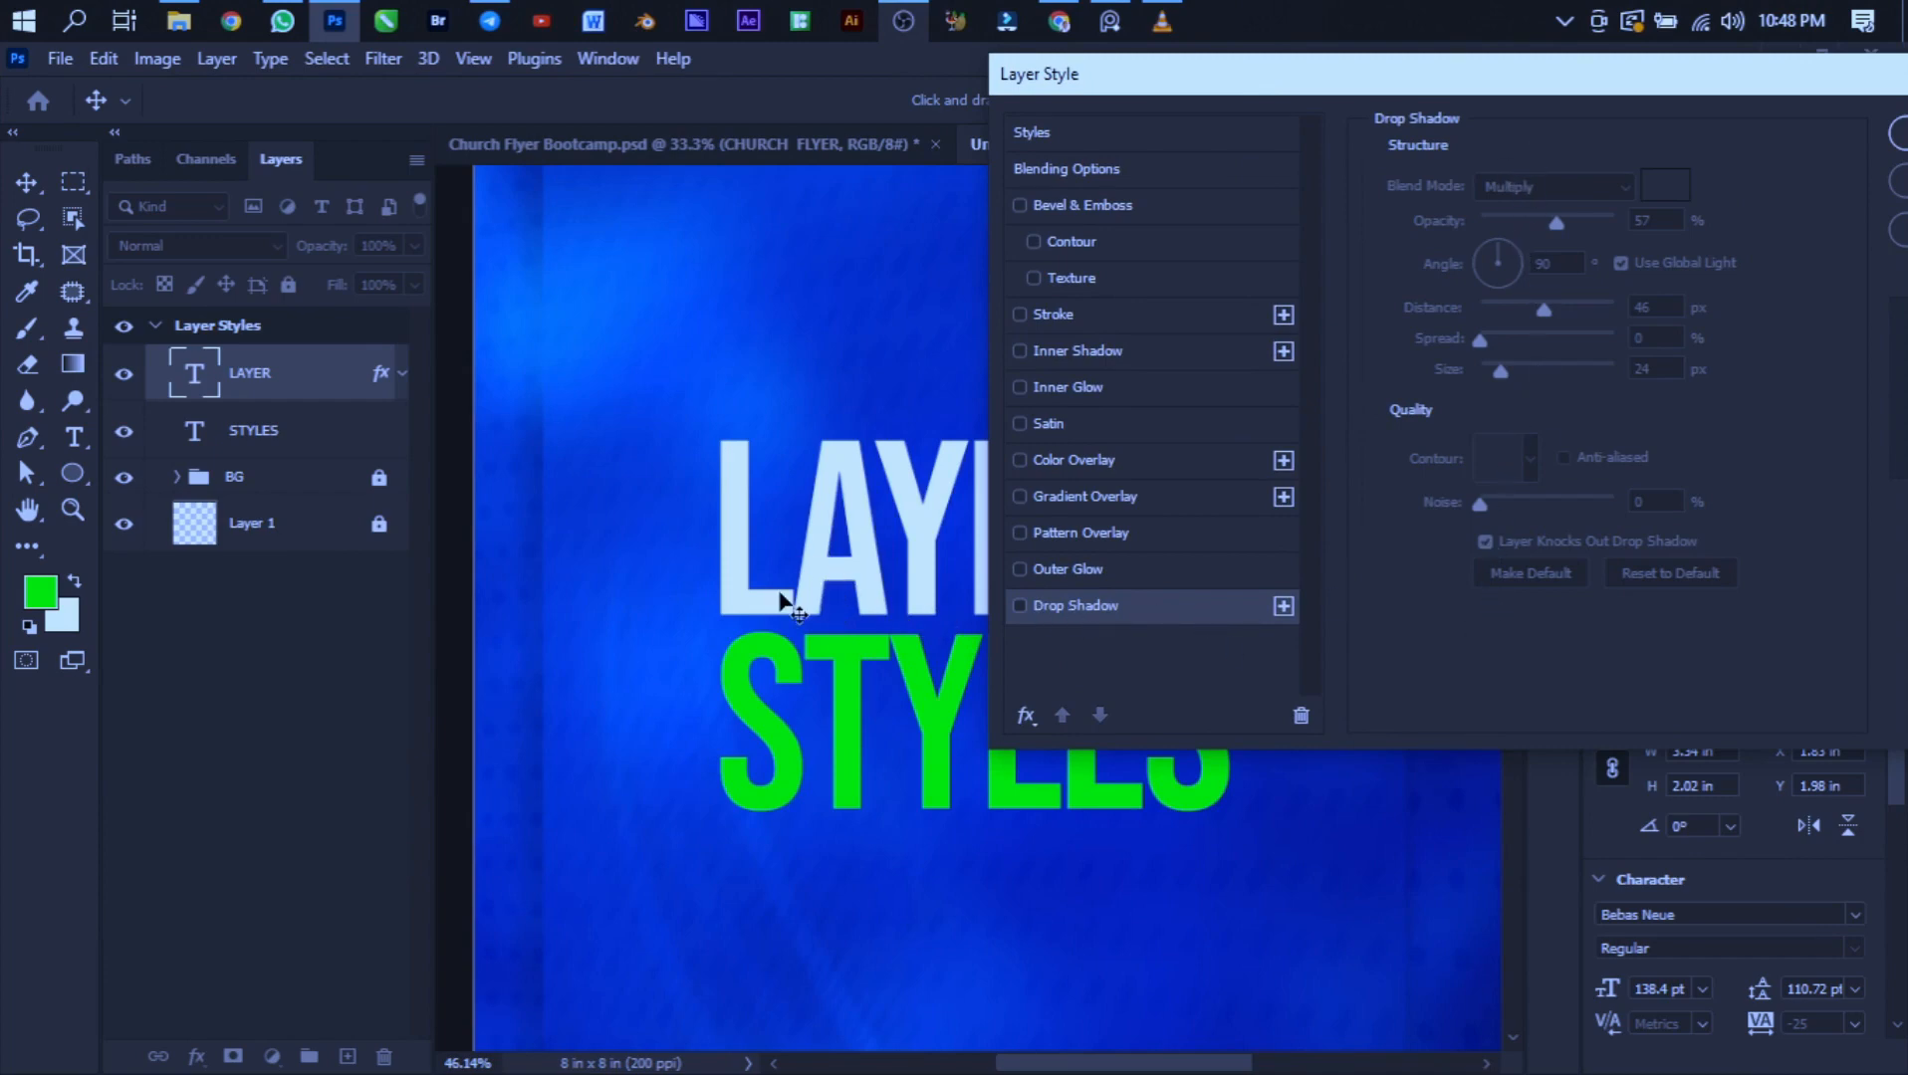
{"action": "left_click", "coordinate": [1017, 607]}
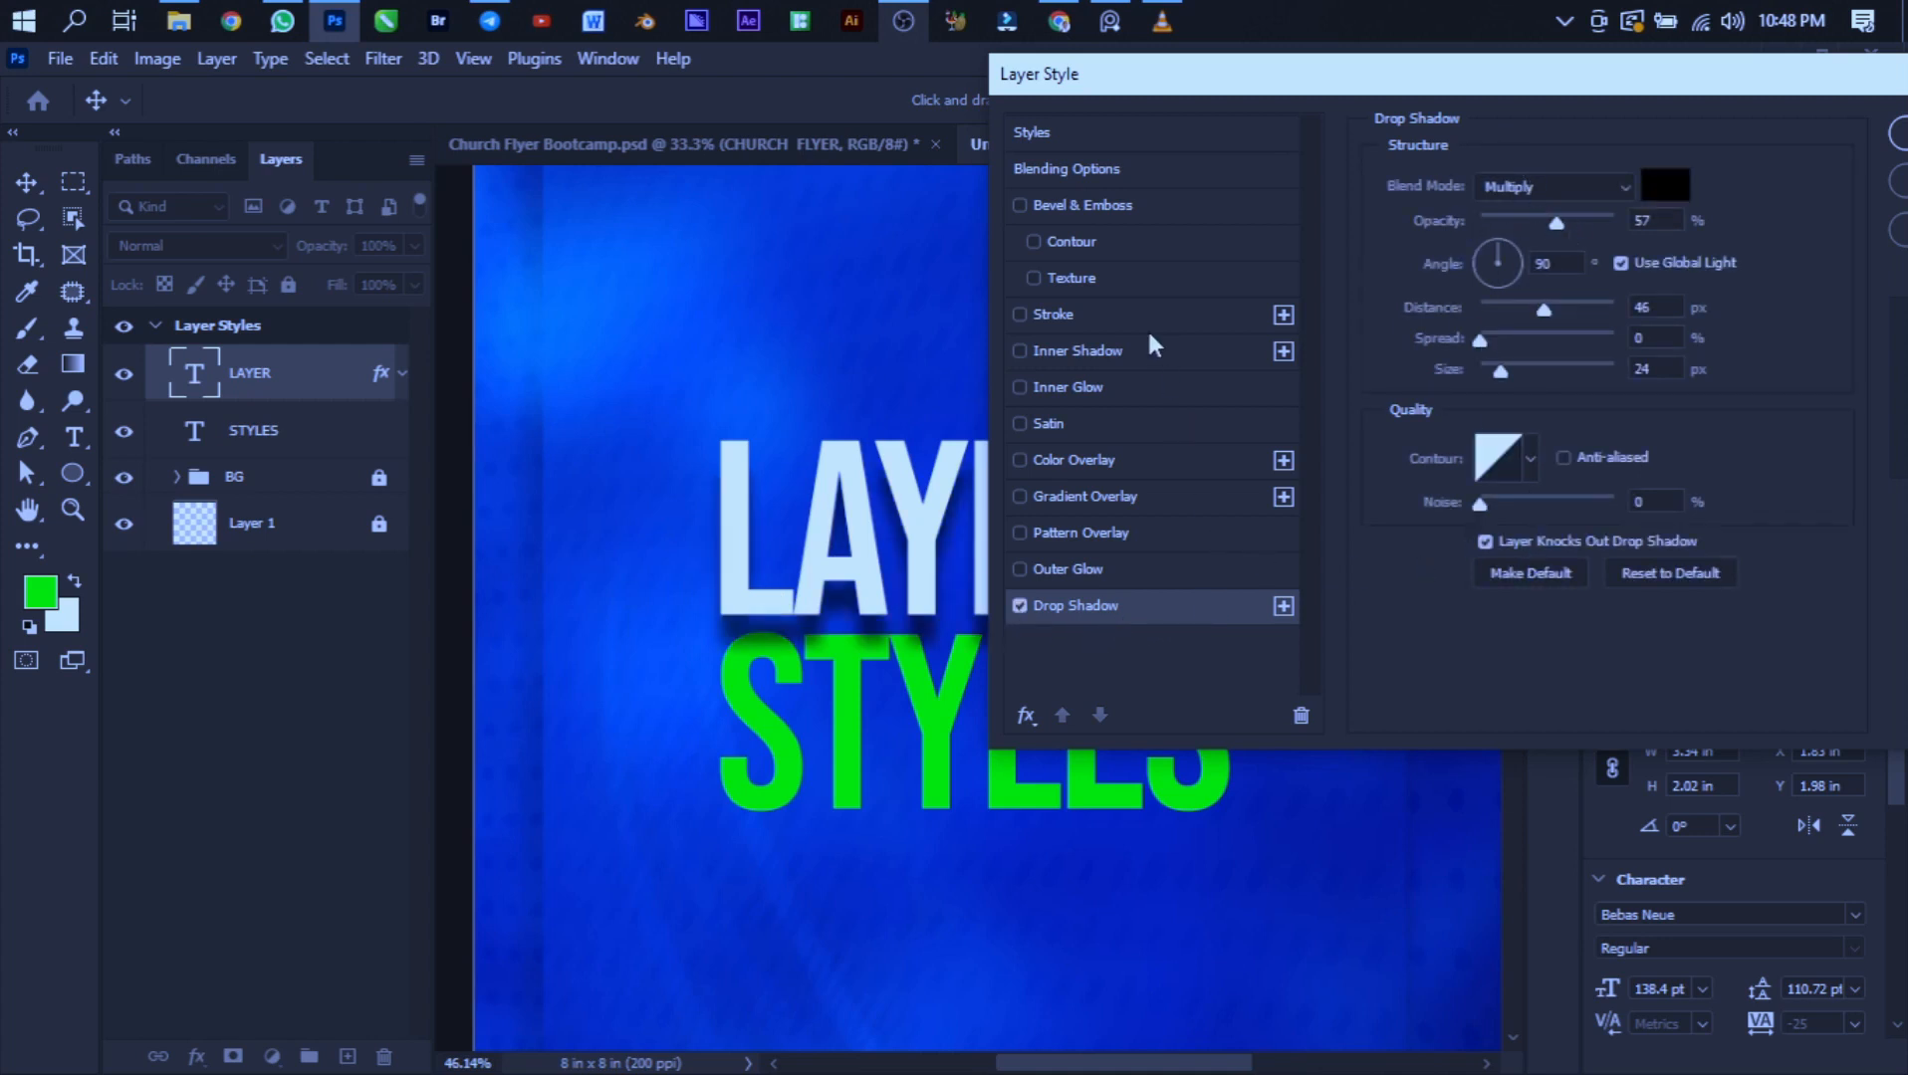
- Switch Bevel & Emboss on for the text to preview it, then switch it off again
{"action": "left_click", "coordinate": [1126, 206]}
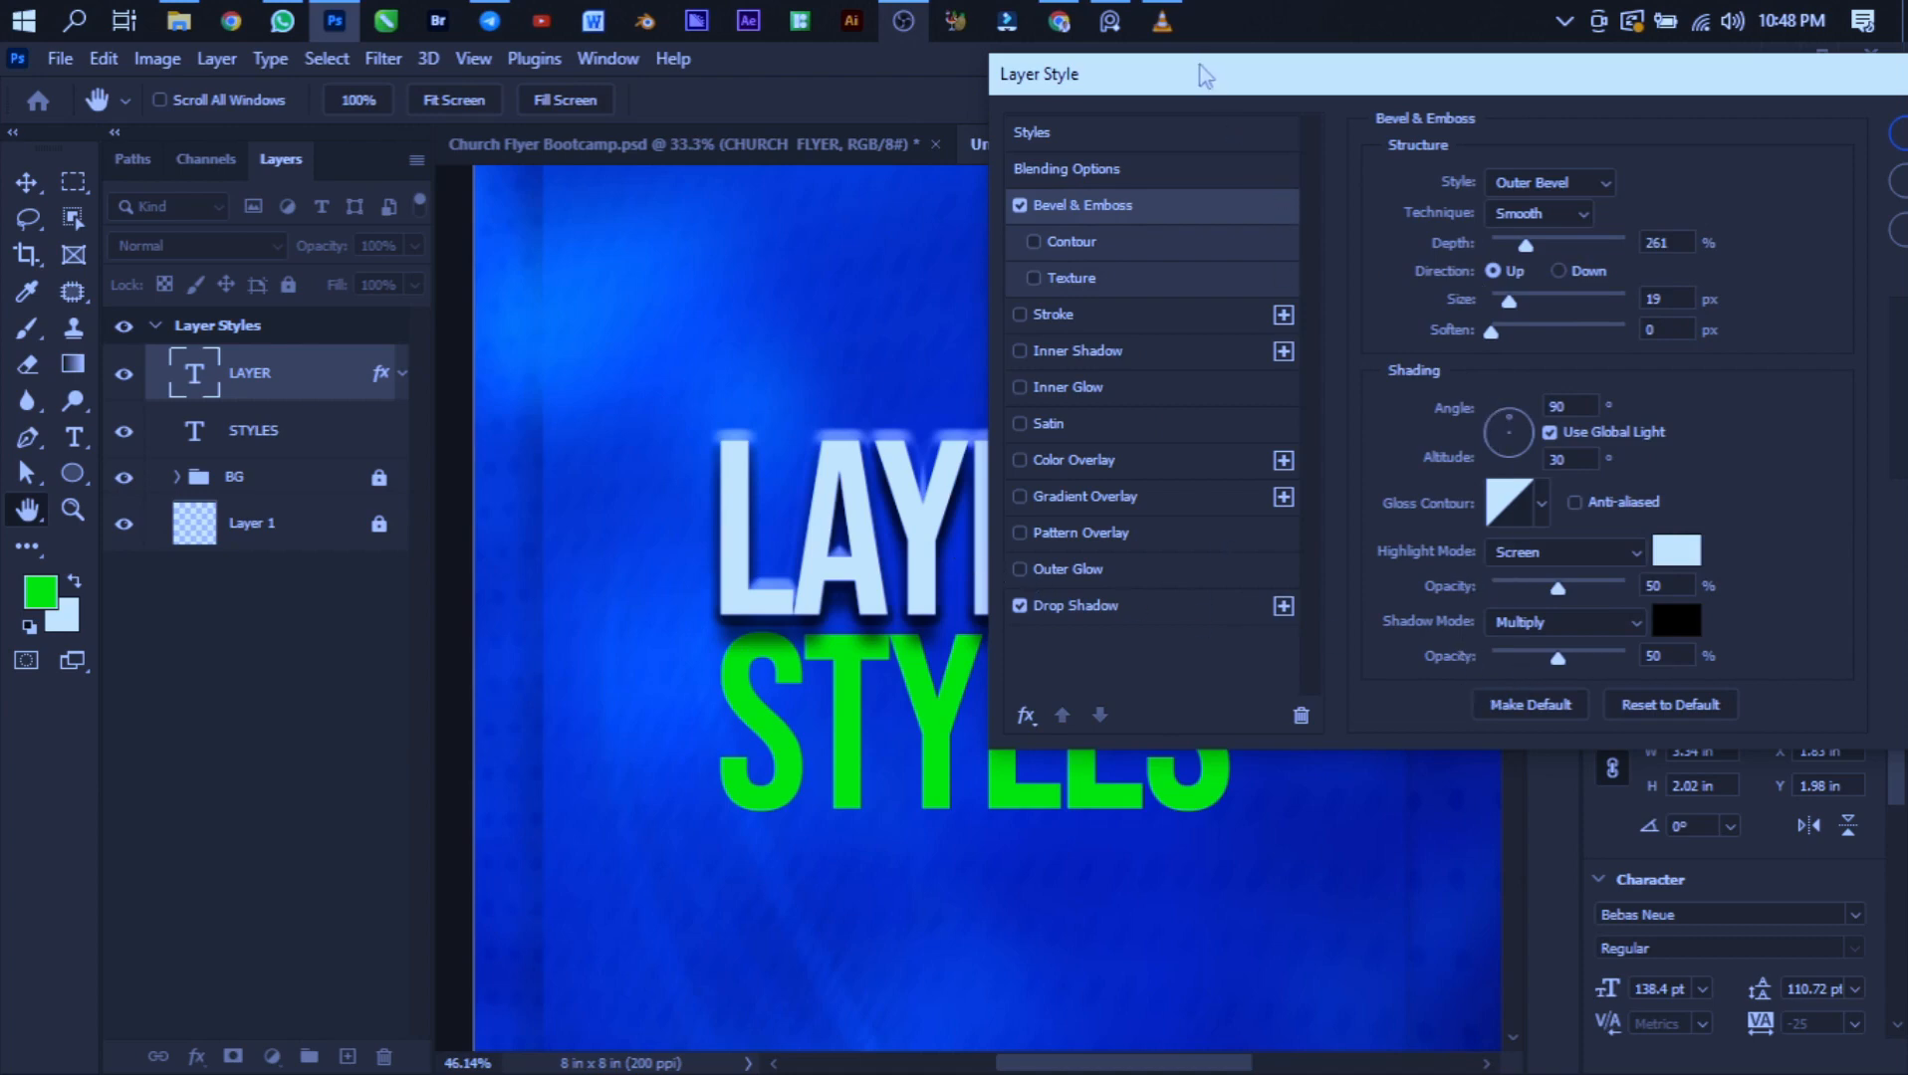
{"action": "left_click_drag", "start_coordinate": [1204, 76], "coordinate": [1531, 117]}
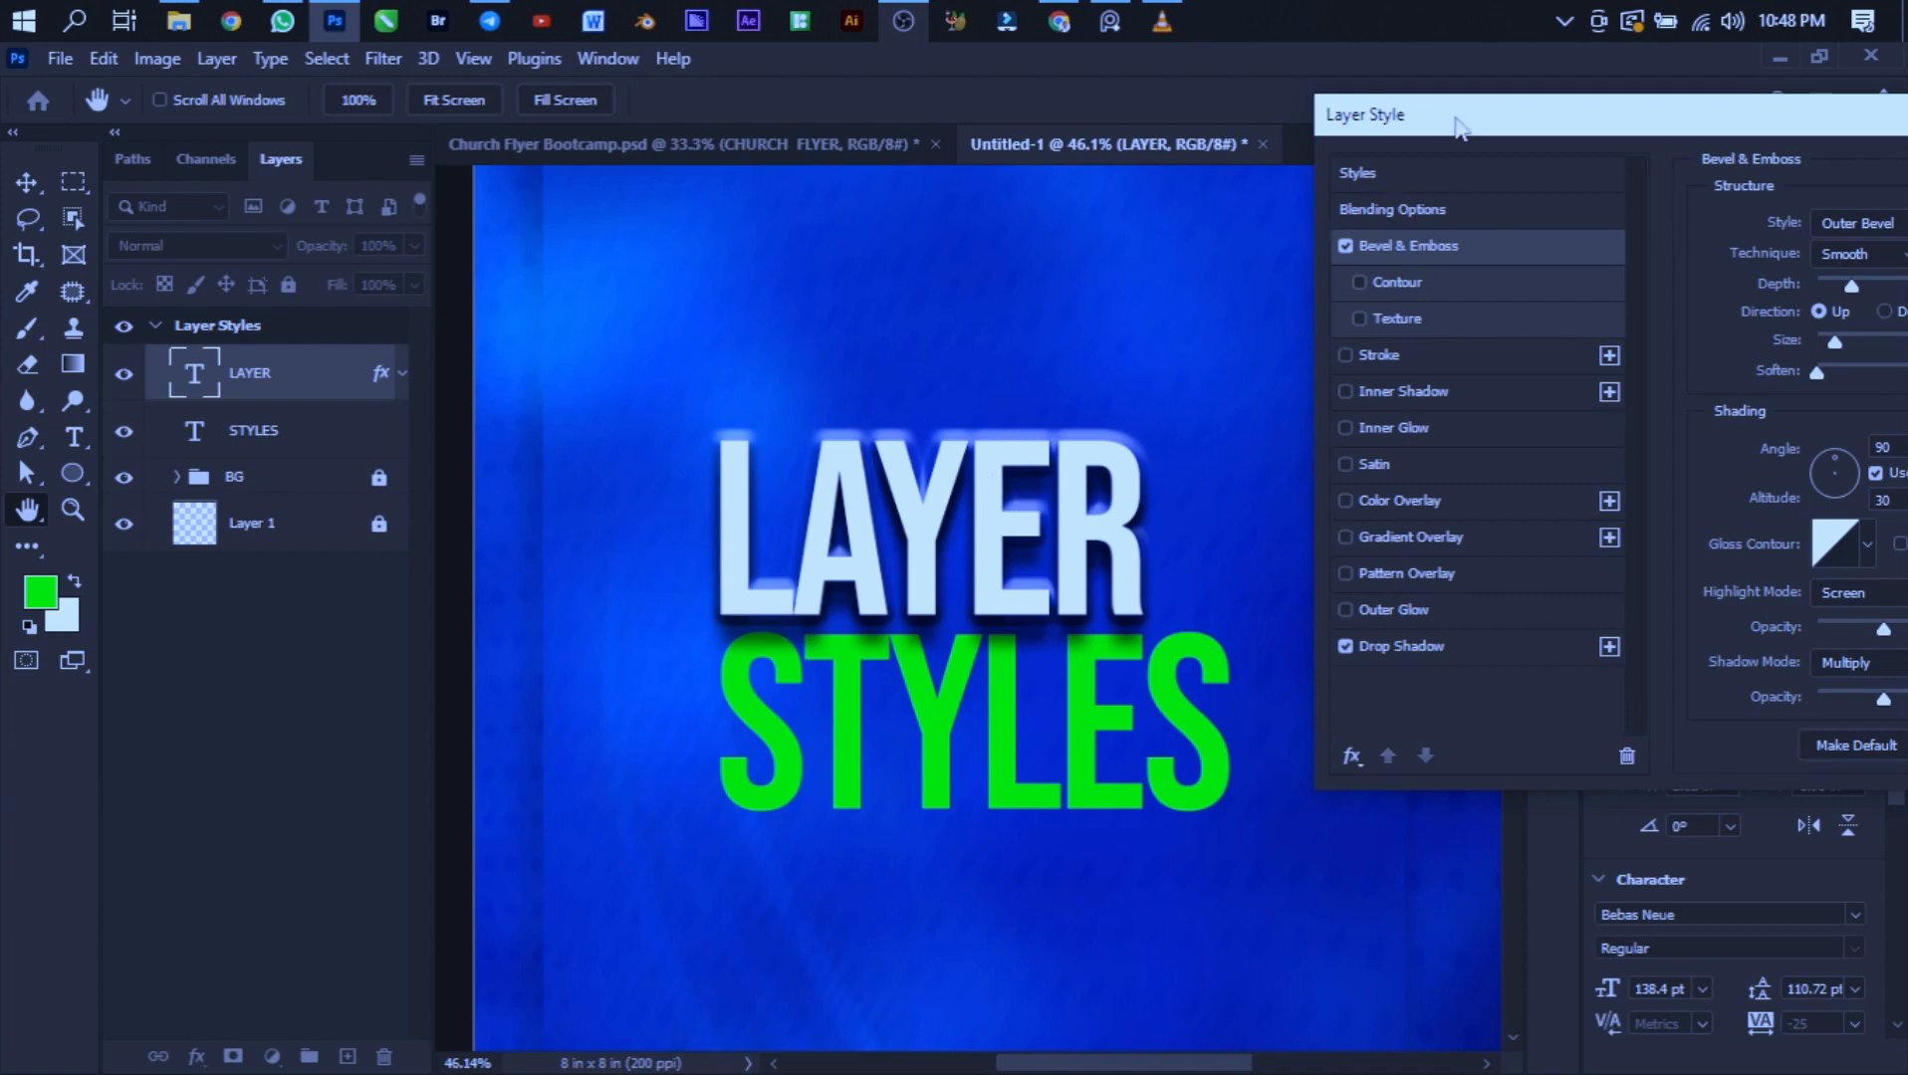
{"action": "left_click_drag", "start_coordinate": [1456, 119], "coordinate": [1186, 89]}
{"action": "left_click", "coordinate": [1074, 216]}
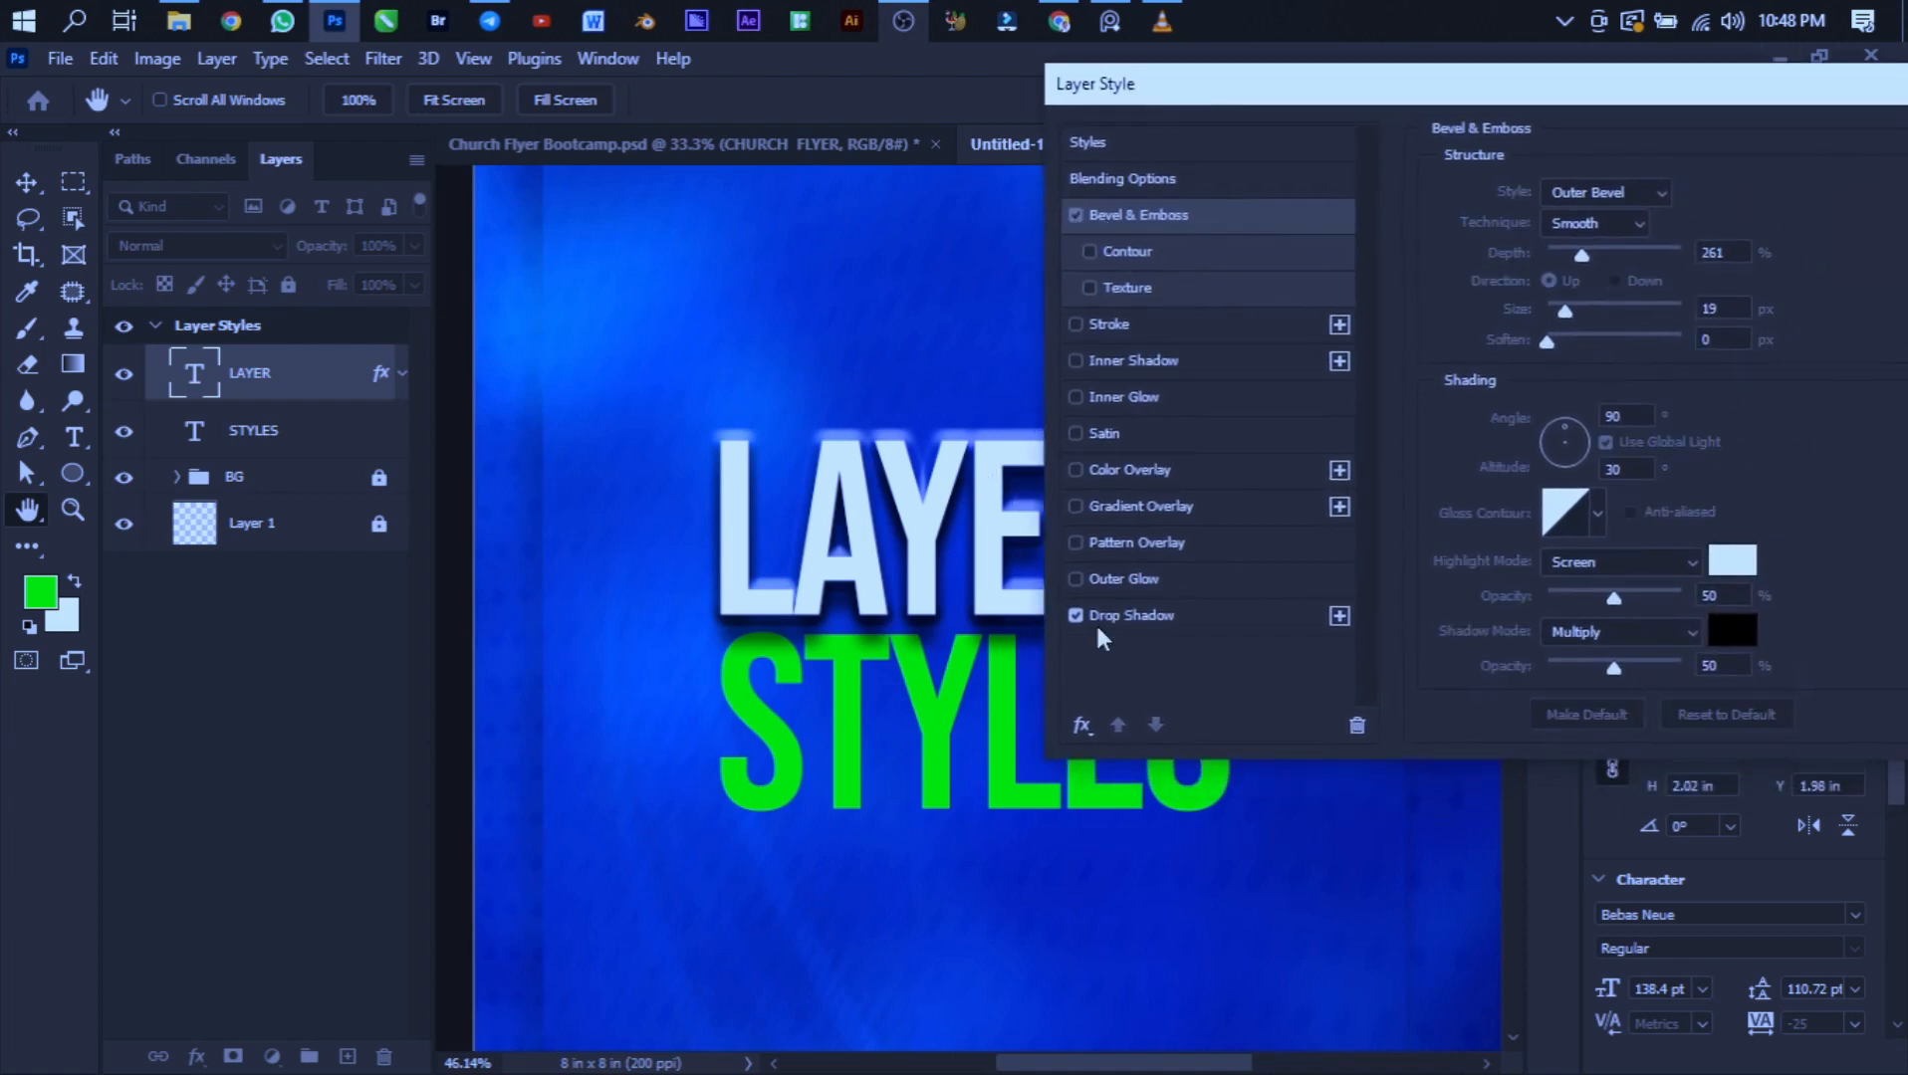
- Open the Drop Shadow settings and reset them to their default values
{"action": "left_click", "coordinate": [1116, 608]}
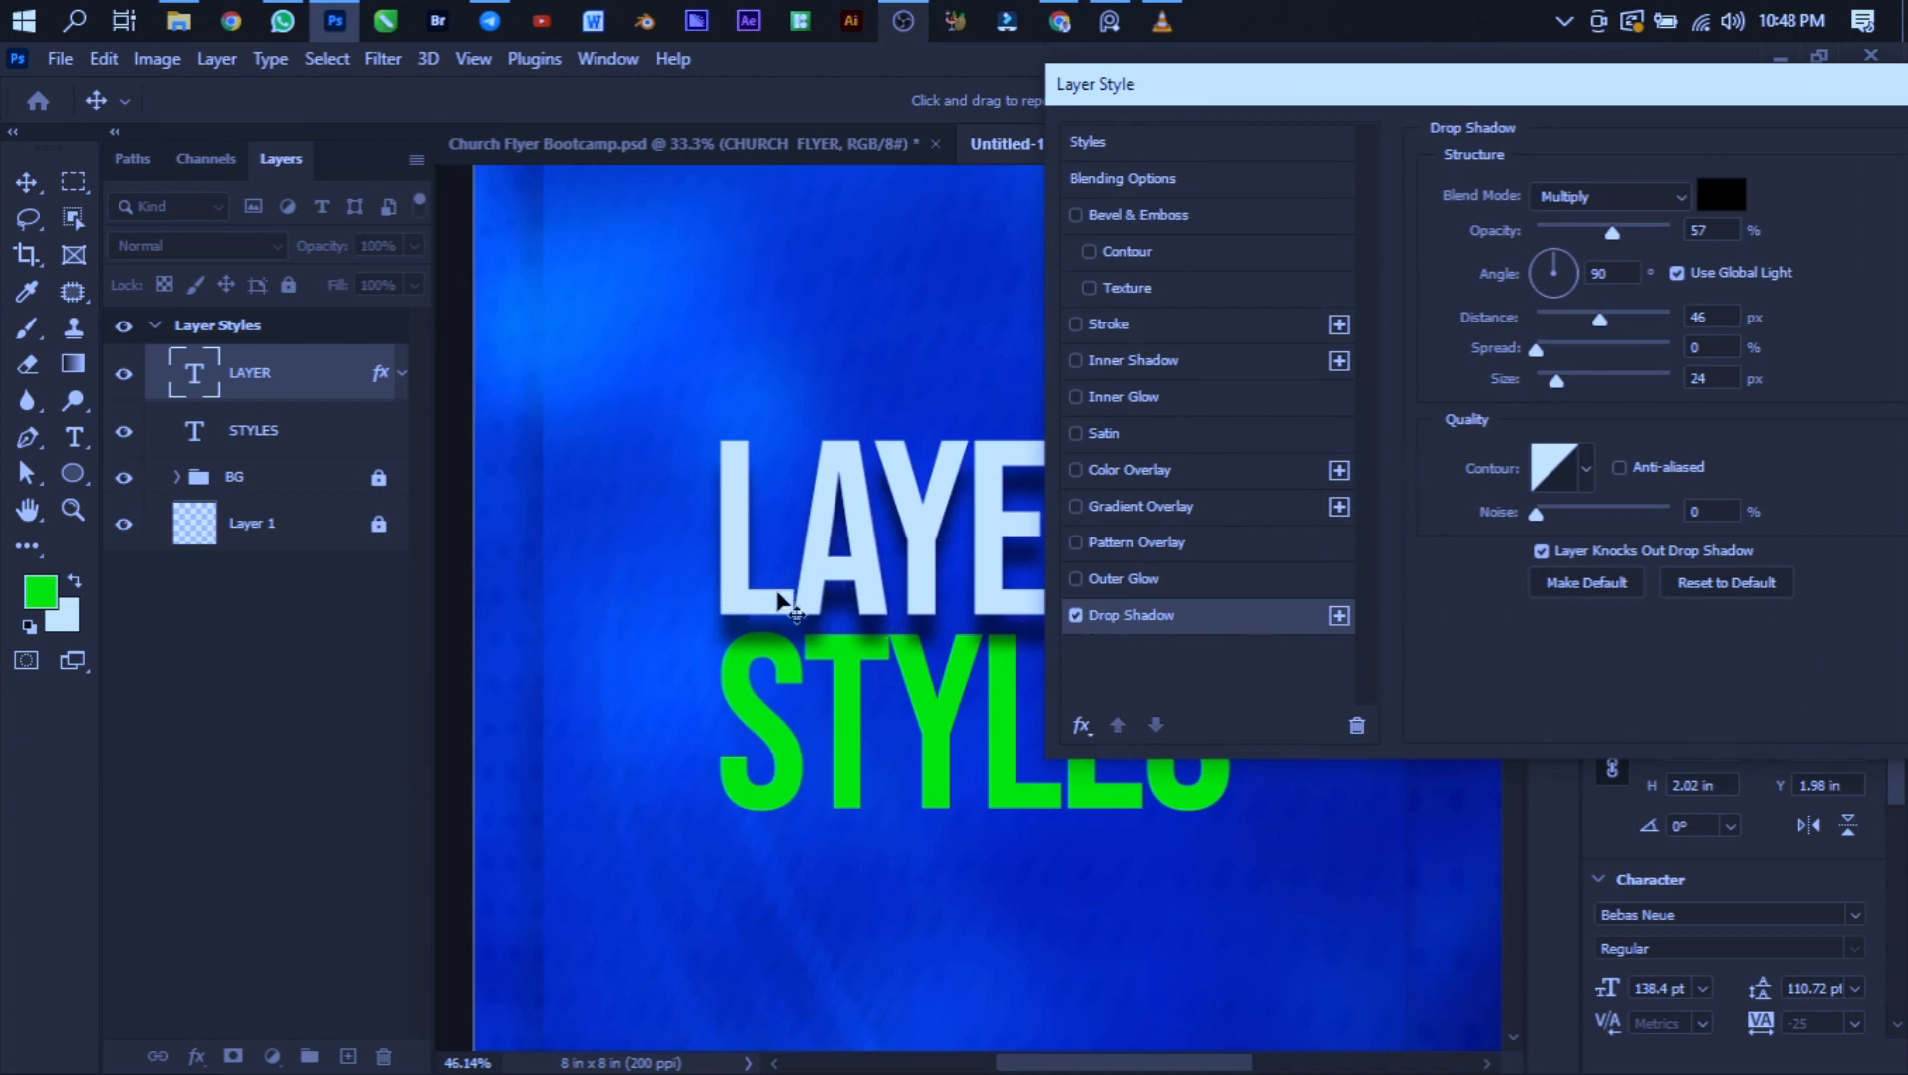
{"action": "left_click", "coordinate": [1687, 578]}
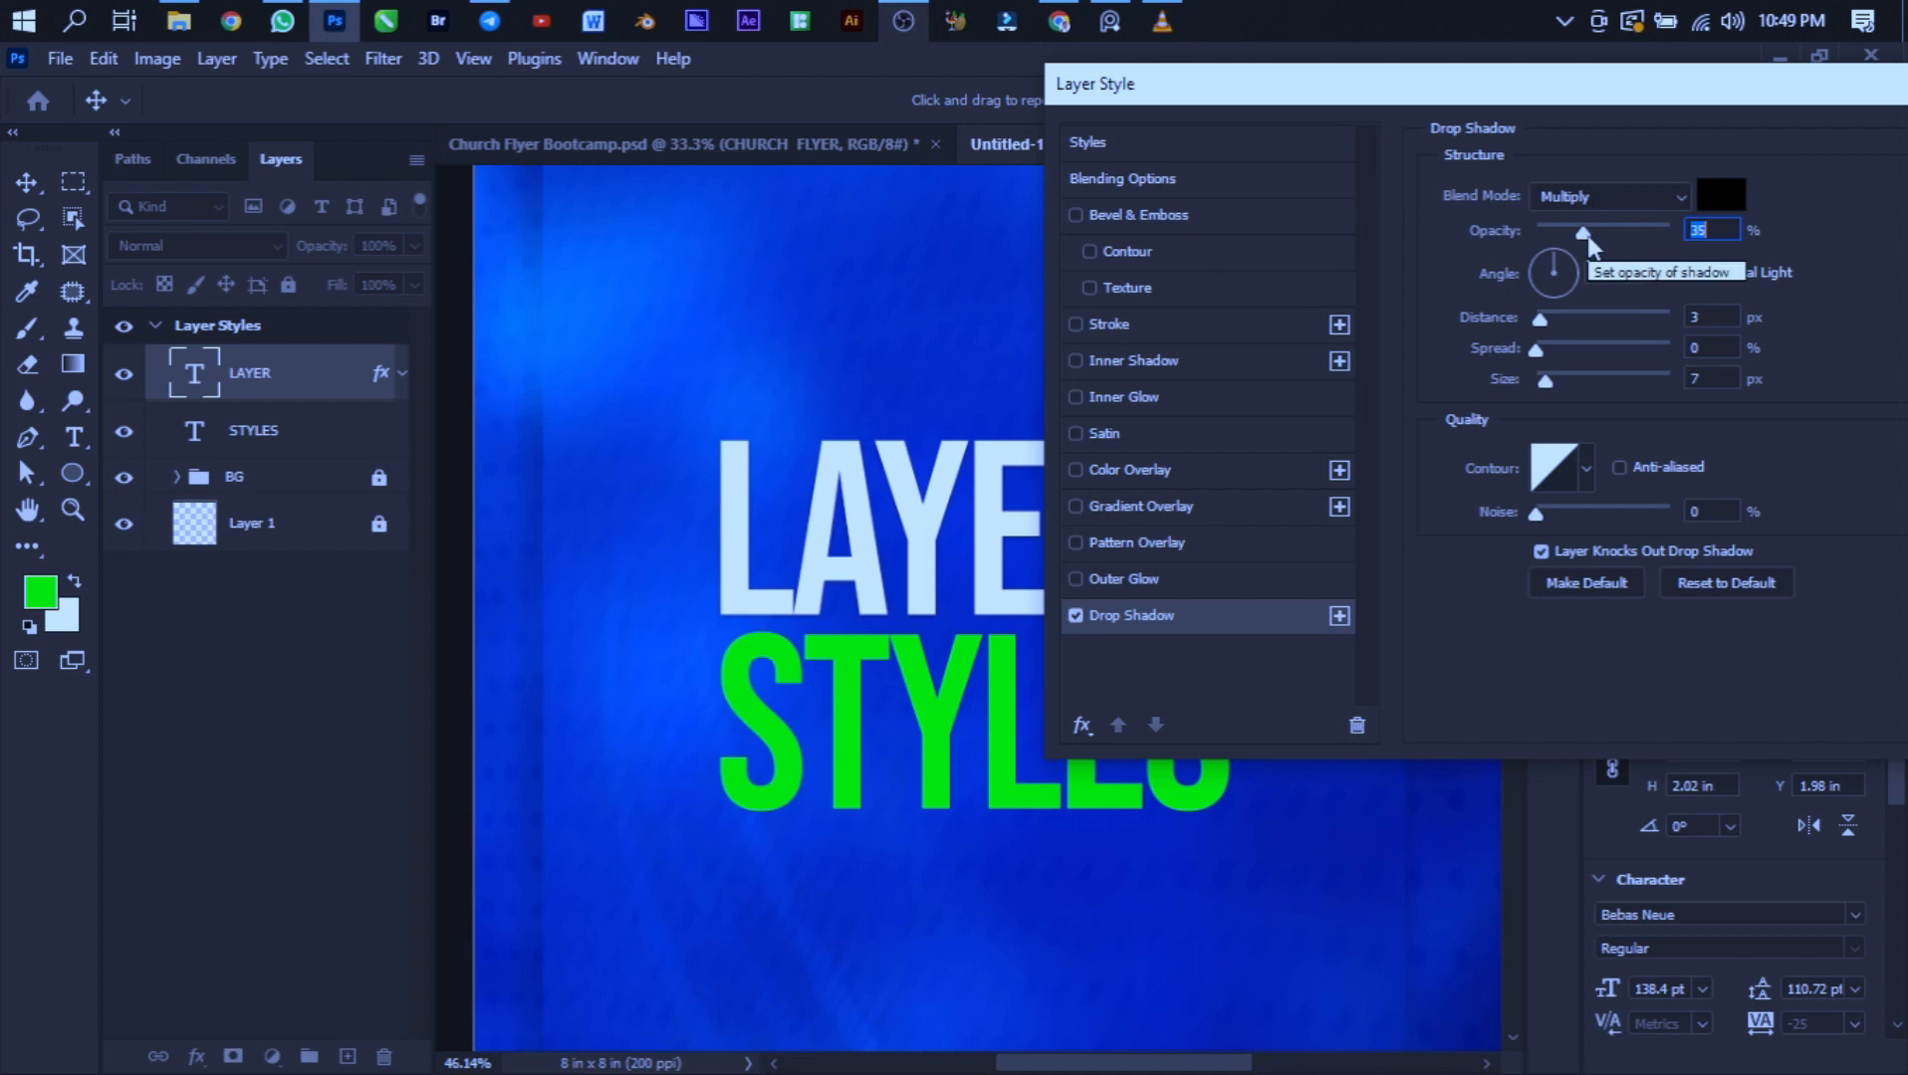
- Set the drop shadow's opacity to 100%, distance to 38 px and angle to 90°
{"action": "left_click_drag", "start_coordinate": [1589, 239], "coordinate": [1647, 256]}
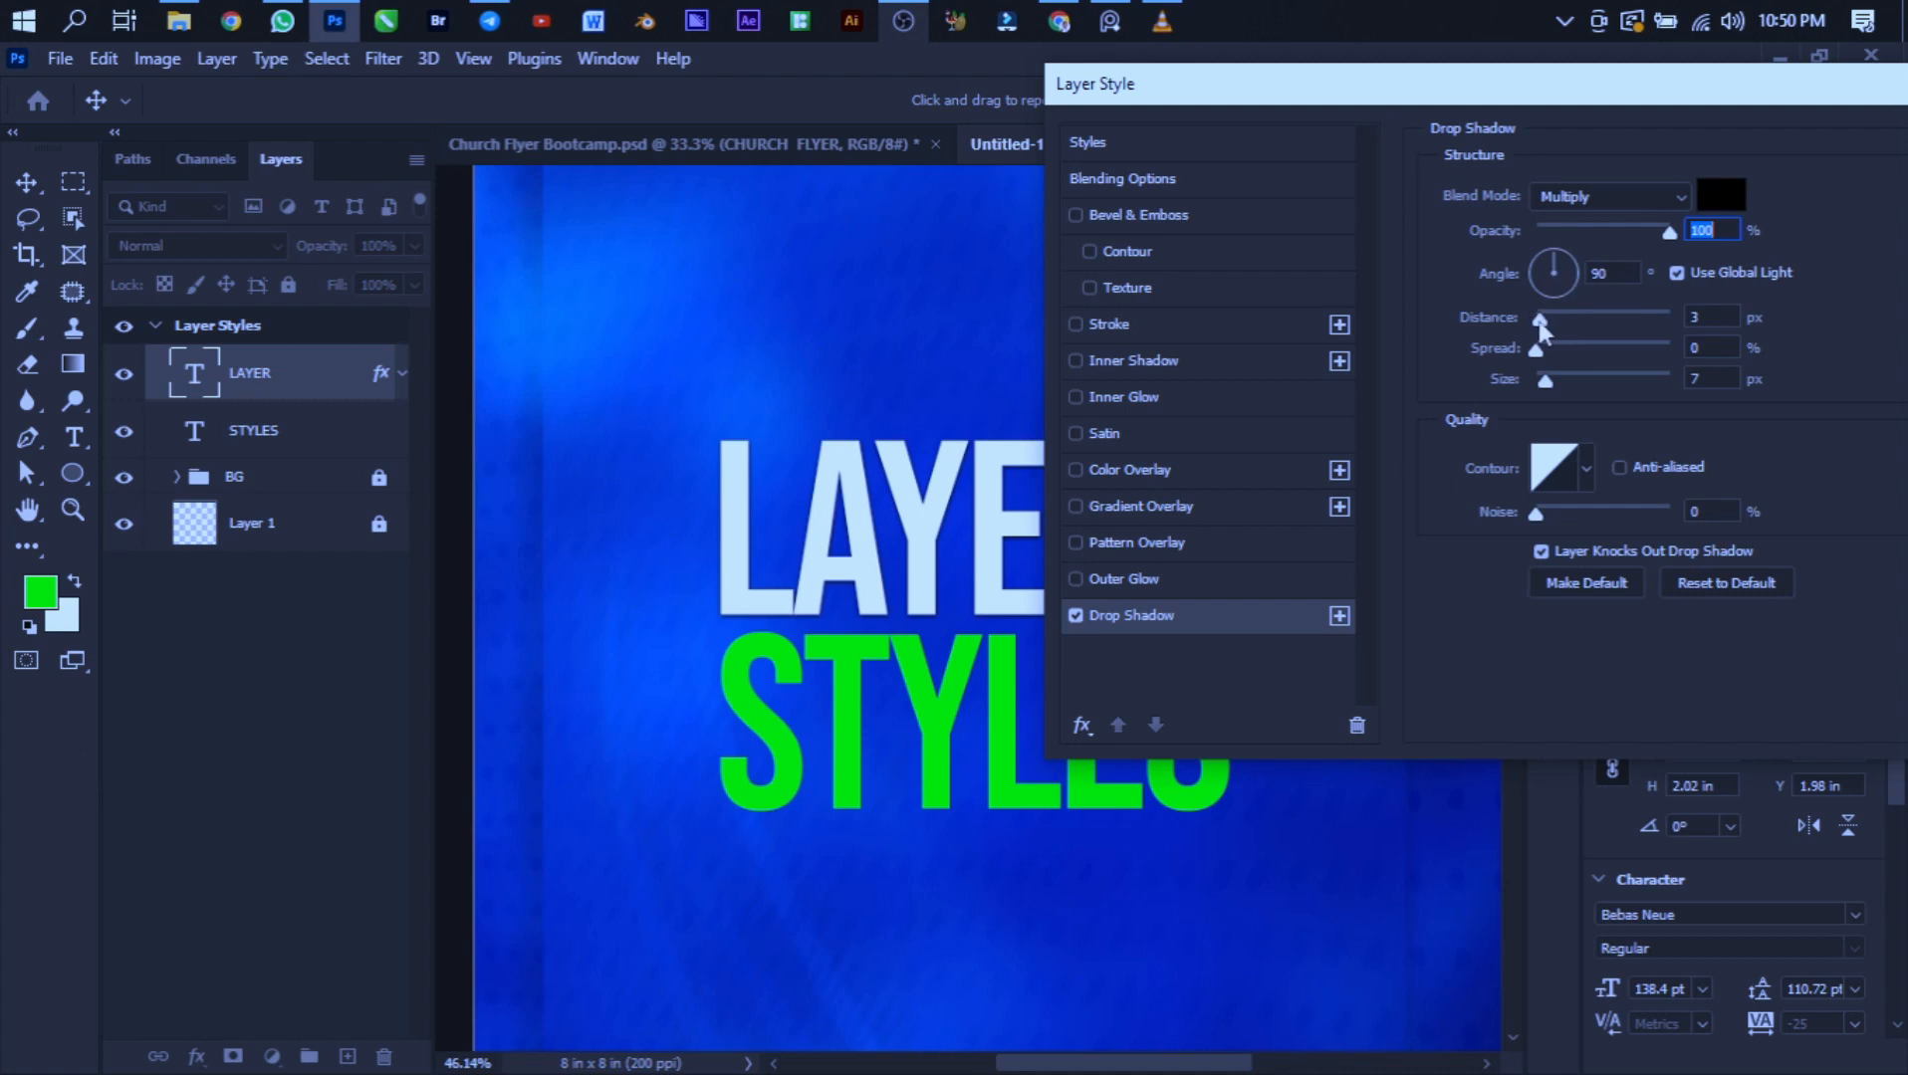
{"action": "left_click_drag", "start_coordinate": [1540, 324], "coordinate": [1590, 327]}
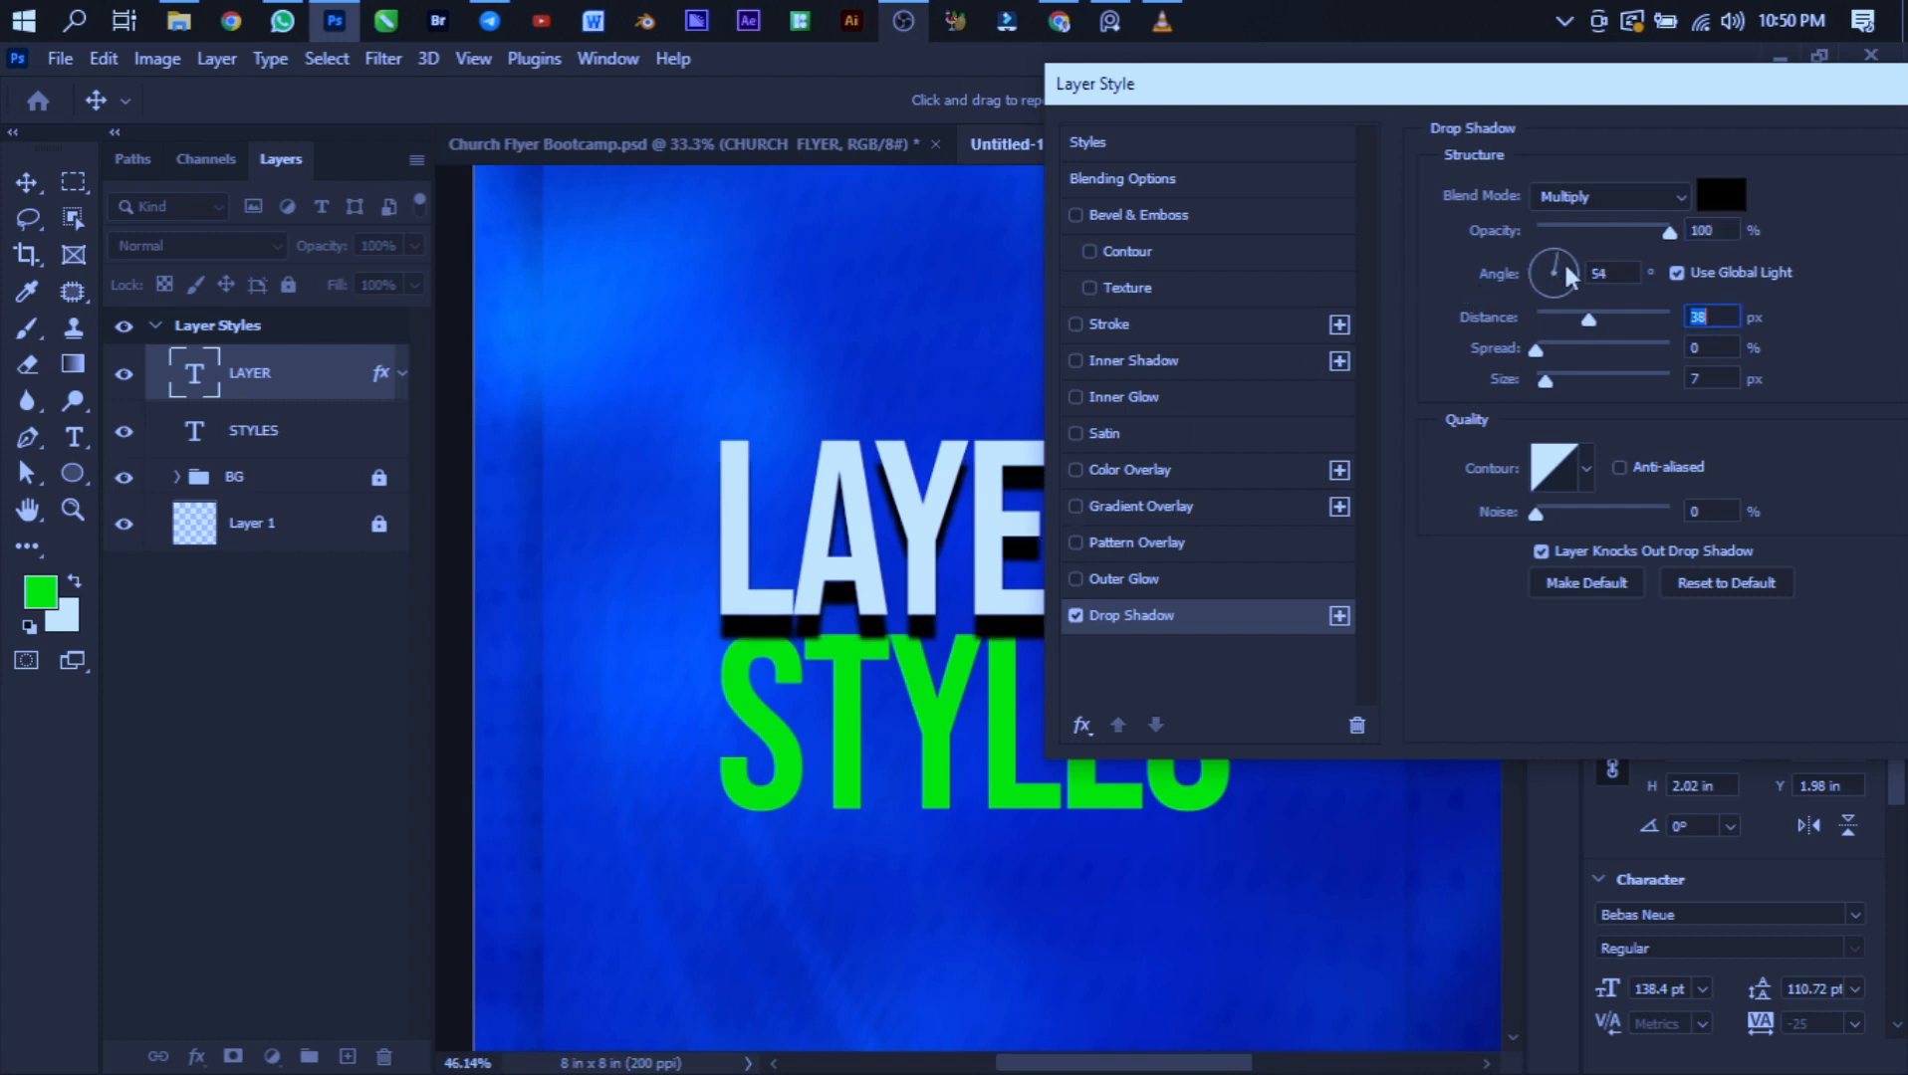
{"action": "left_click_drag", "start_coordinate": [1551, 311], "coordinate": [1551, 313]}
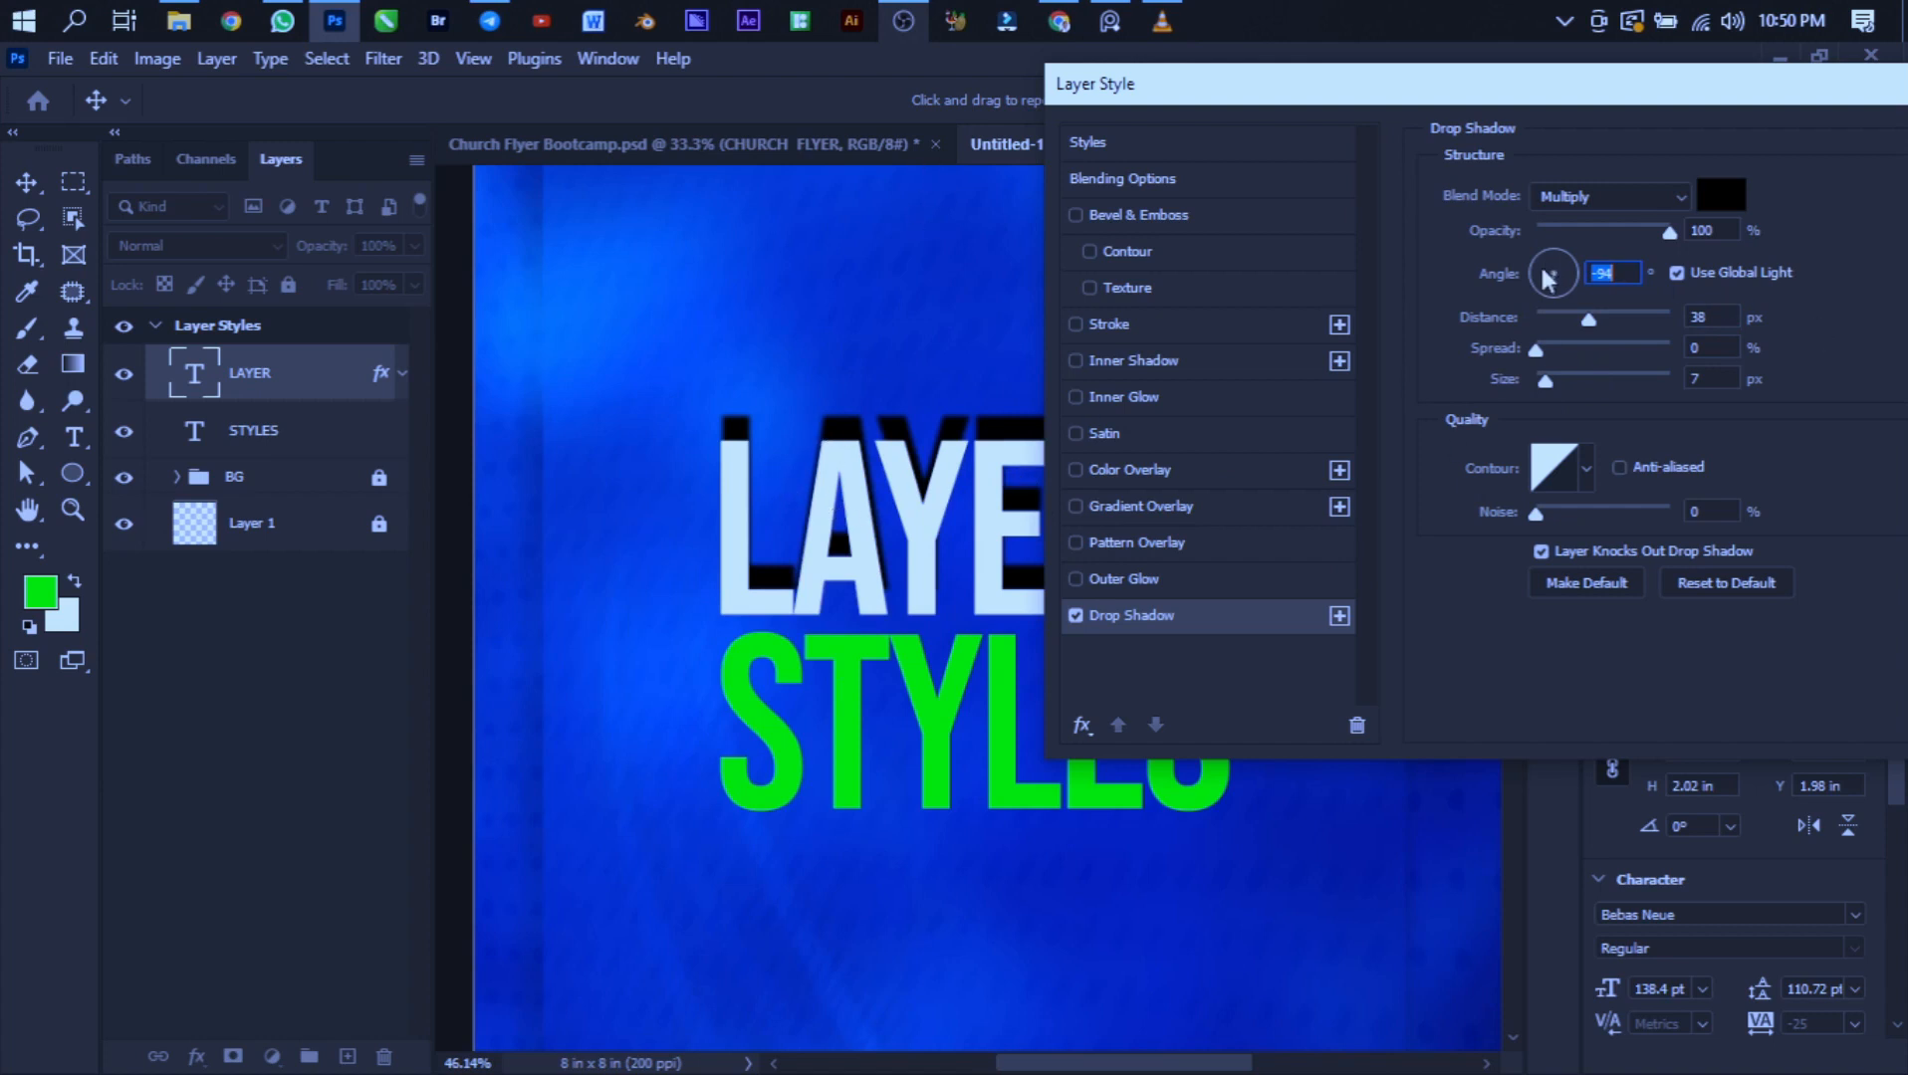
{"action": "left_click_drag", "start_coordinate": [1571, 236], "coordinate": [1553, 197]}
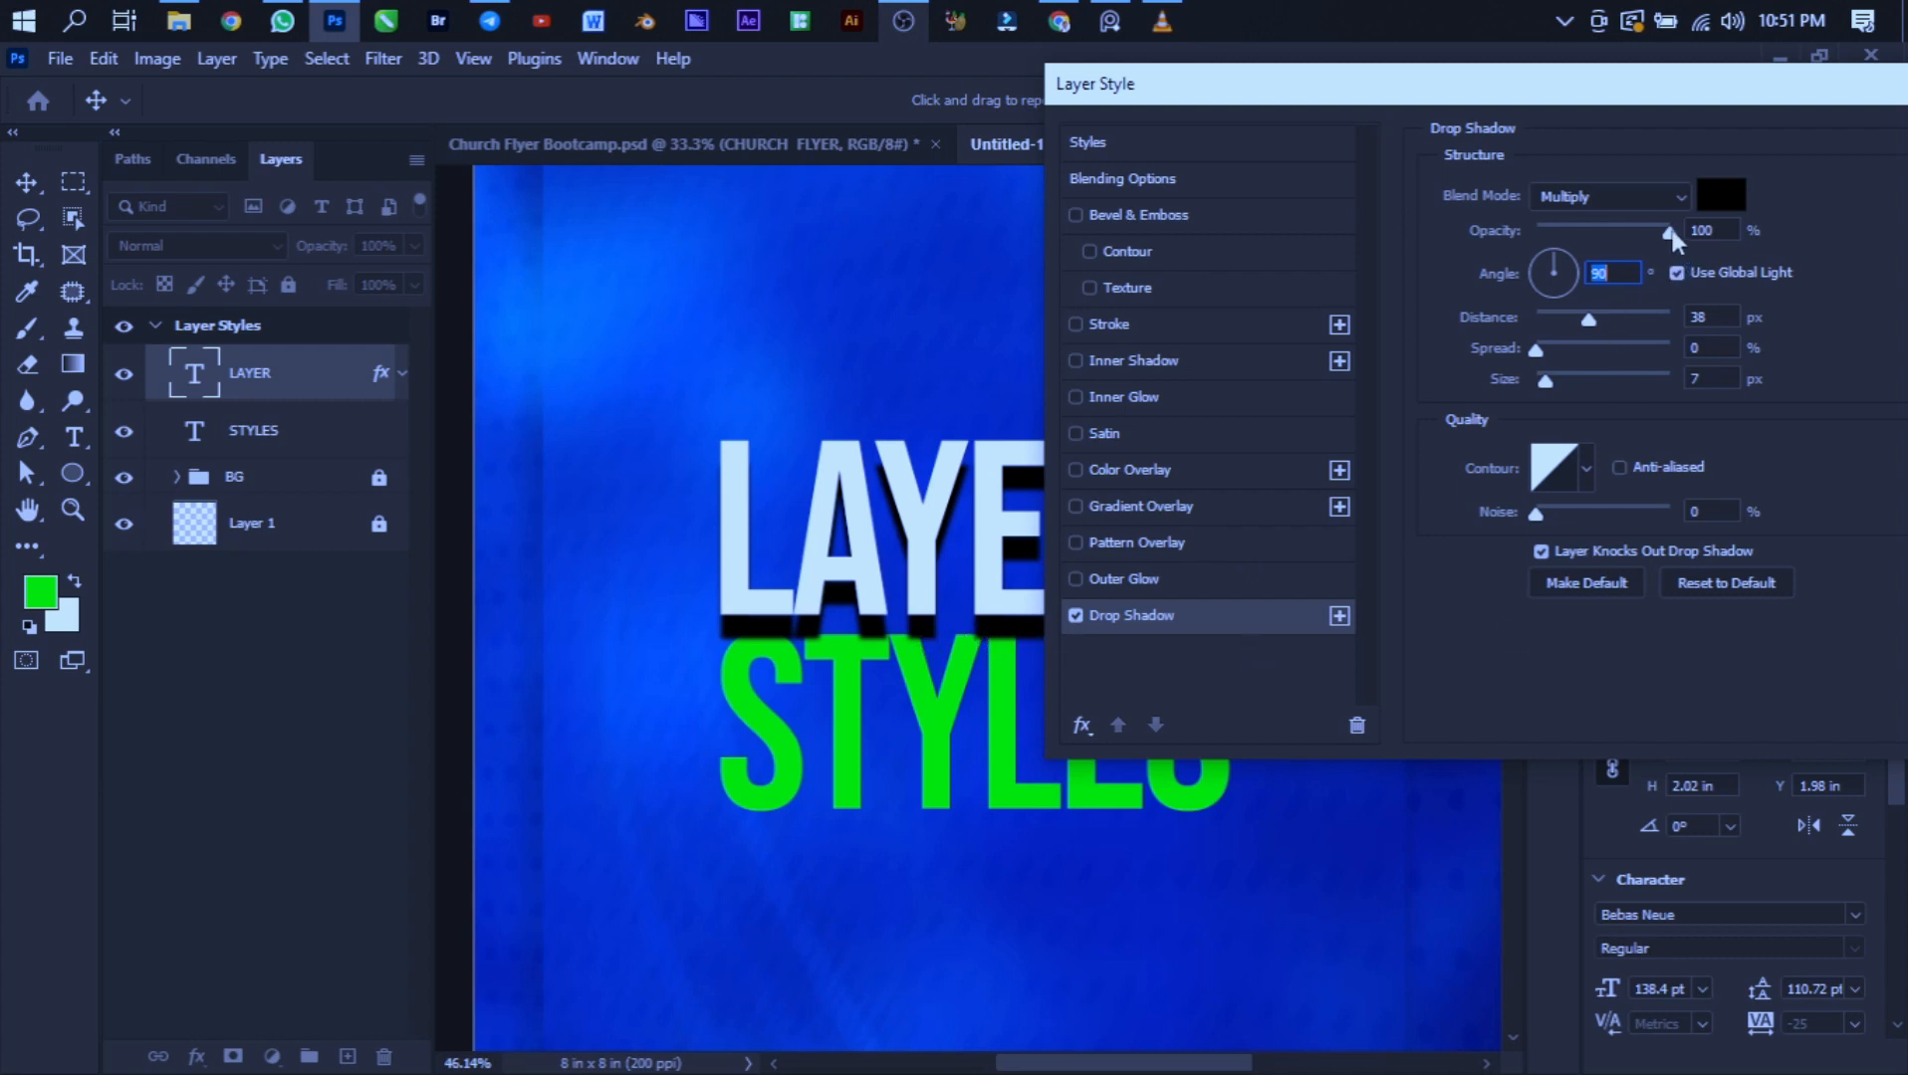
- Set the drop shadow's opacity to 51% and its size to 4 px
{"action": "left_click_drag", "start_coordinate": [1673, 237], "coordinate": [1603, 231]}
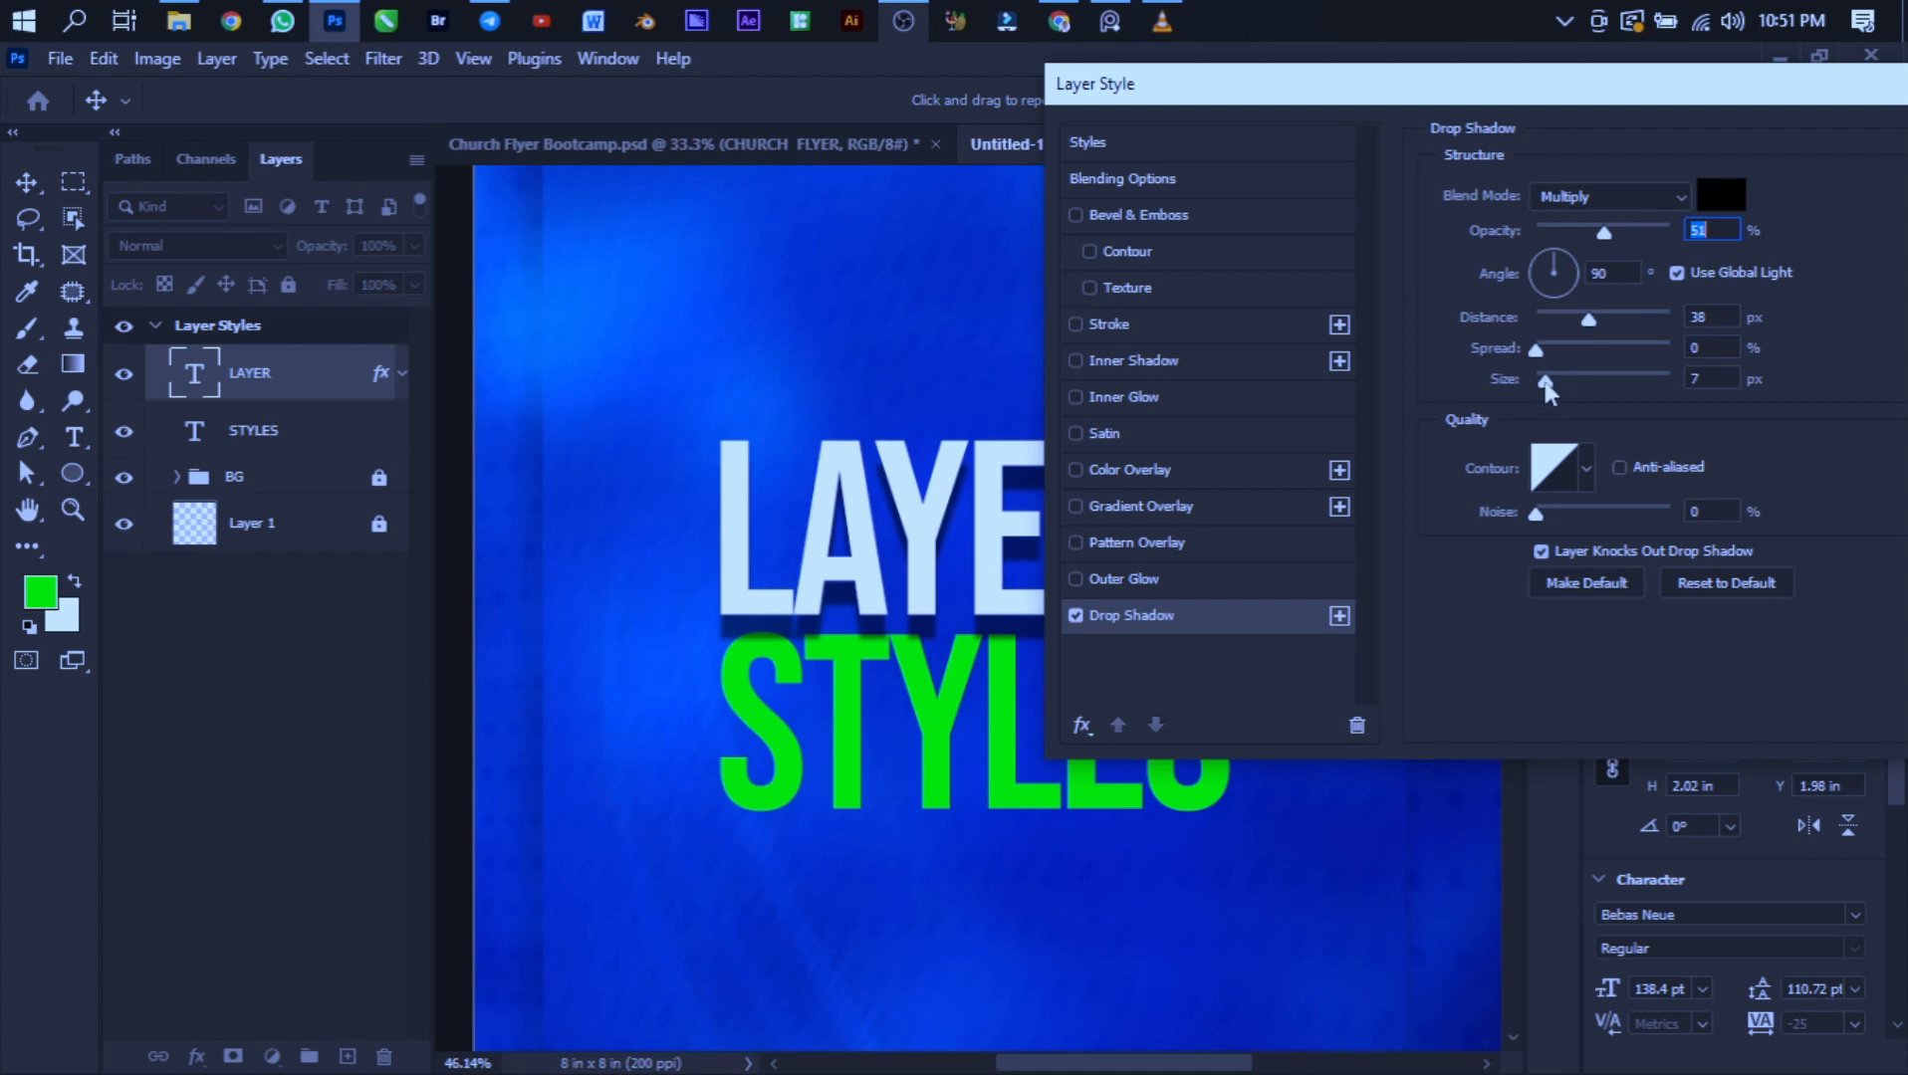
{"action": "left_click_drag", "start_coordinate": [1545, 388], "coordinate": [1509, 372]}
{"action": "left_click_drag", "start_coordinate": [1535, 381], "coordinate": [1587, 390]}
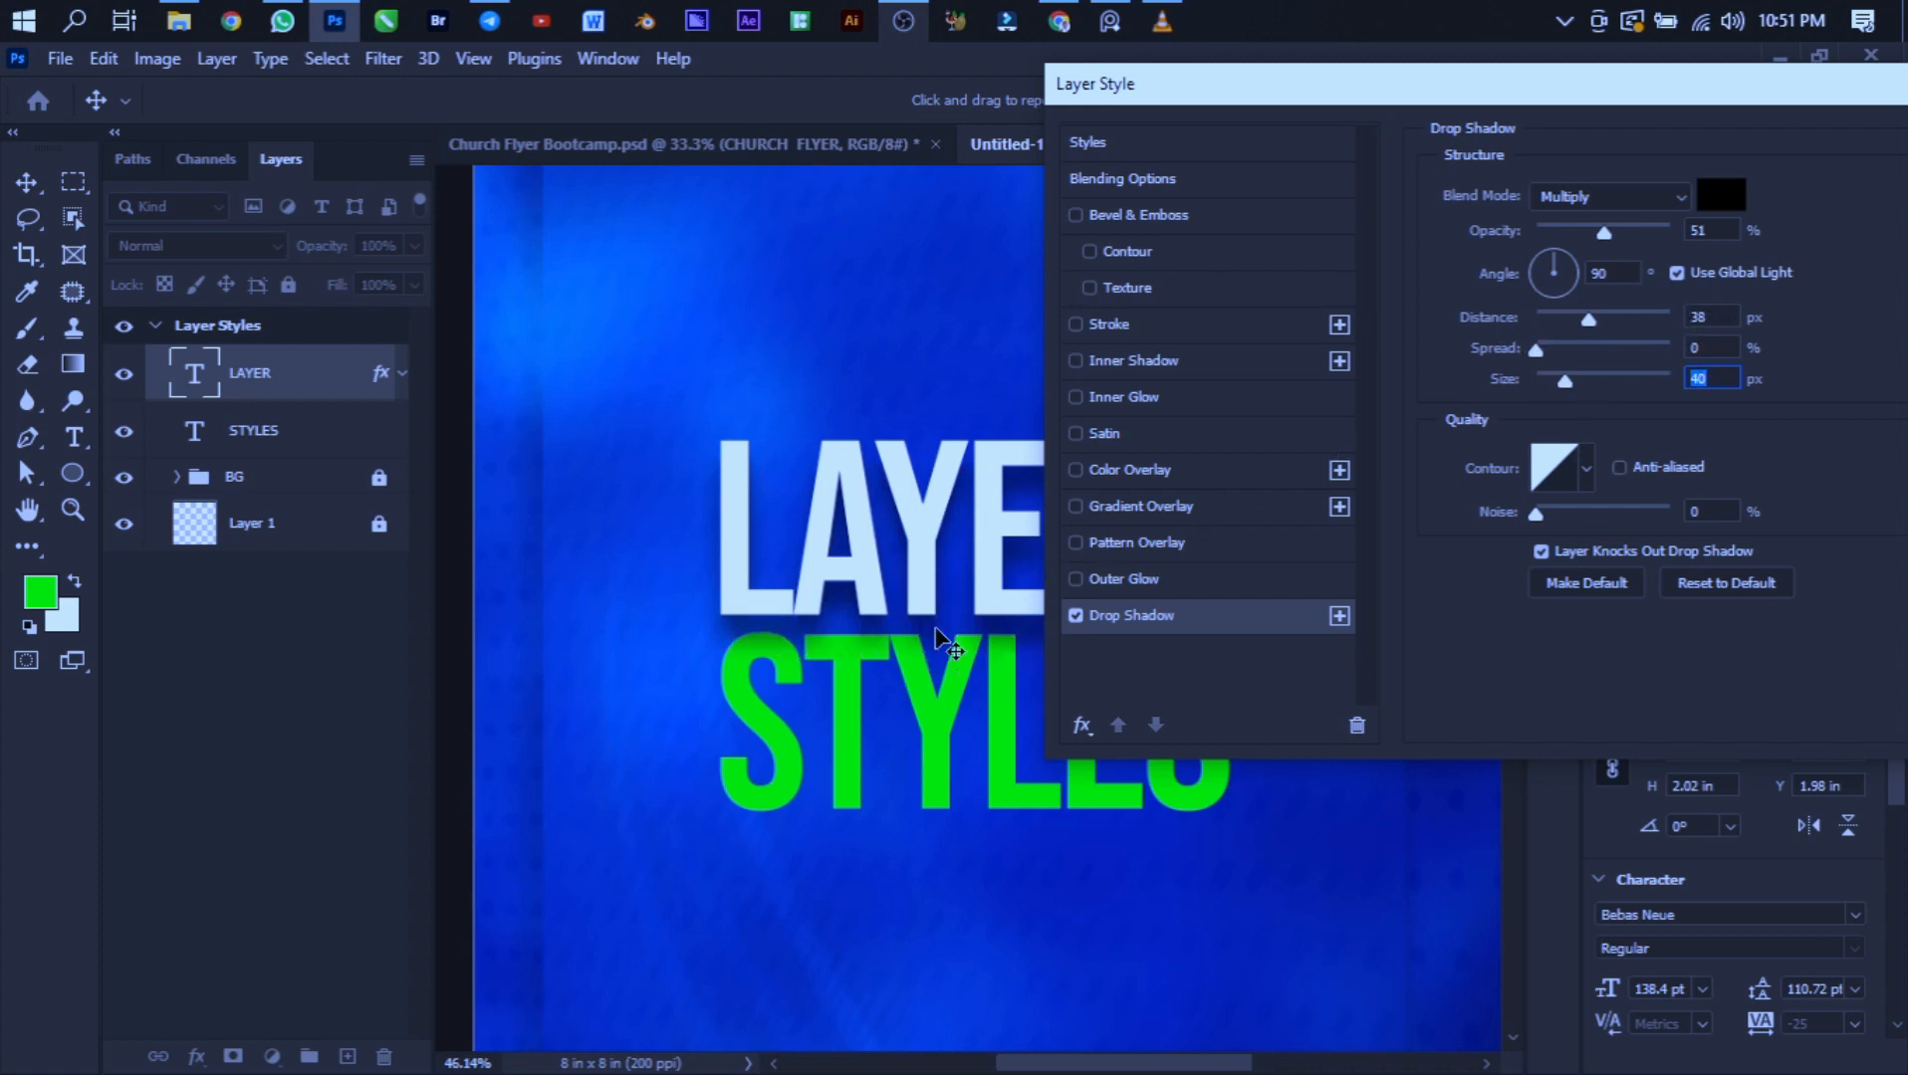
{"action": "left_click_drag", "start_coordinate": [1570, 390], "coordinate": [1425, 388]}
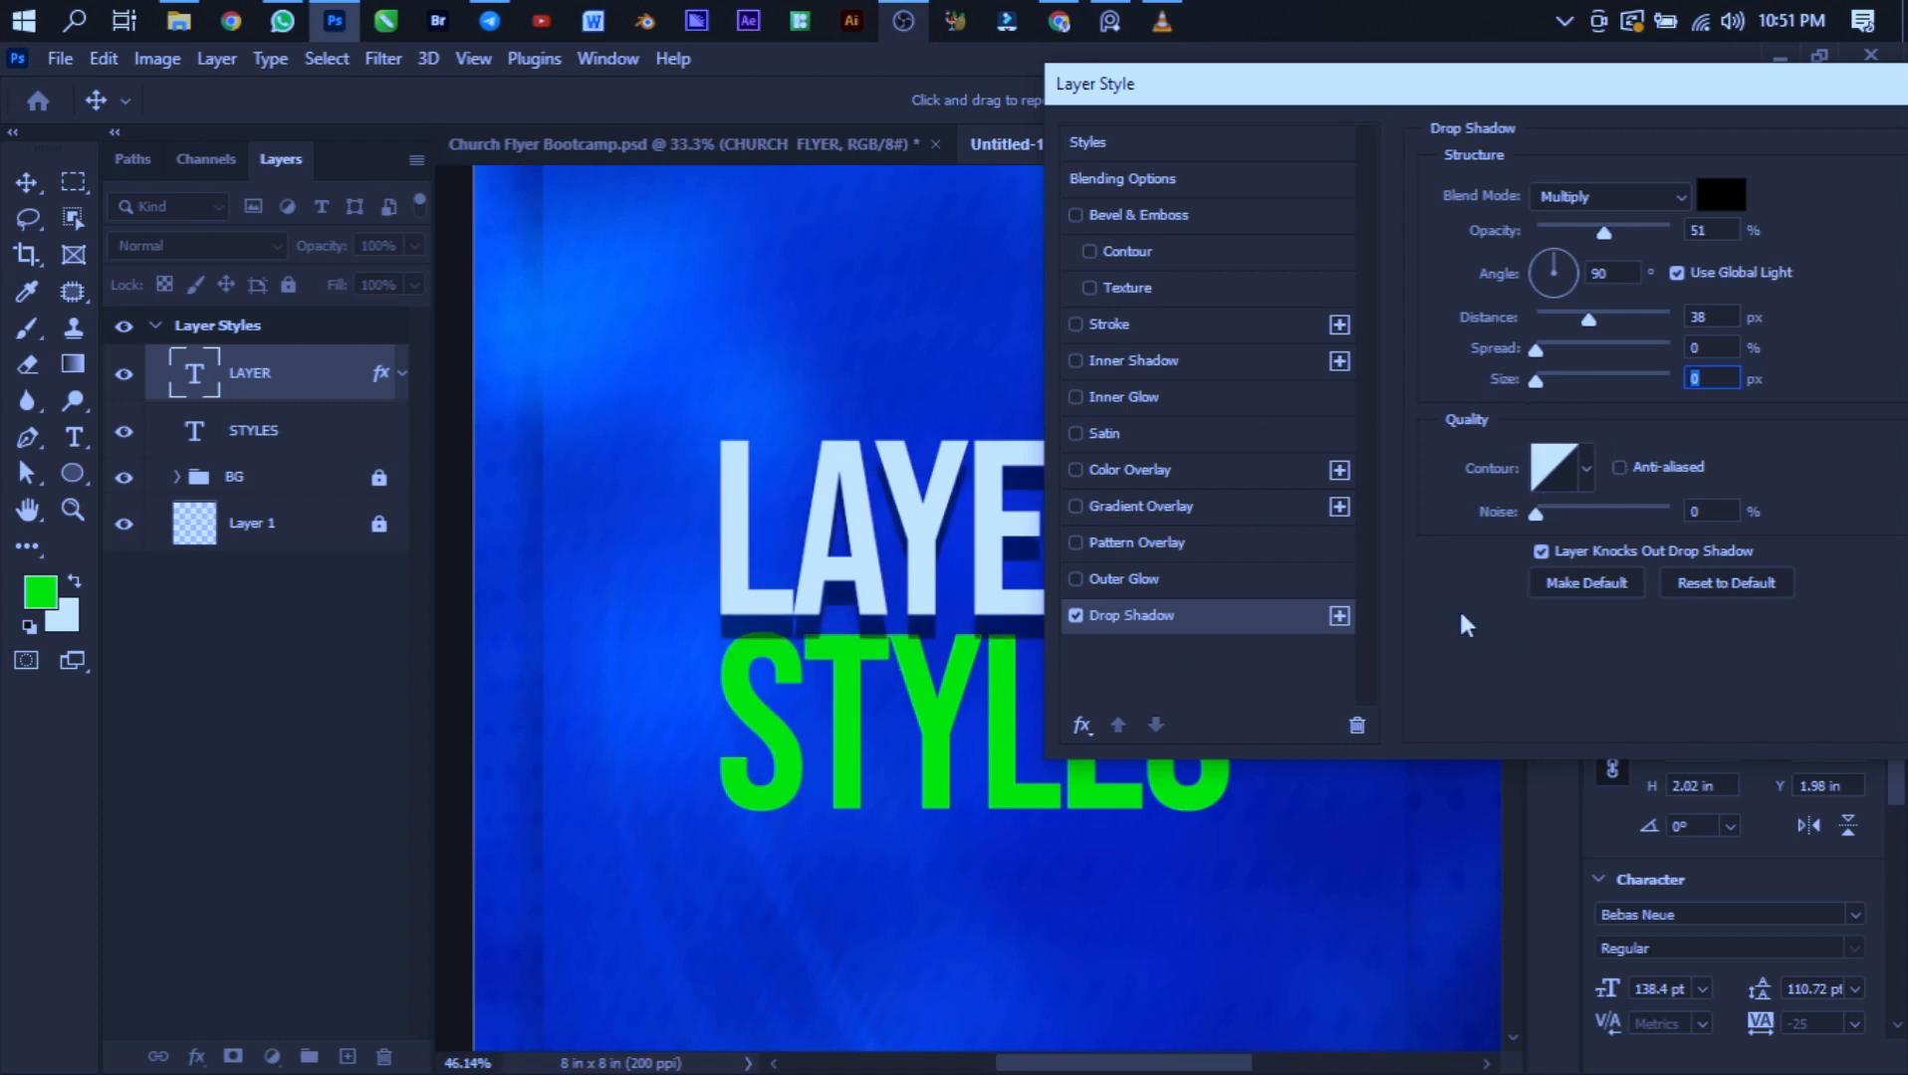
{"action": "left_click_drag", "start_coordinate": [1538, 374], "coordinate": [1565, 387]}
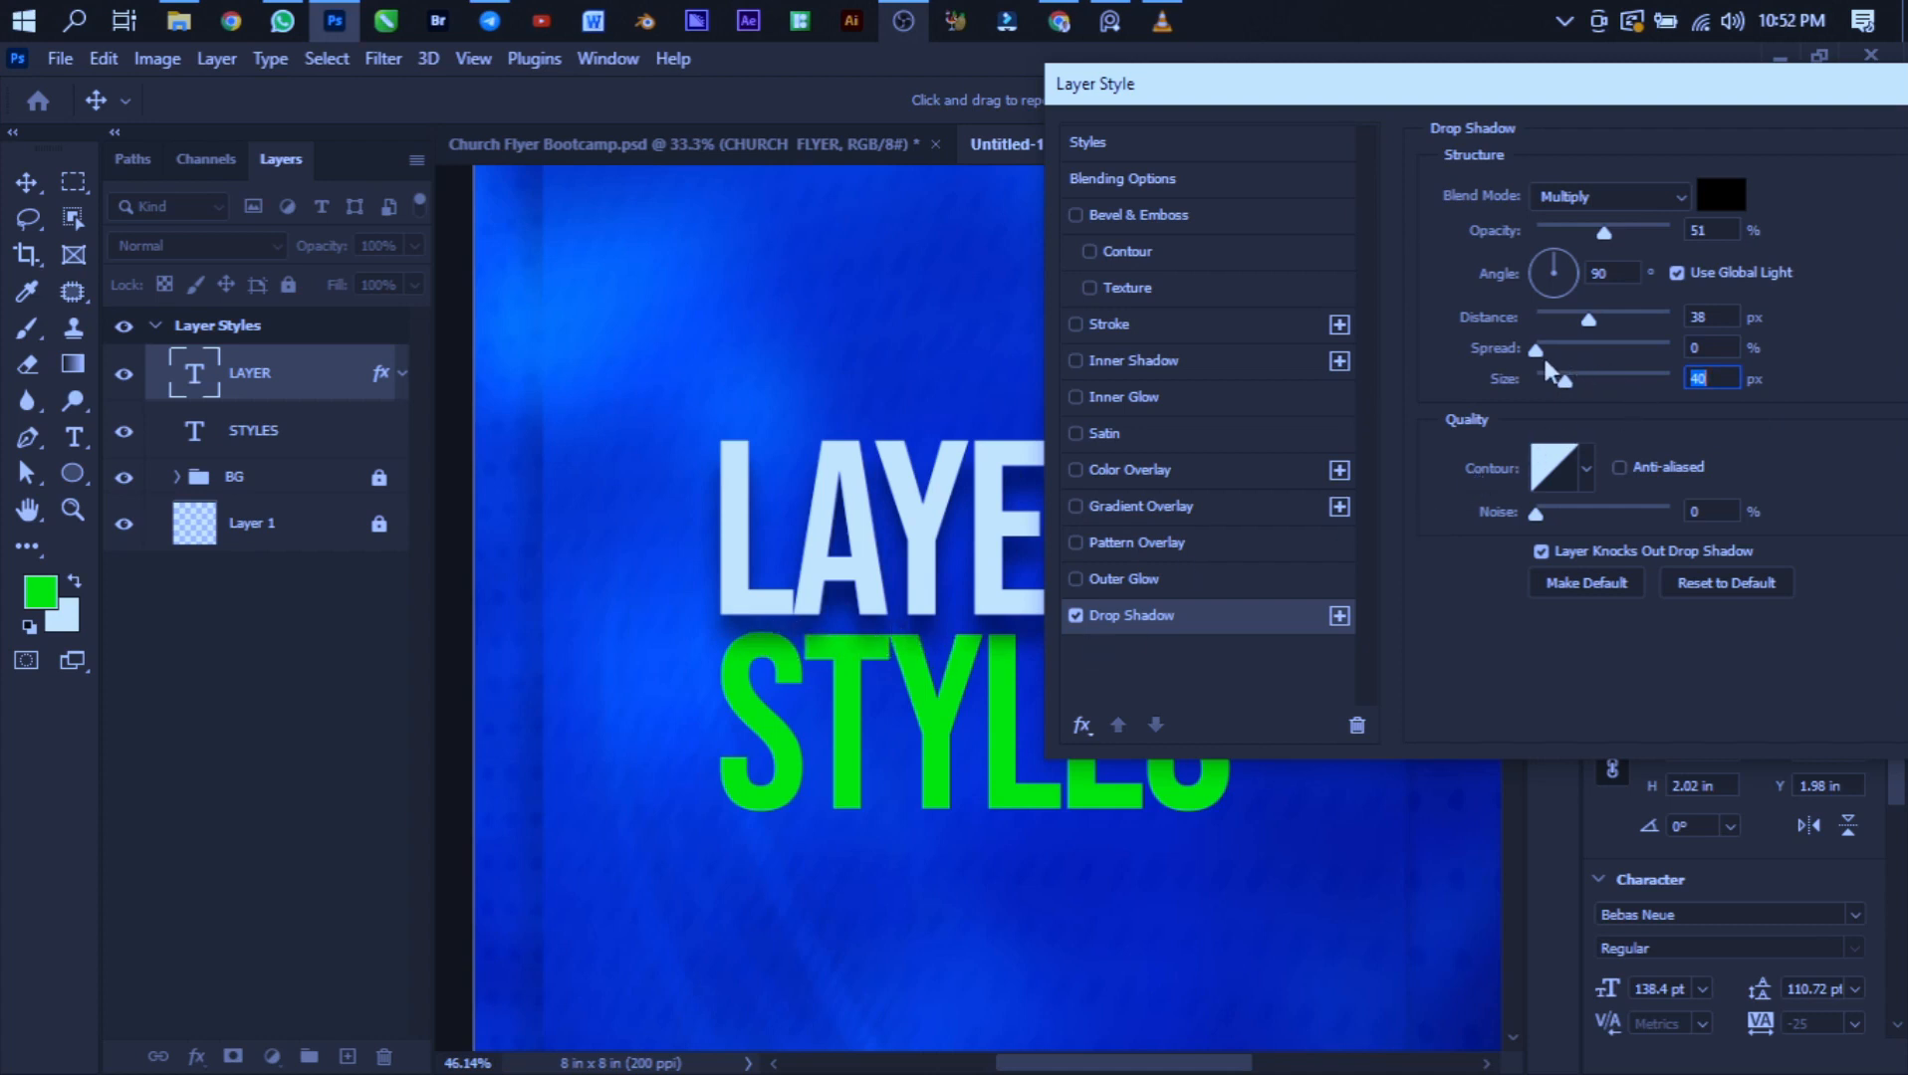
{"action": "left_click_drag", "start_coordinate": [1565, 386], "coordinate": [1544, 384]}
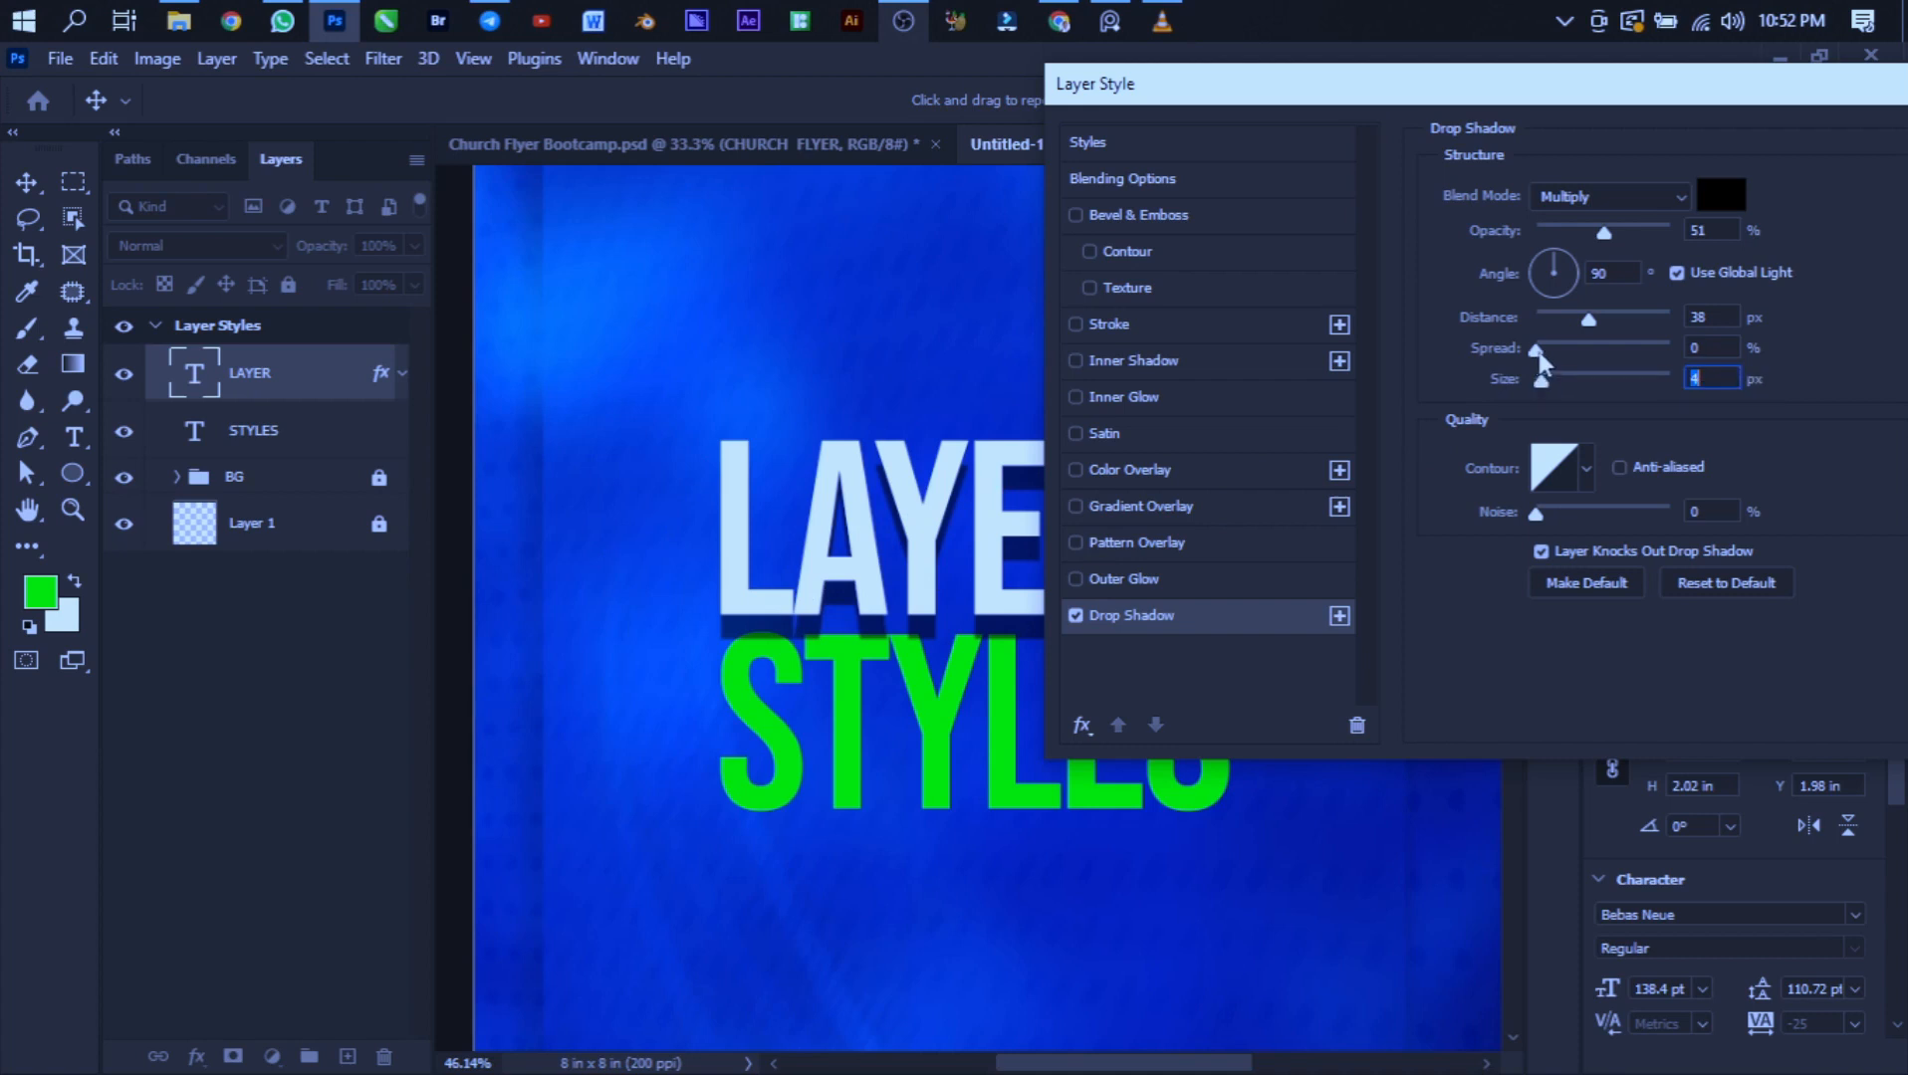
- Set the drop shadow's size to 38 px and its spread to 49%
{"action": "left_click_drag", "start_coordinate": [1550, 359], "coordinate": [1590, 365]}
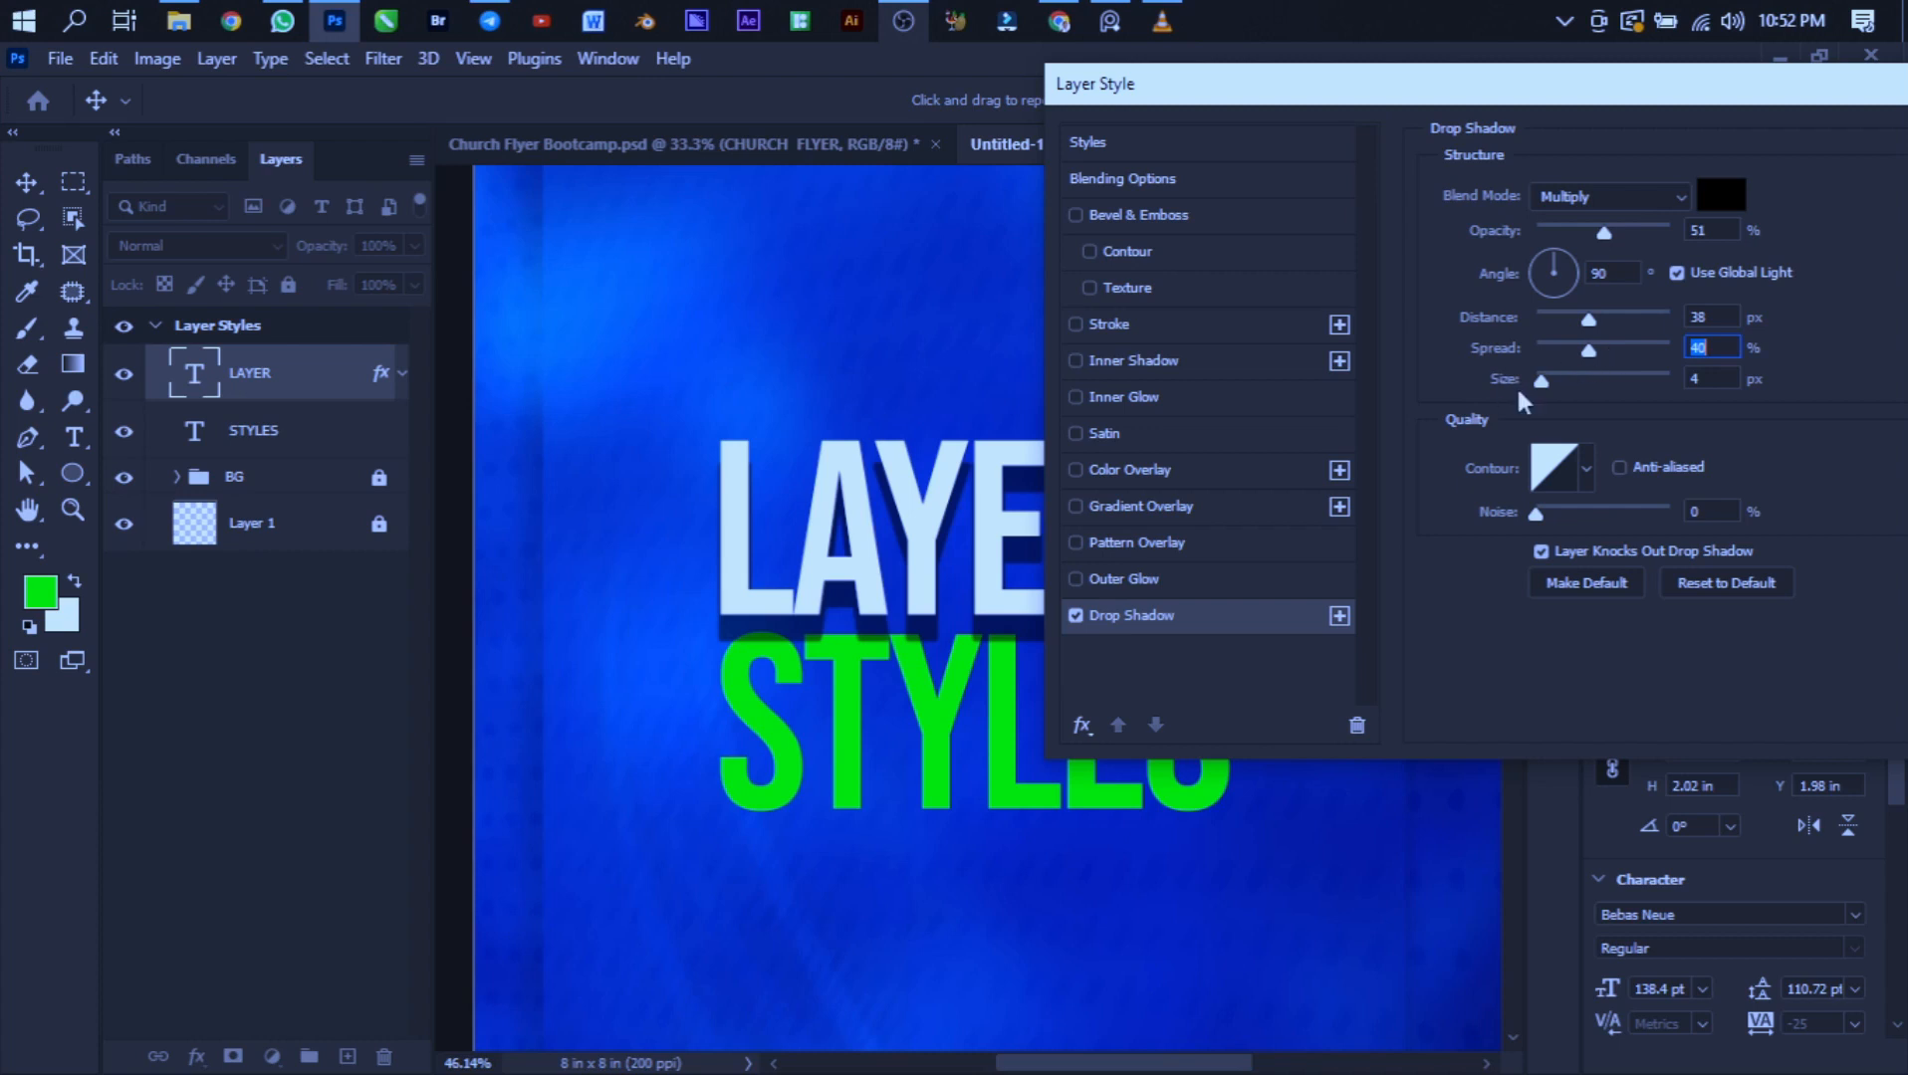
{"action": "left_click_drag", "start_coordinate": [1542, 390], "coordinate": [1563, 387]}
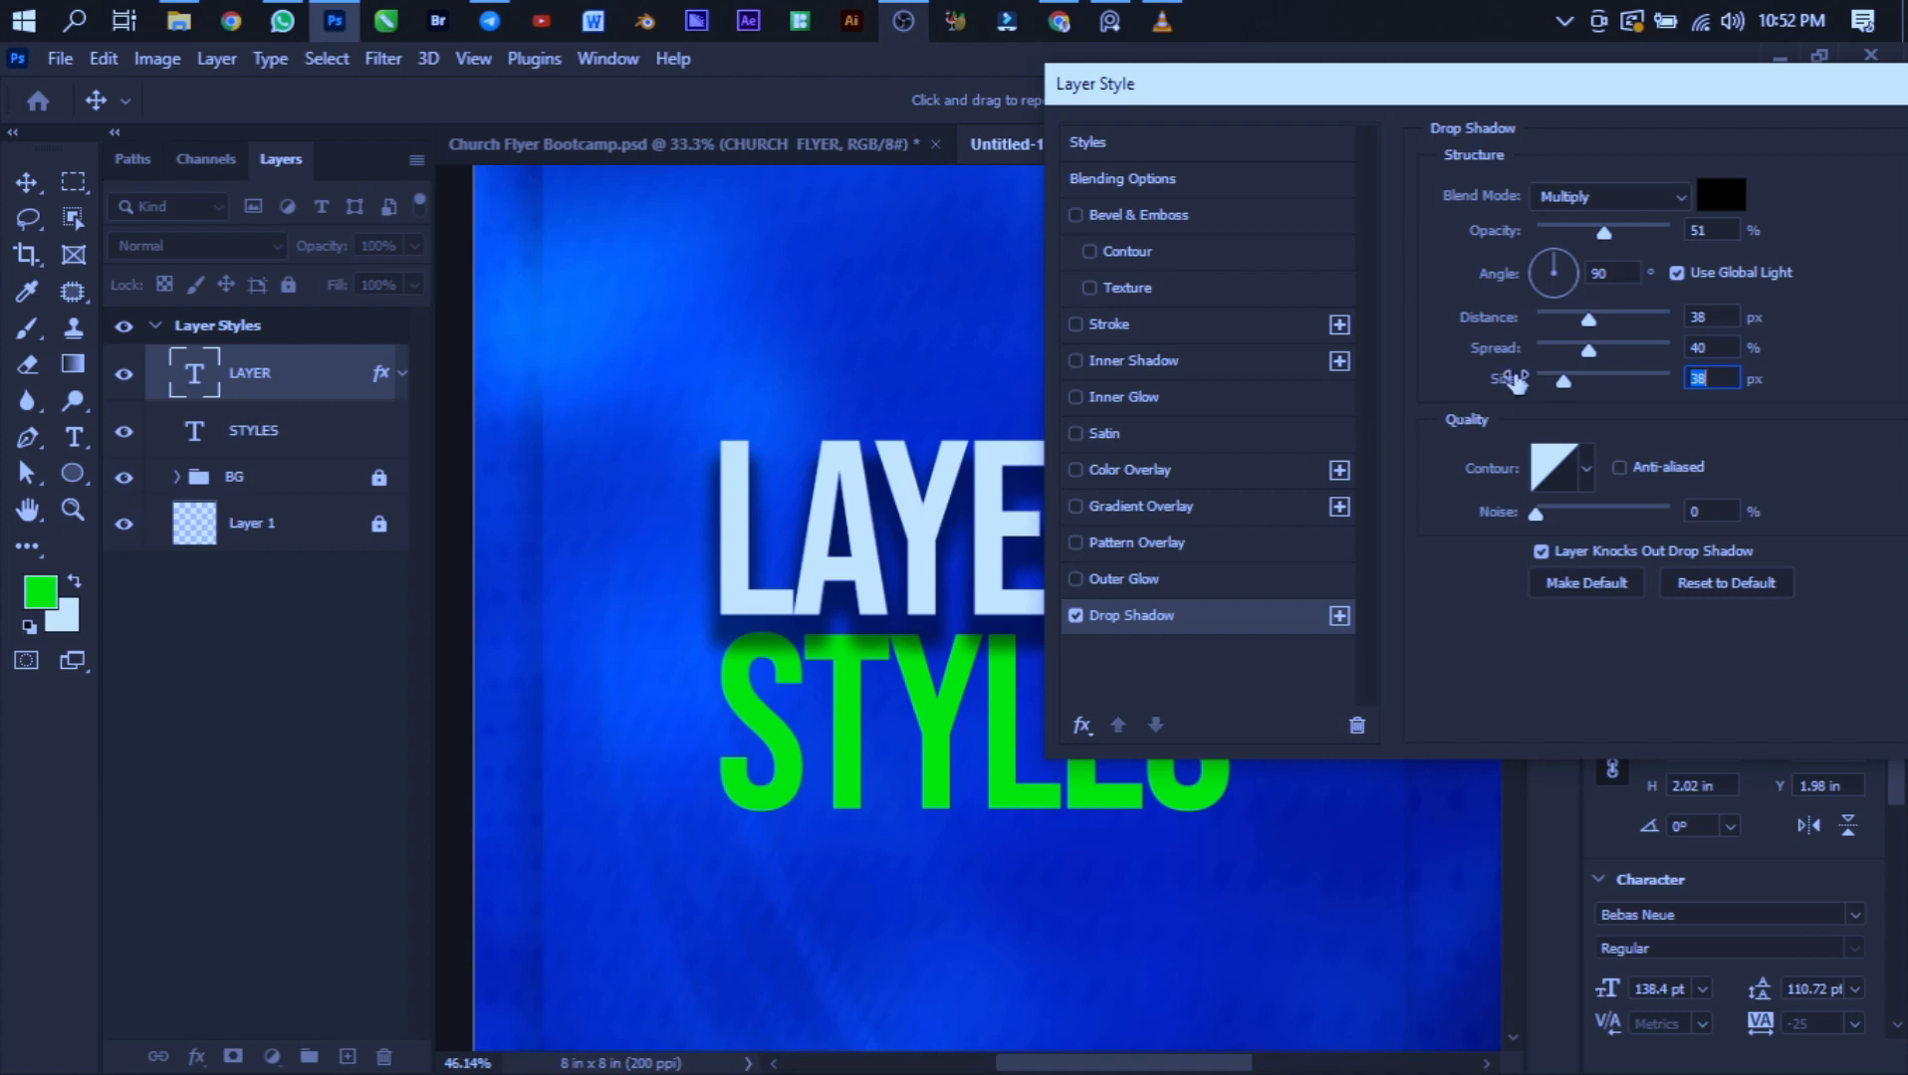
{"action": "left_click_drag", "start_coordinate": [1585, 352], "coordinate": [1485, 321]}
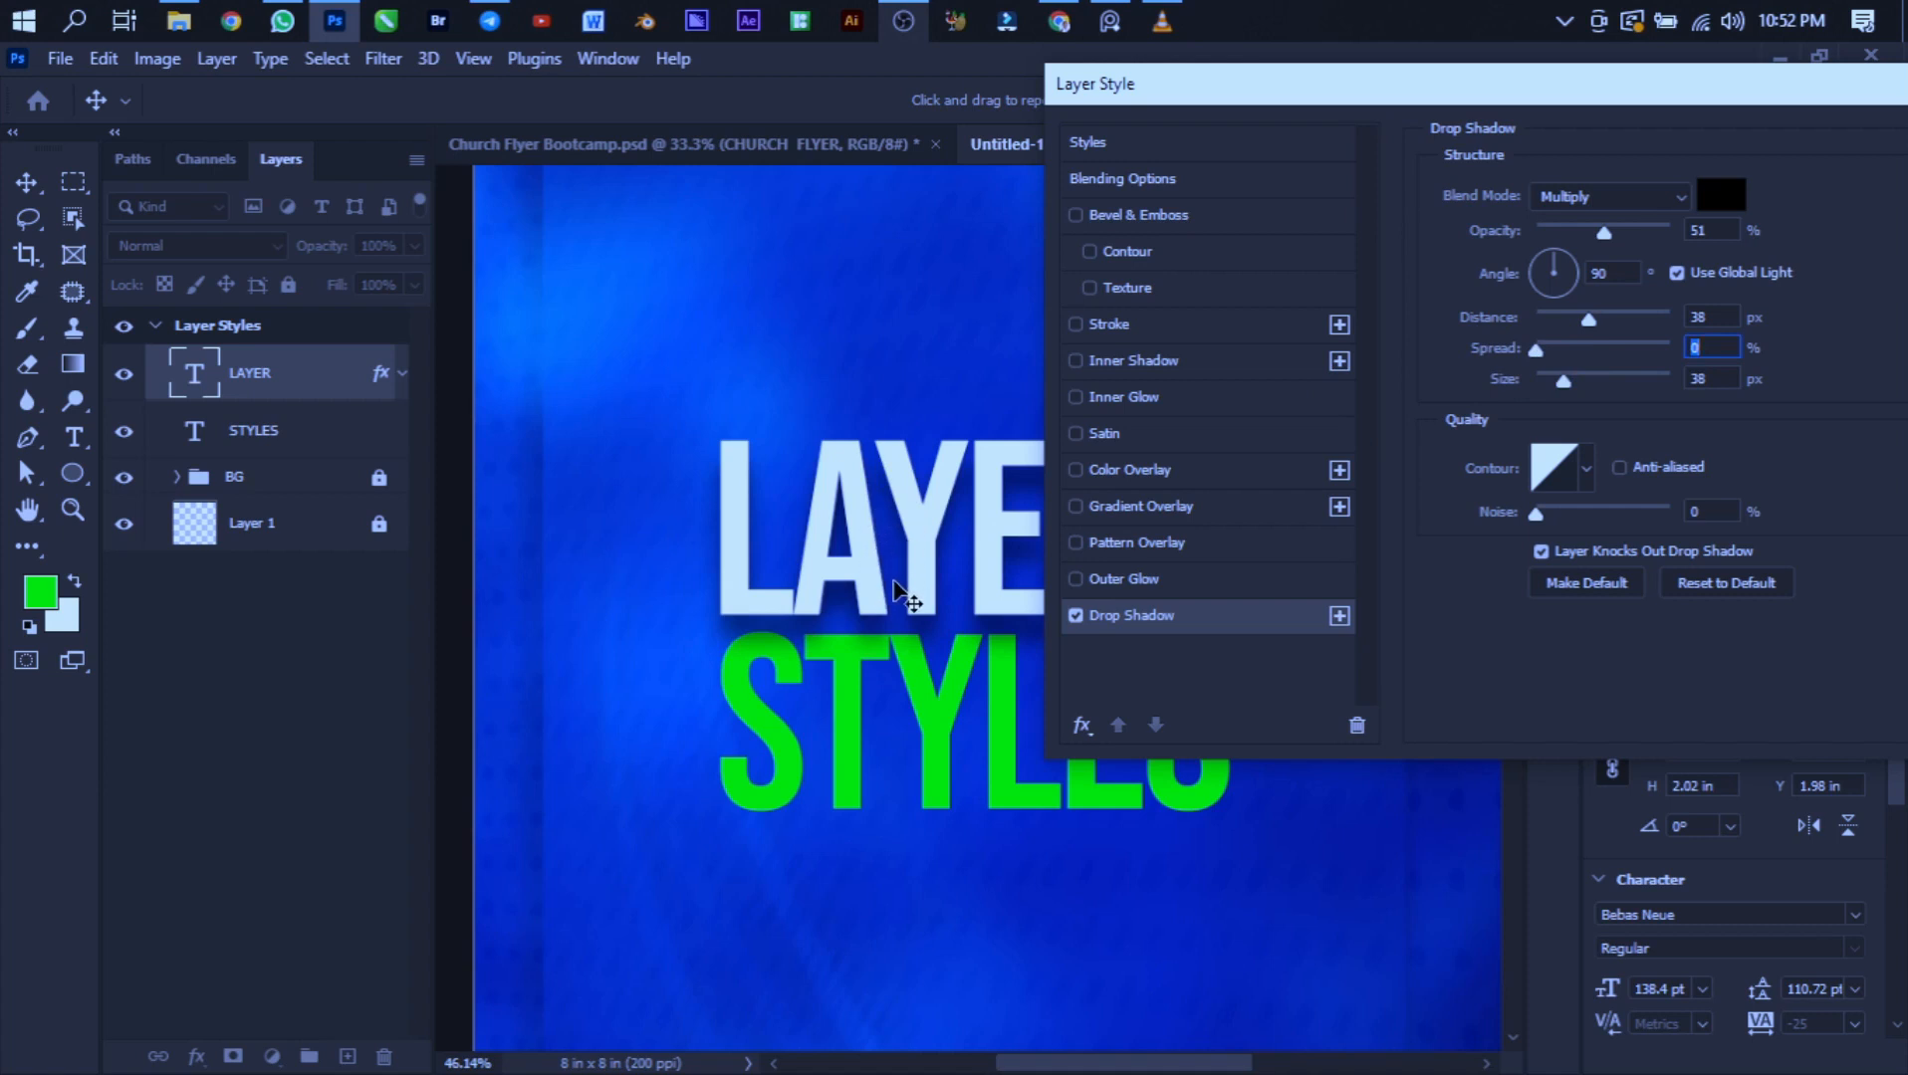
{"action": "left_click_drag", "start_coordinate": [1524, 348], "coordinate": [1601, 362]}
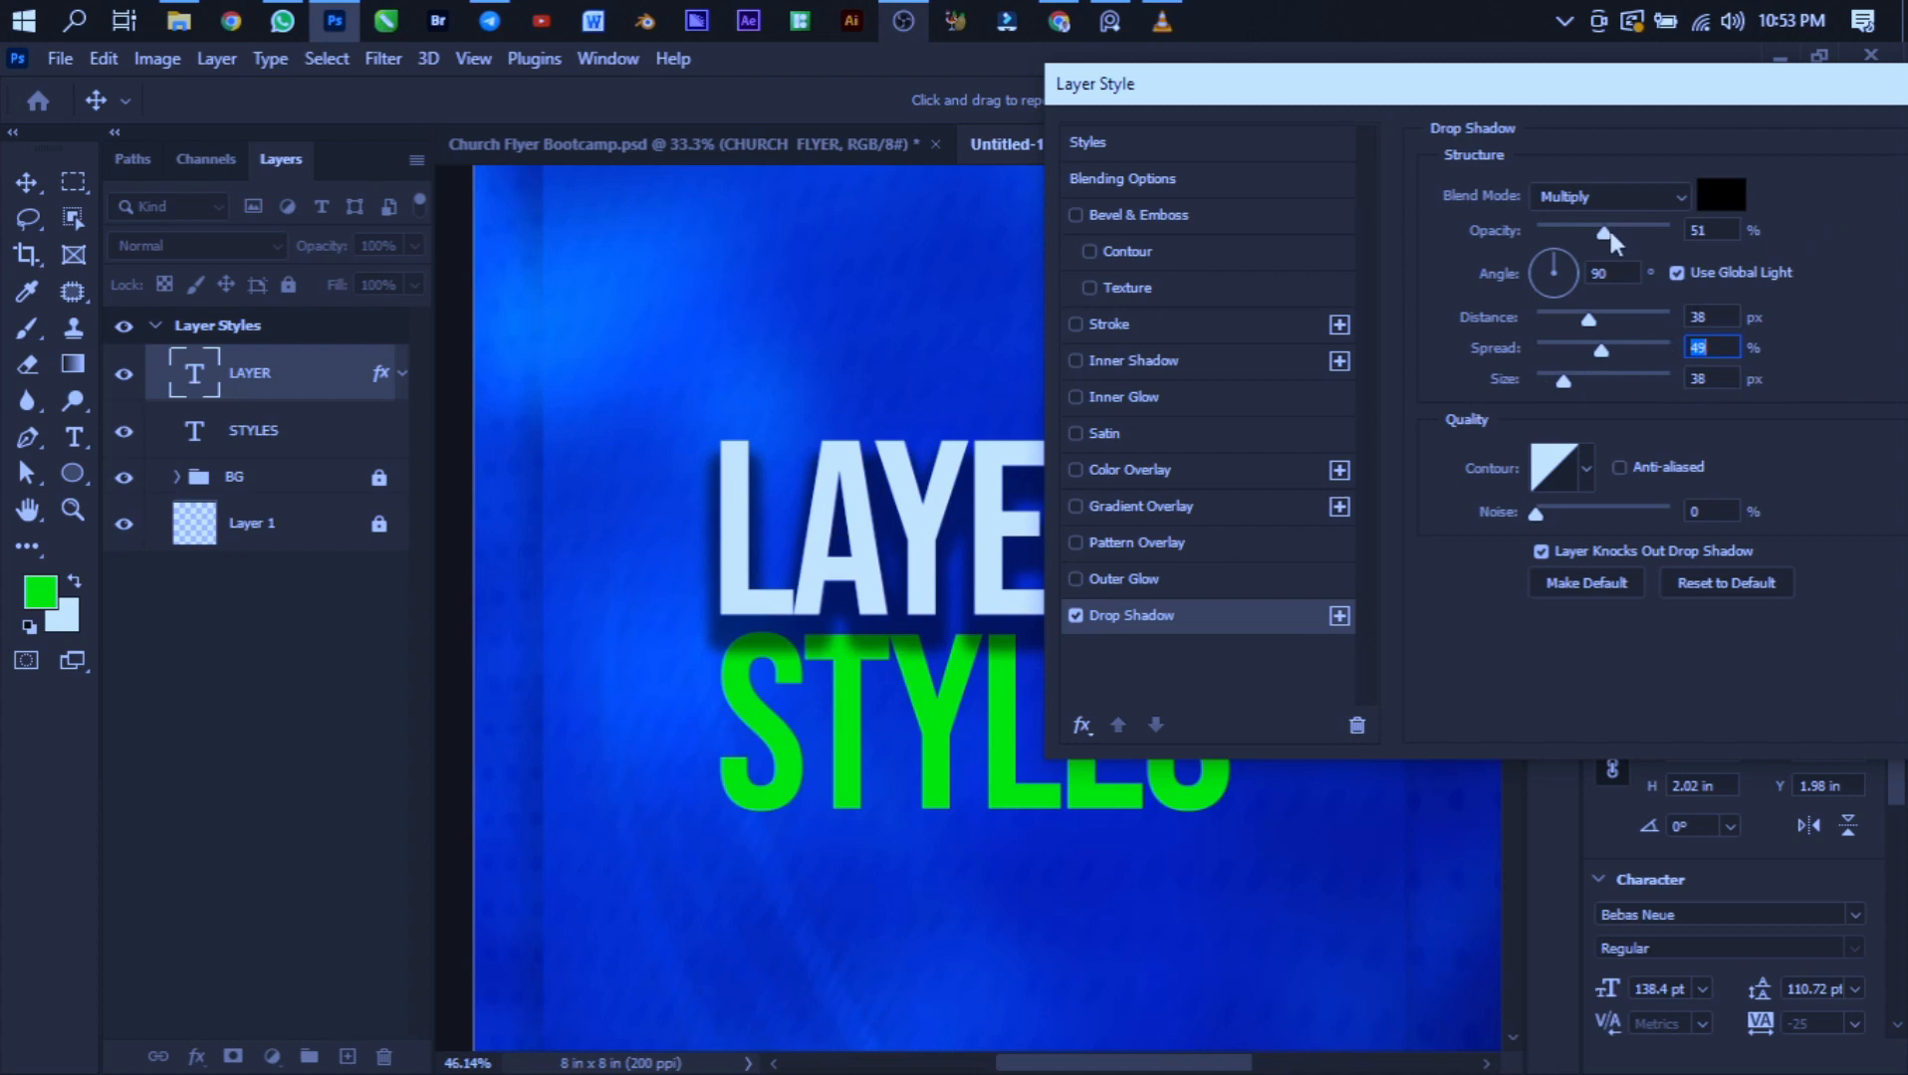
- Set the drop shadow's opacity to 26%, angle to 45° and distance to 53 px
{"action": "mouse_move", "coordinate": [1607, 229]}
{"action": "left_mouse_down"}
{"action": "mouse_move", "coordinate": [1570, 228]}
{"action": "mouse_move", "coordinate": [1695, 237]}
{"action": "mouse_move", "coordinate": [1569, 230]}
{"action": "left_mouse_up"}
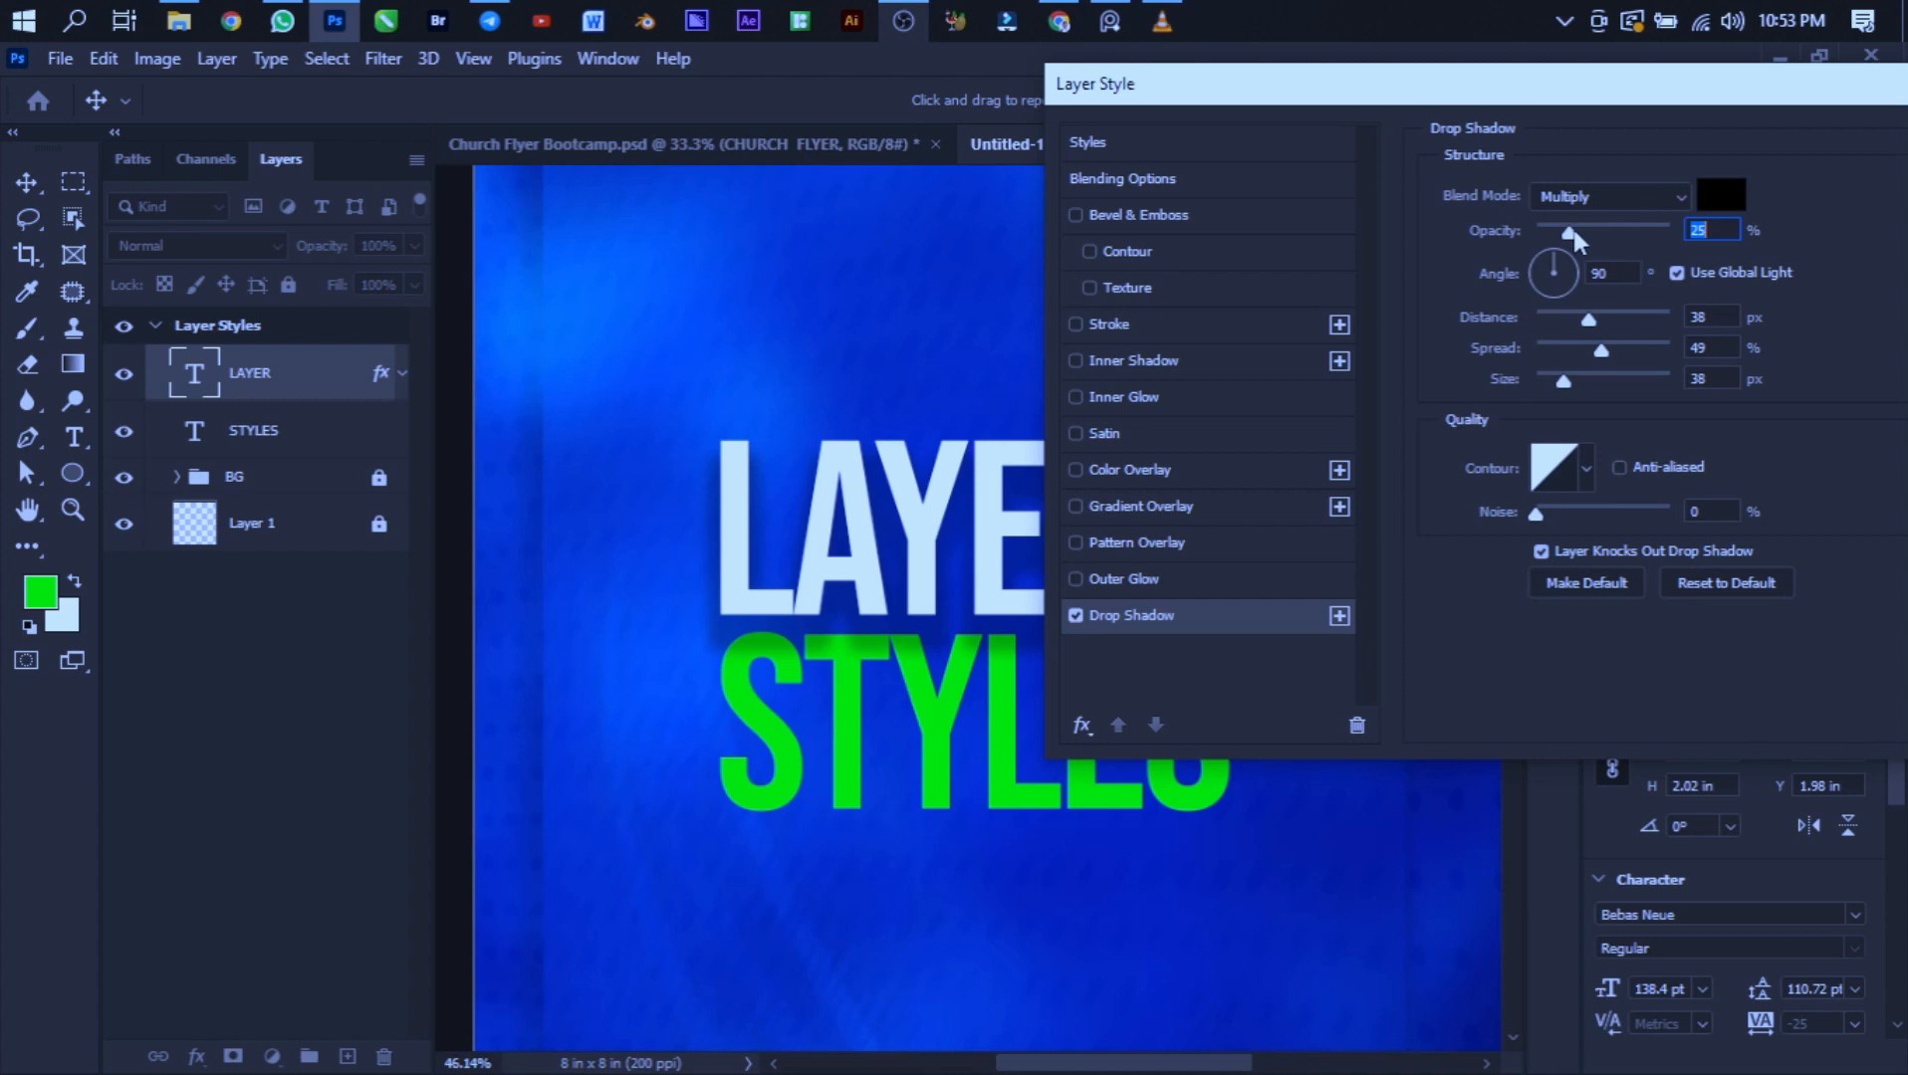
{"action": "mouse_move", "coordinate": [1573, 229]}
{"action": "left_mouse_down"}
{"action": "mouse_move", "coordinate": [1614, 239]}
{"action": "mouse_move", "coordinate": [1546, 239]}
{"action": "mouse_move", "coordinate": [1619, 253]}
{"action": "mouse_move", "coordinate": [1579, 259]}
{"action": "left_mouse_up"}
{"action": "left_click_drag", "start_coordinate": [1568, 266], "coordinate": [1526, 314]}
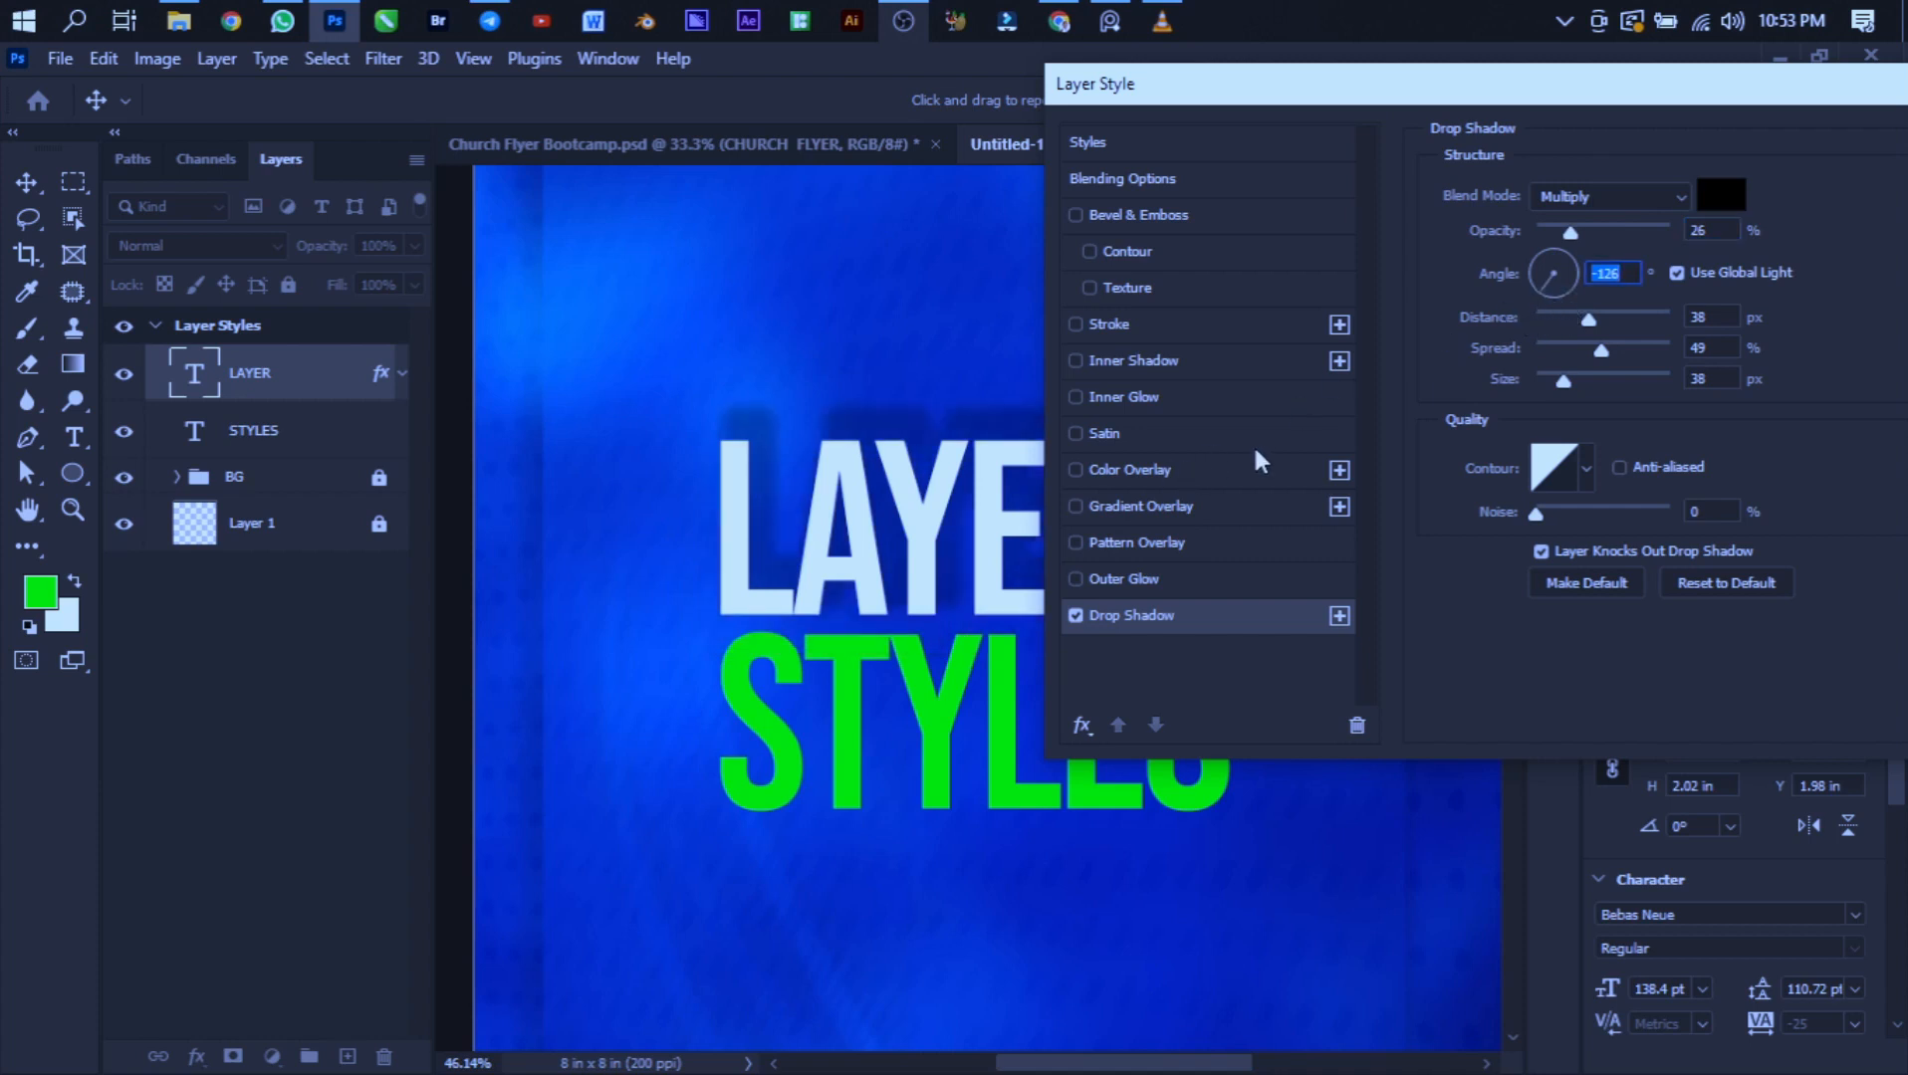
{"action": "left_click_drag", "start_coordinate": [1549, 287], "coordinate": [1580, 277]}
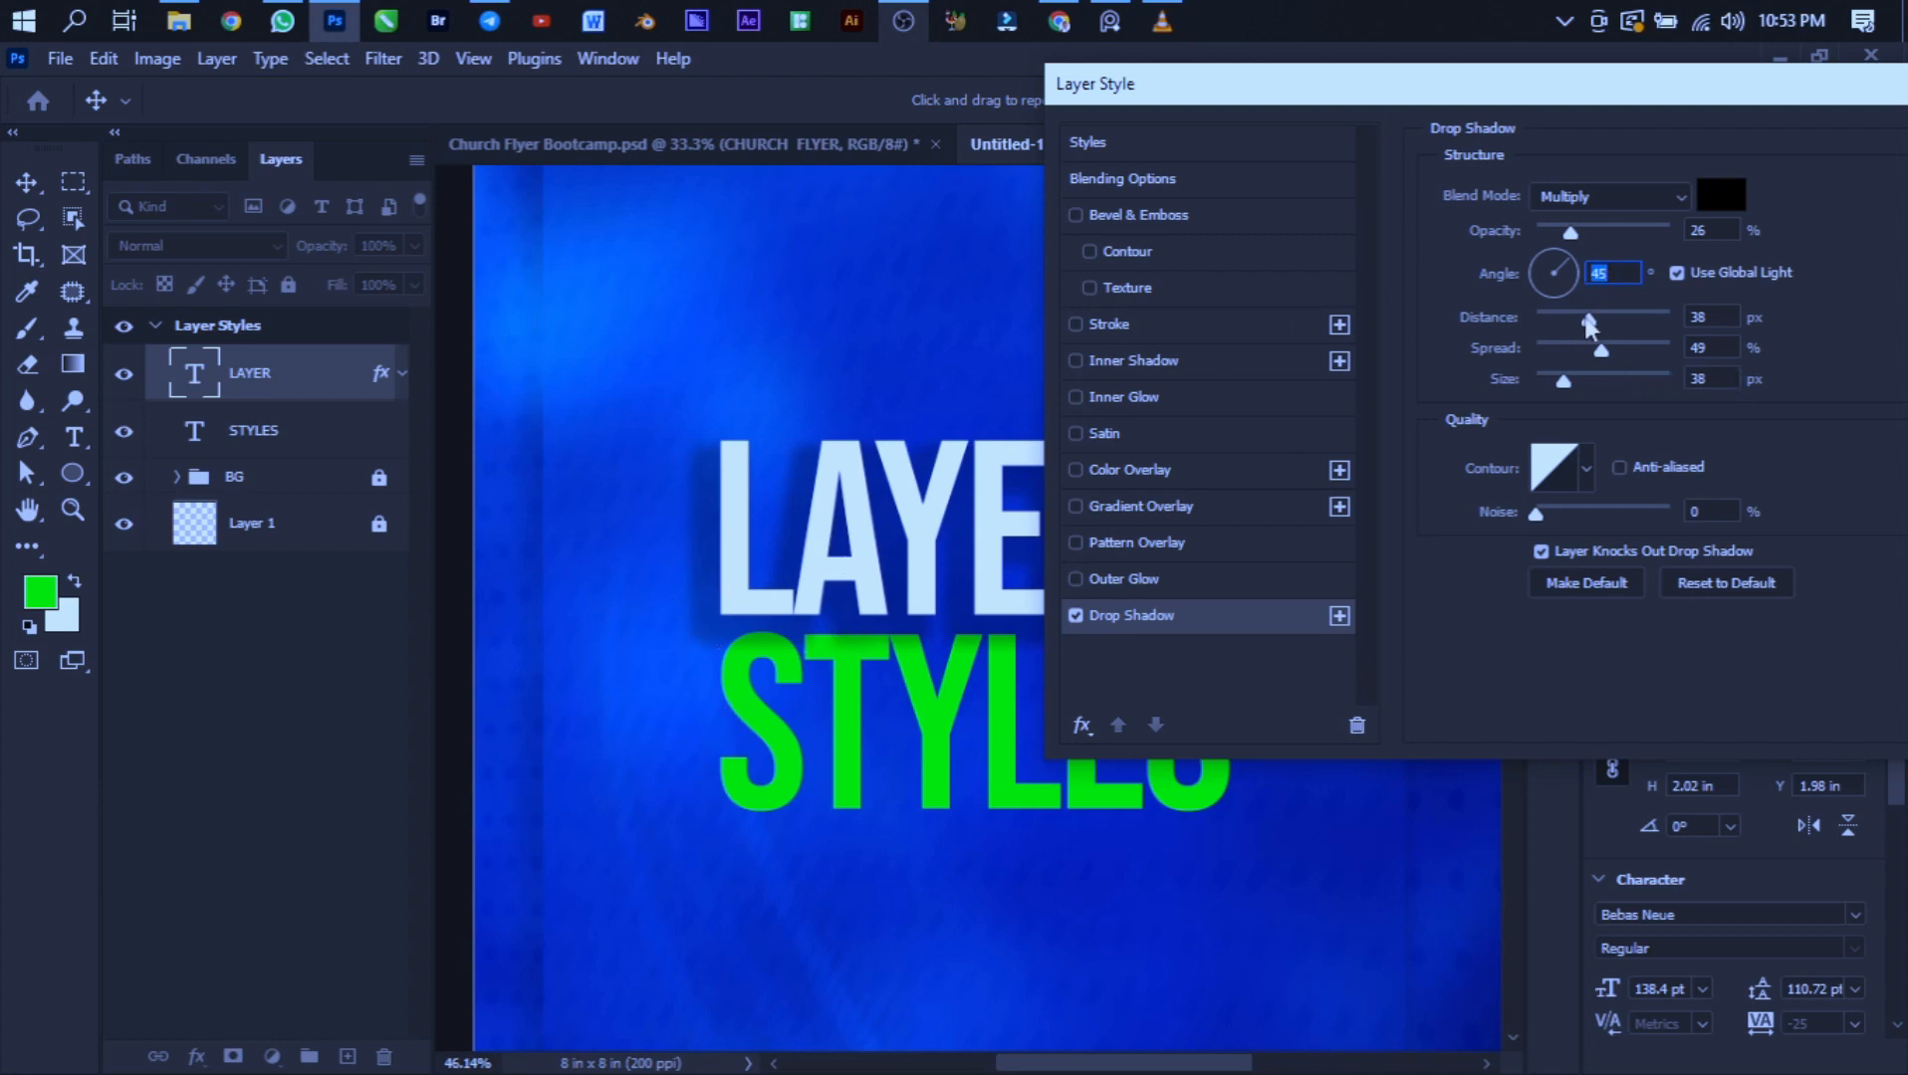
{"action": "mouse_move", "coordinate": [1588, 320]}
{"action": "left_mouse_down"}
{"action": "mouse_move", "coordinate": [1568, 318]}
{"action": "mouse_move", "coordinate": [1667, 315]}
{"action": "mouse_move", "coordinate": [1610, 319]}
{"action": "left_mouse_up"}
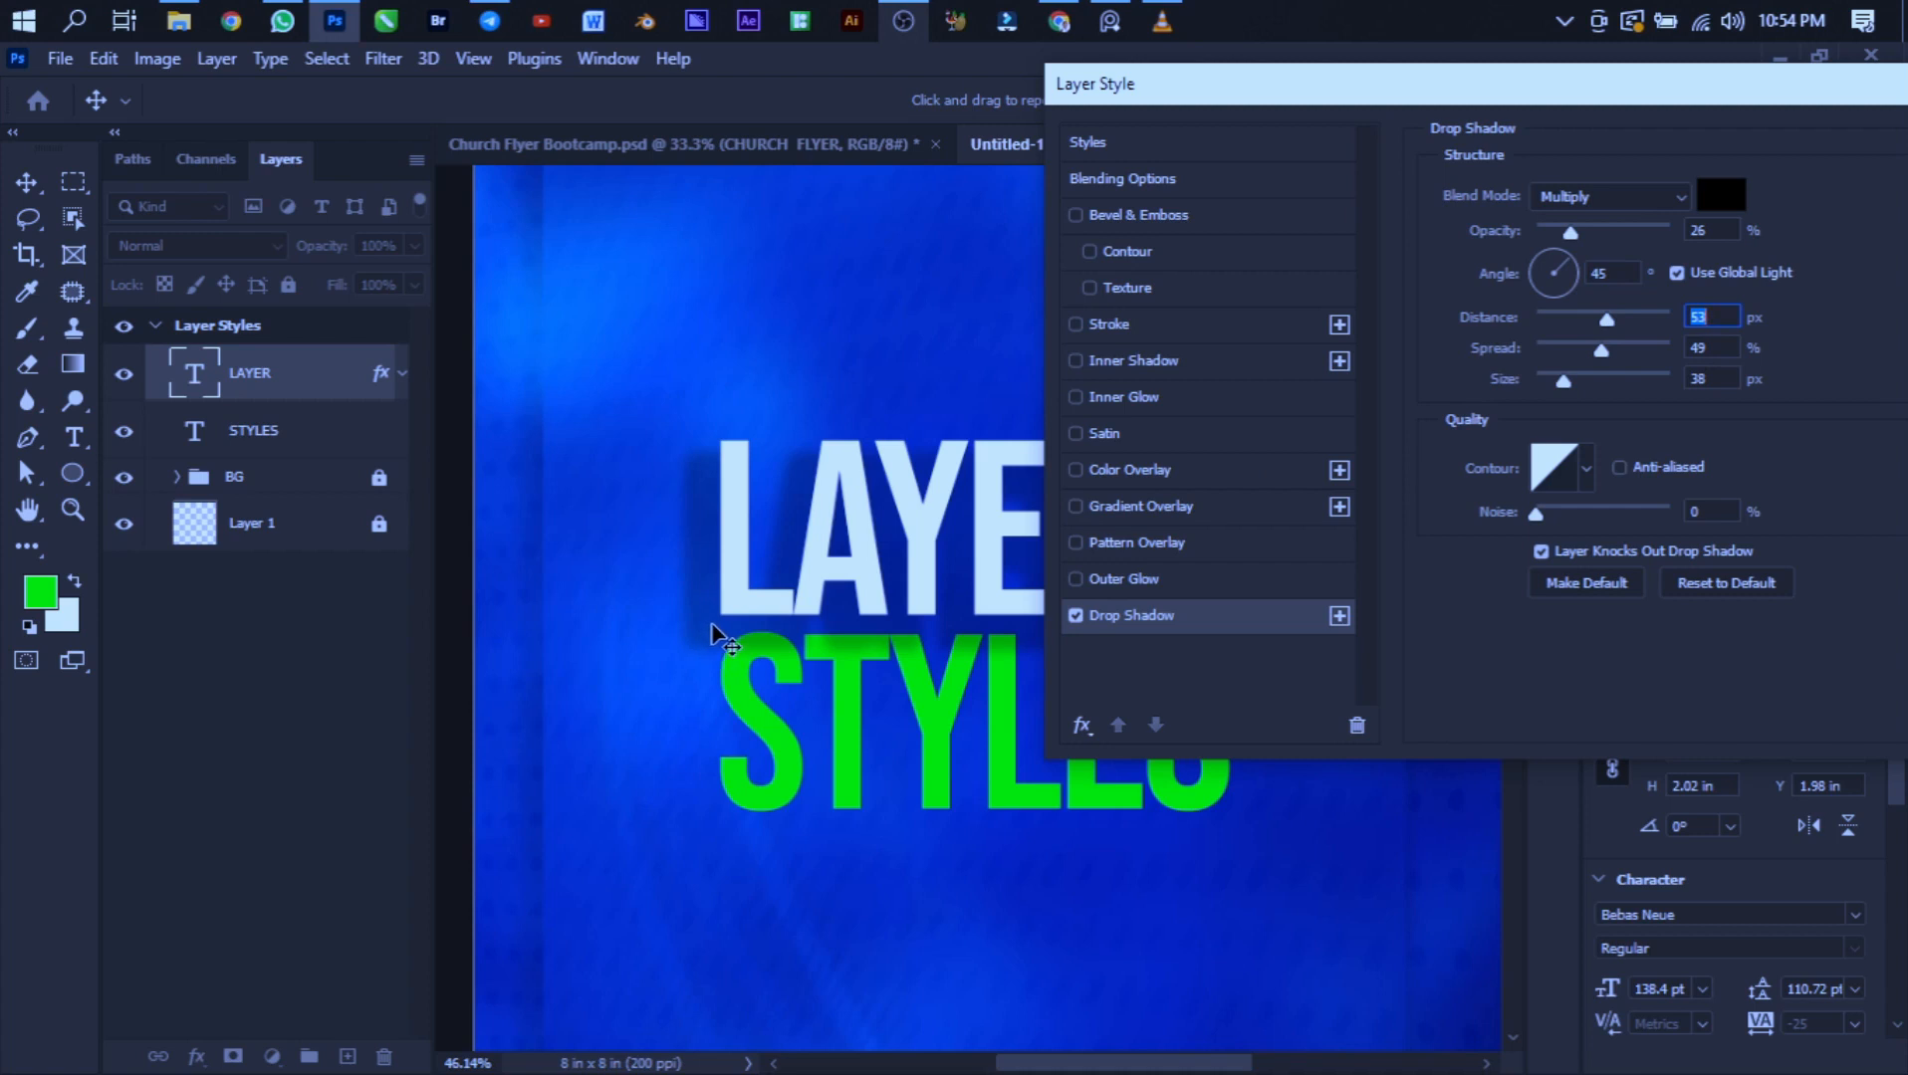
- Reposition the shadow on the canvas to a 90° angle and 31 px distance, then set spread to 17% and size to 4 px
{"action": "left_click_drag", "start_coordinate": [713, 631], "coordinate": [745, 607]}
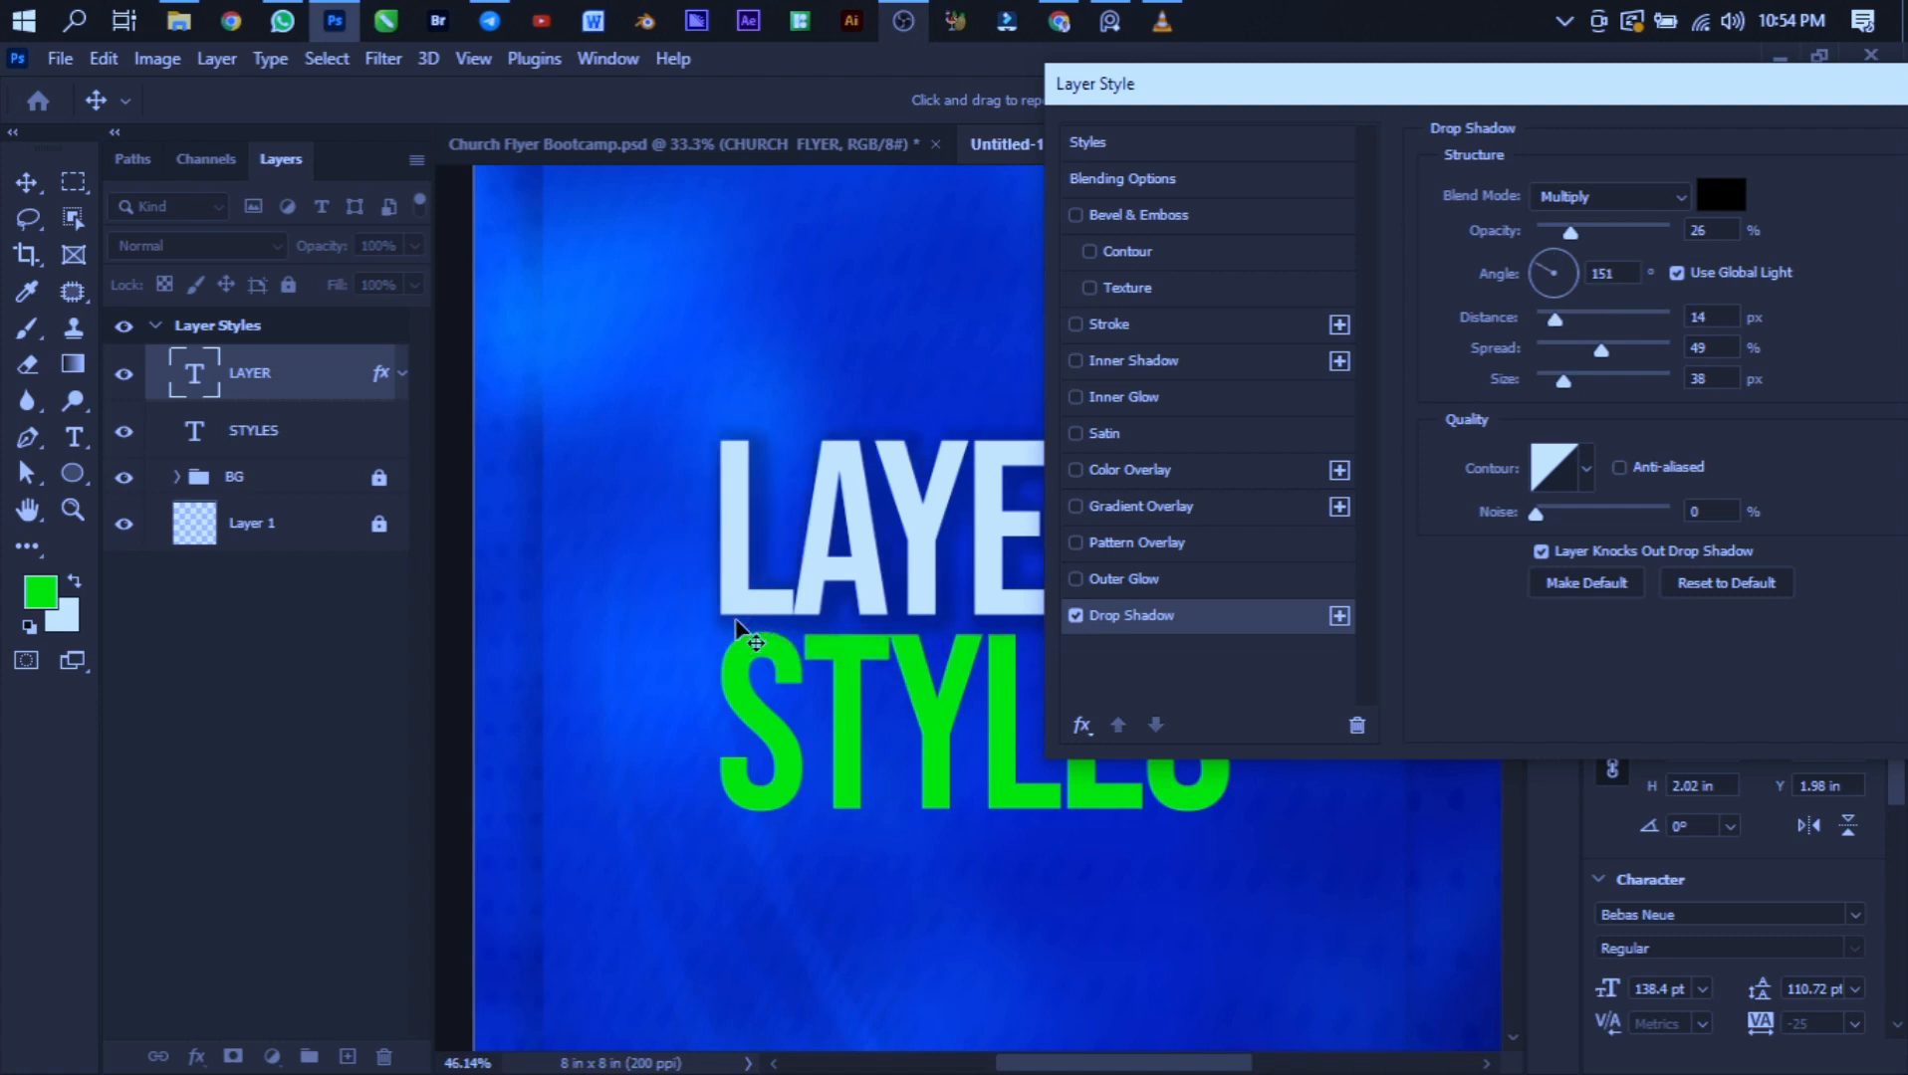
{"action": "left_click_drag", "start_coordinate": [735, 619], "coordinate": [737, 622]}
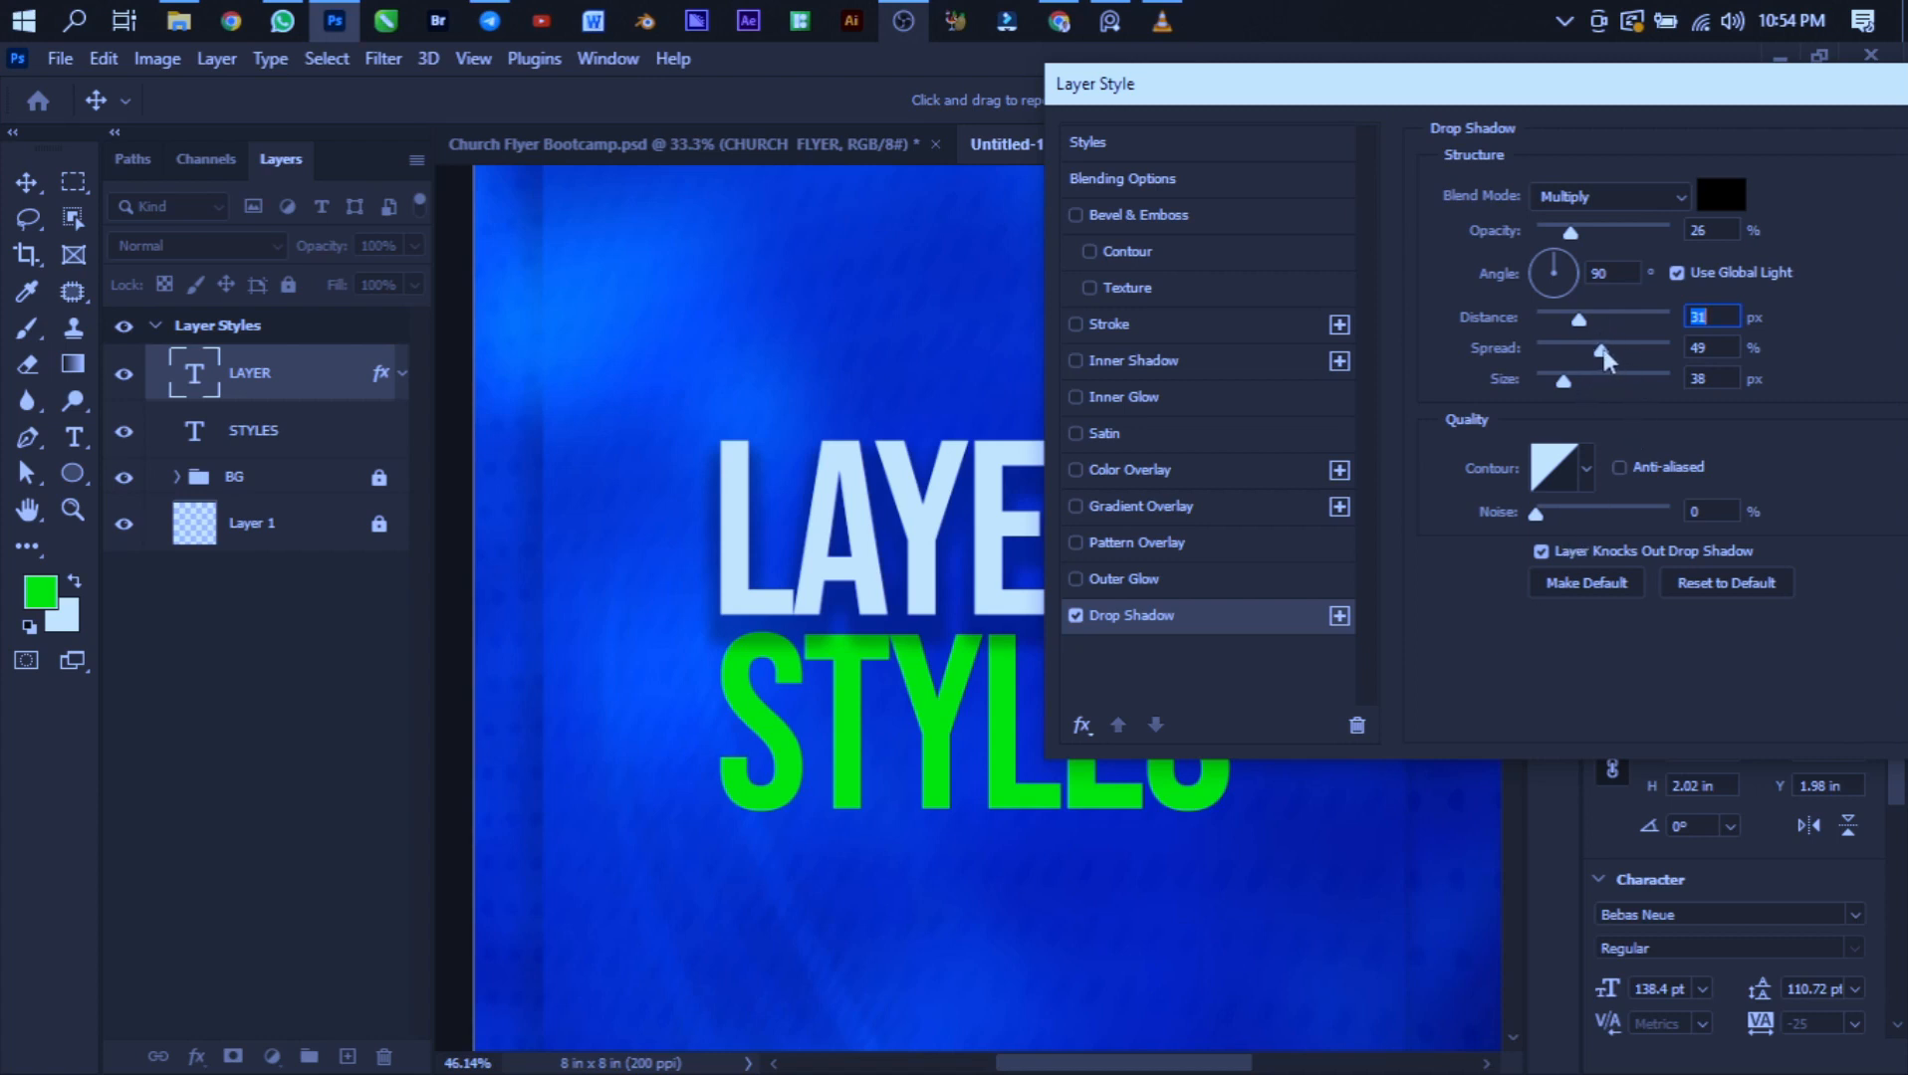
{"action": "left_click_drag", "start_coordinate": [1605, 349], "coordinate": [1543, 380]}
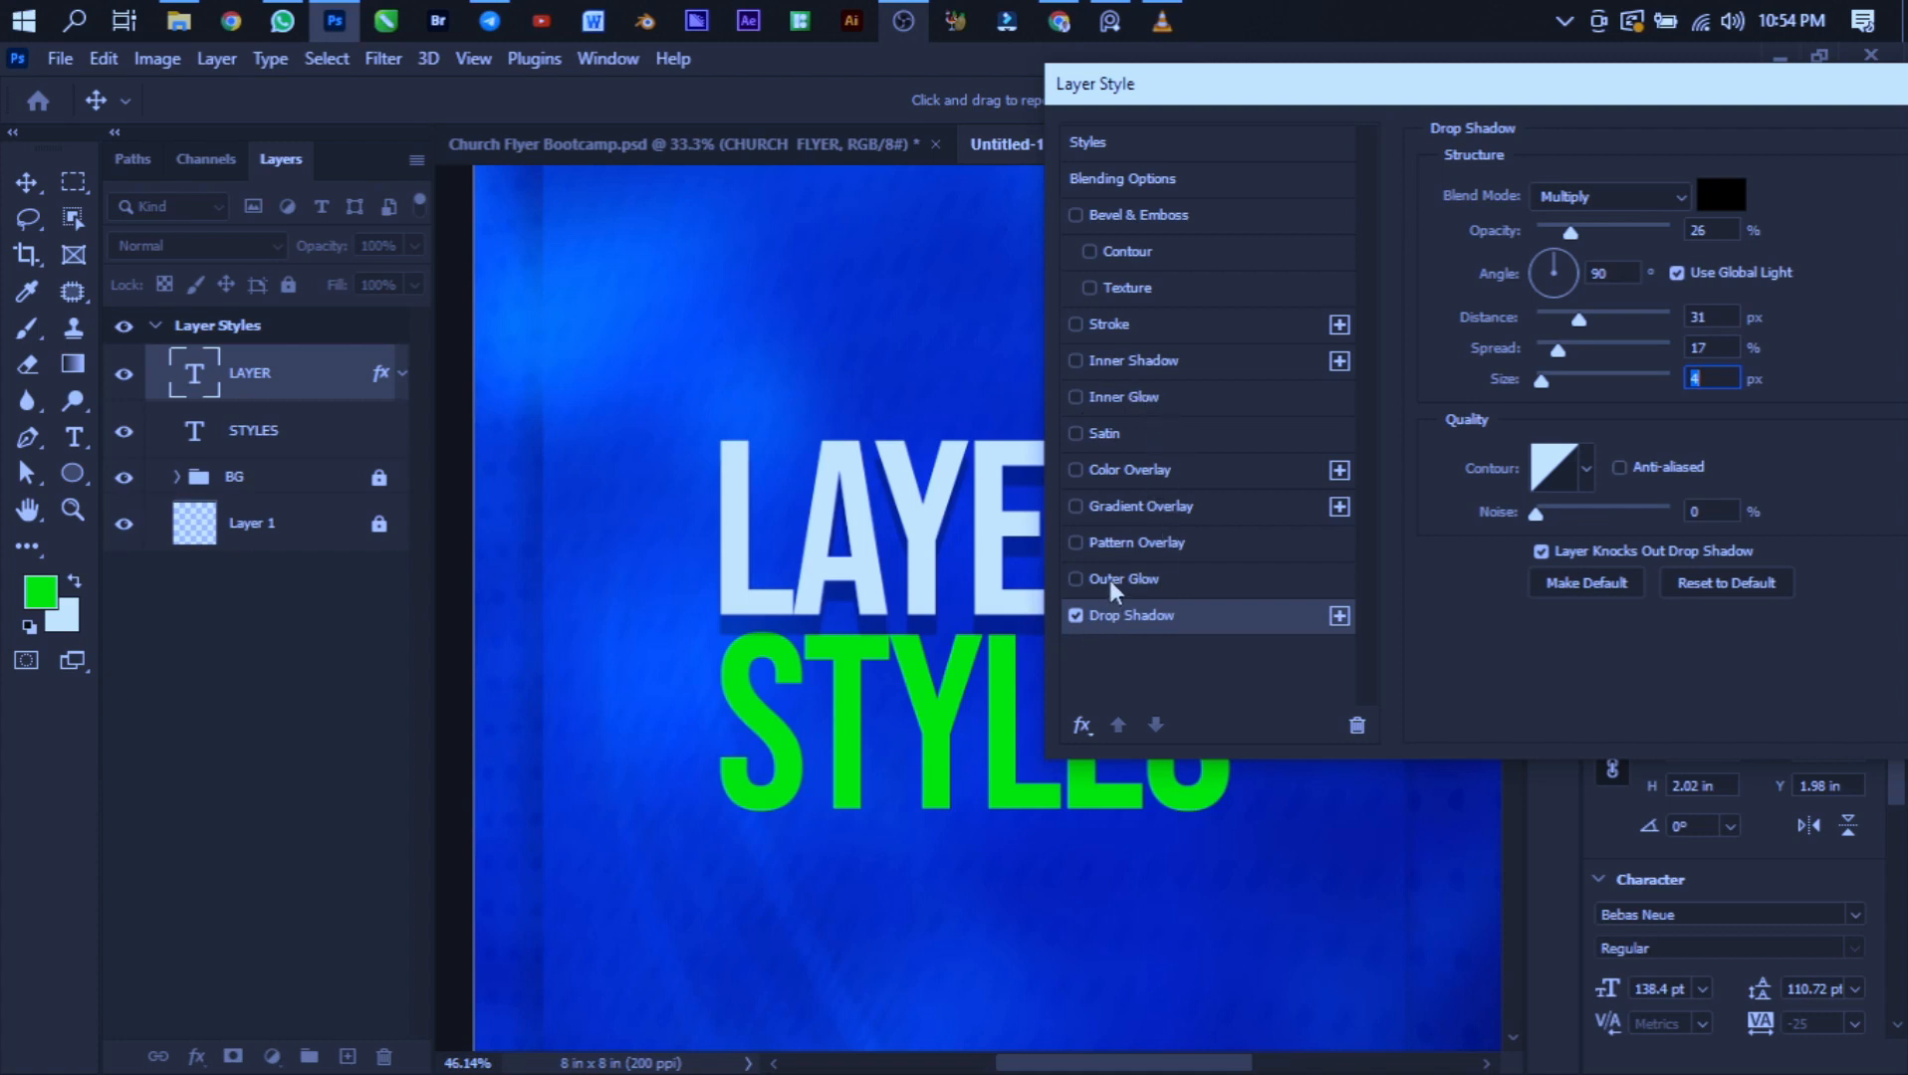
- Enable Inner Shadow on the LAYER text and turn off the drop shadow
{"action": "left_click", "coordinate": [1136, 360]}
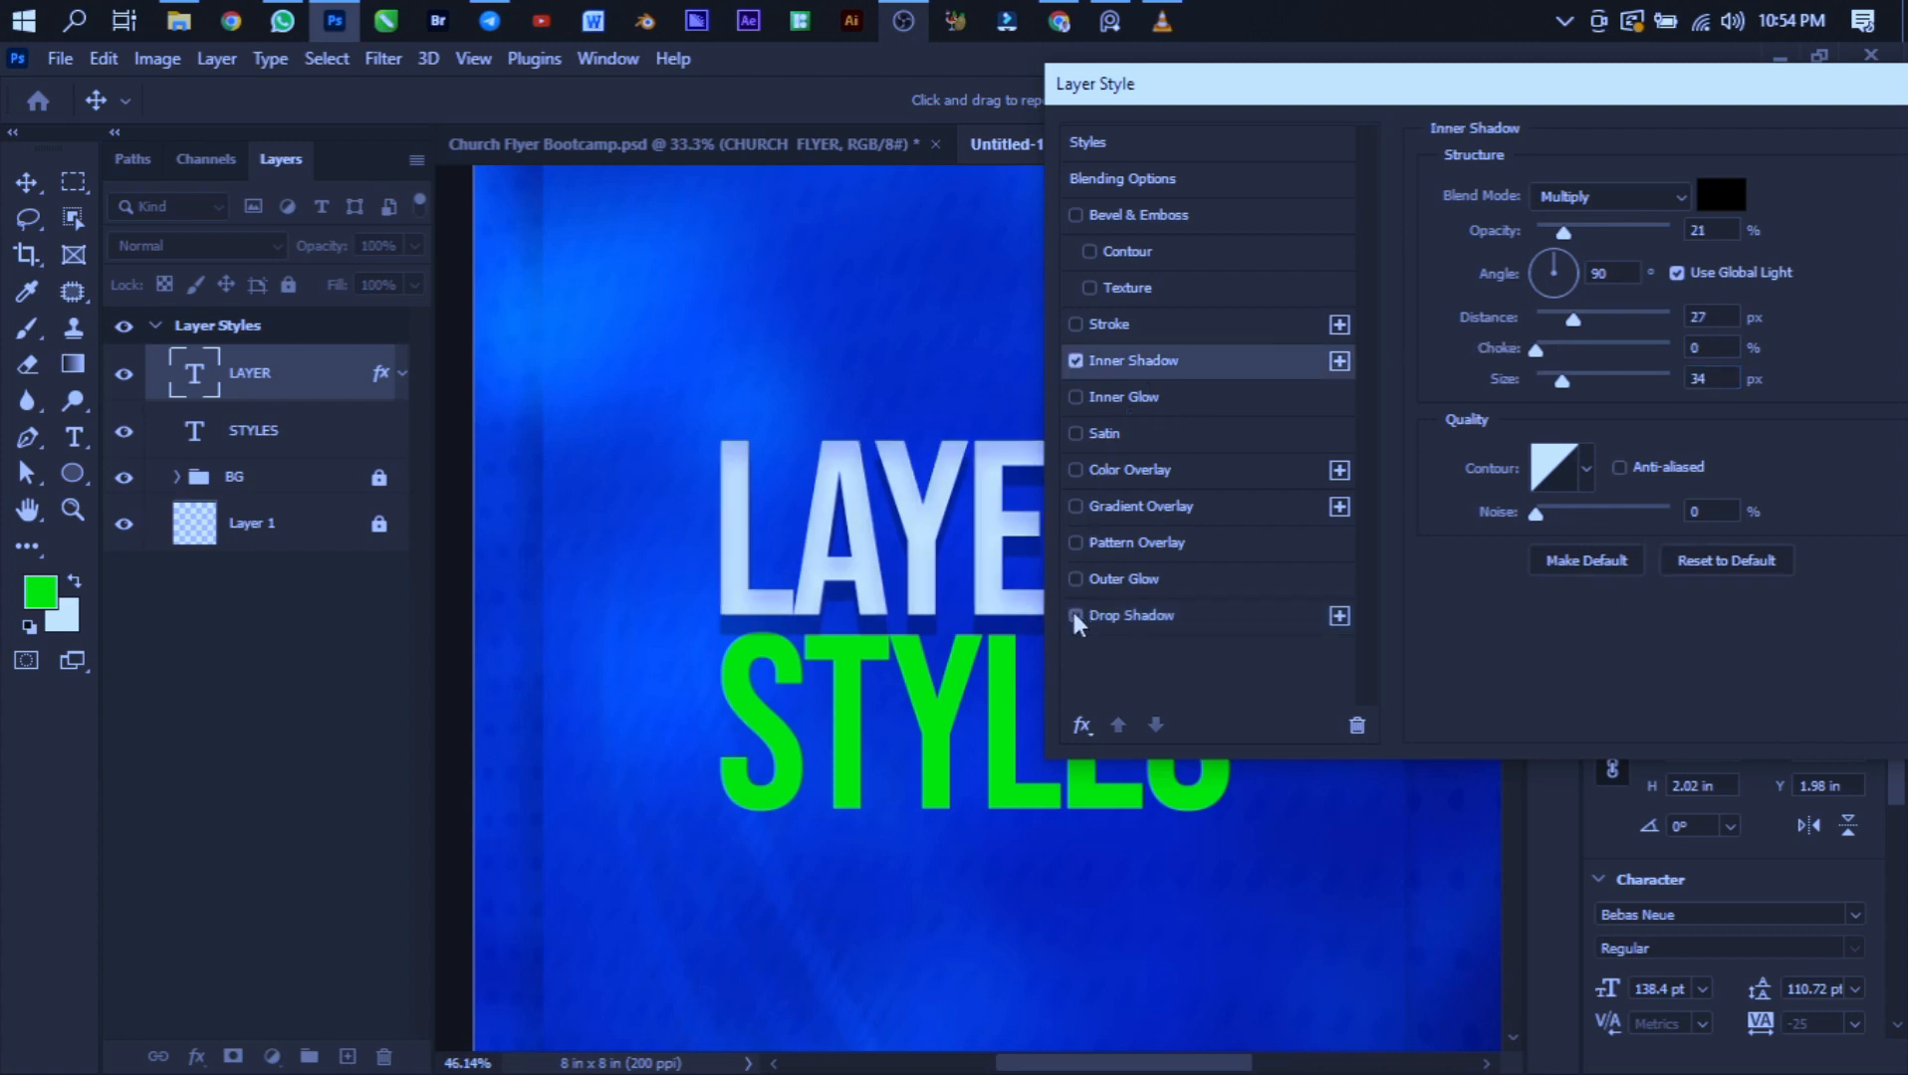
{"action": "left_click", "coordinate": [1074, 614]}
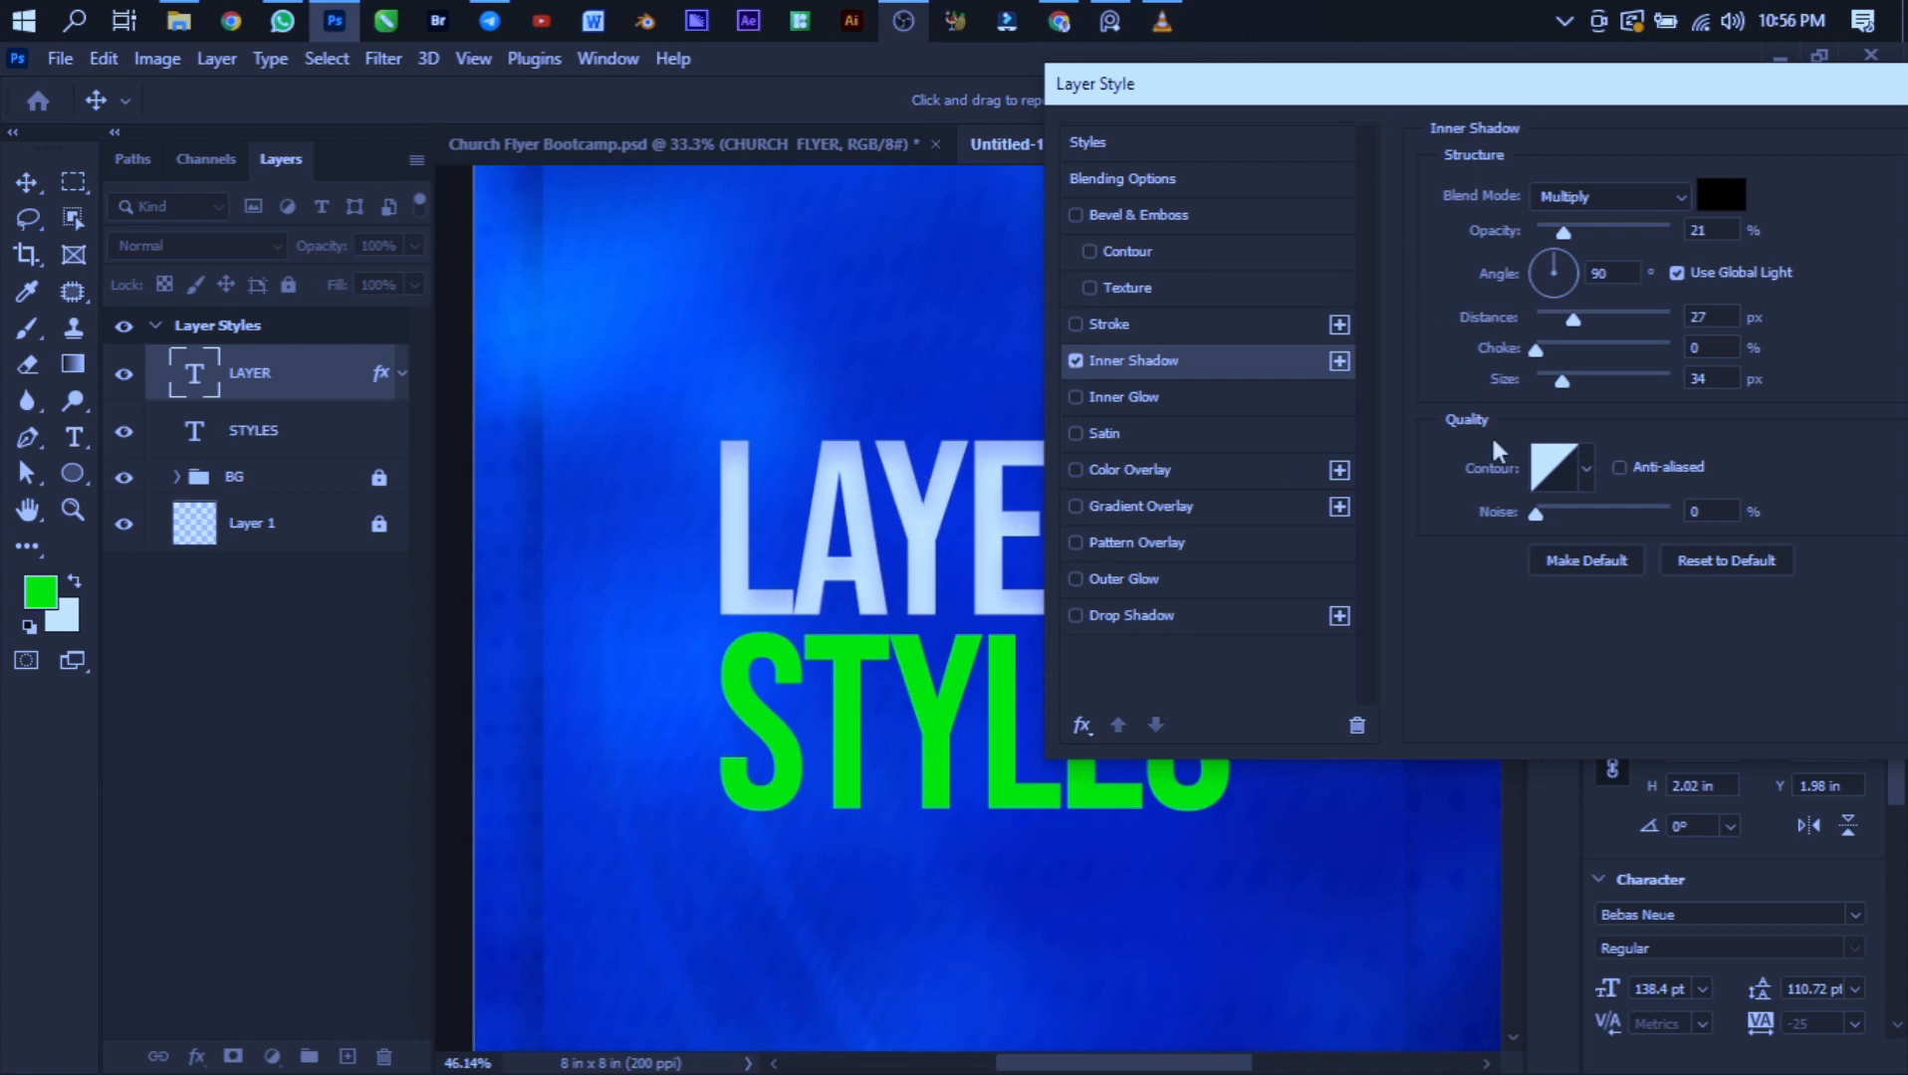
- Set the inner shadow's opacity to 74%, distance to 32 px and size to 24 px
{"action": "left_click_drag", "start_coordinate": [1565, 229], "coordinate": [1637, 239]}
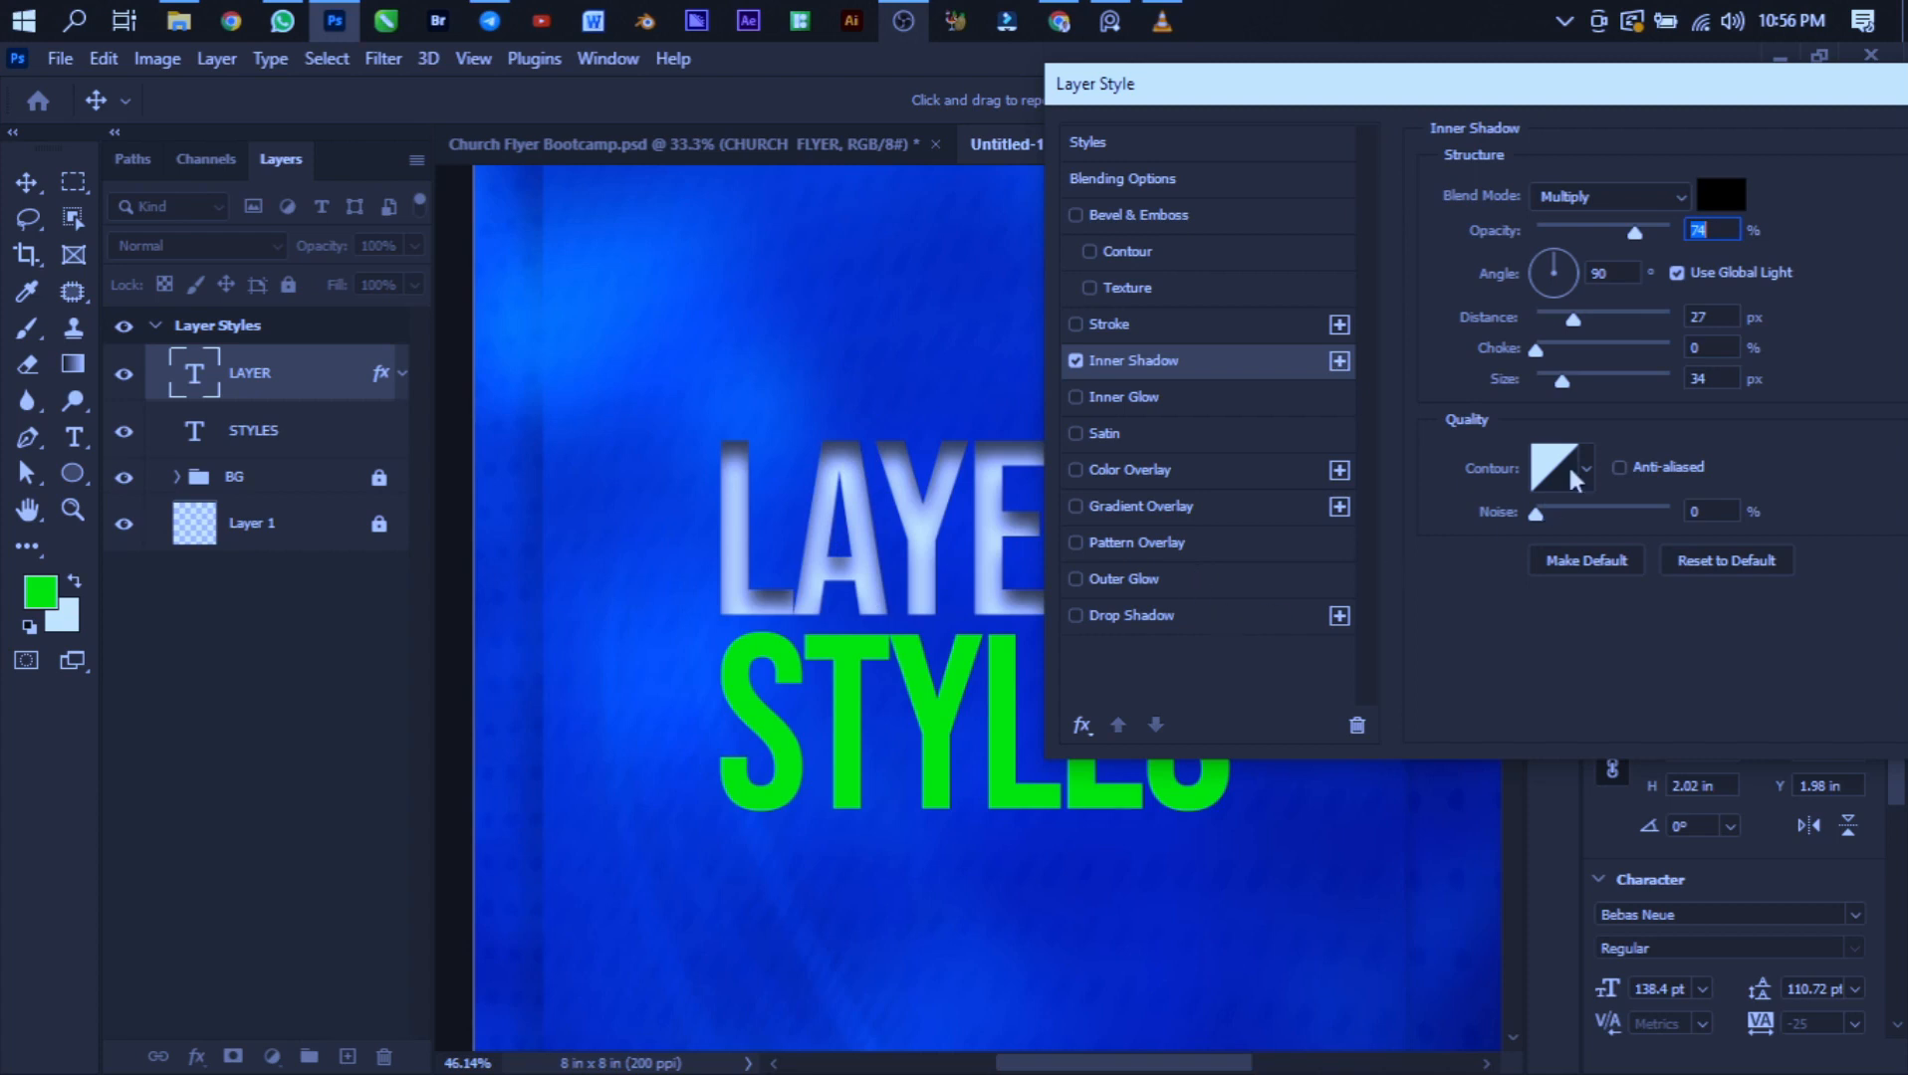
{"action": "left_click_drag", "start_coordinate": [1573, 319], "coordinate": [1560, 391]}
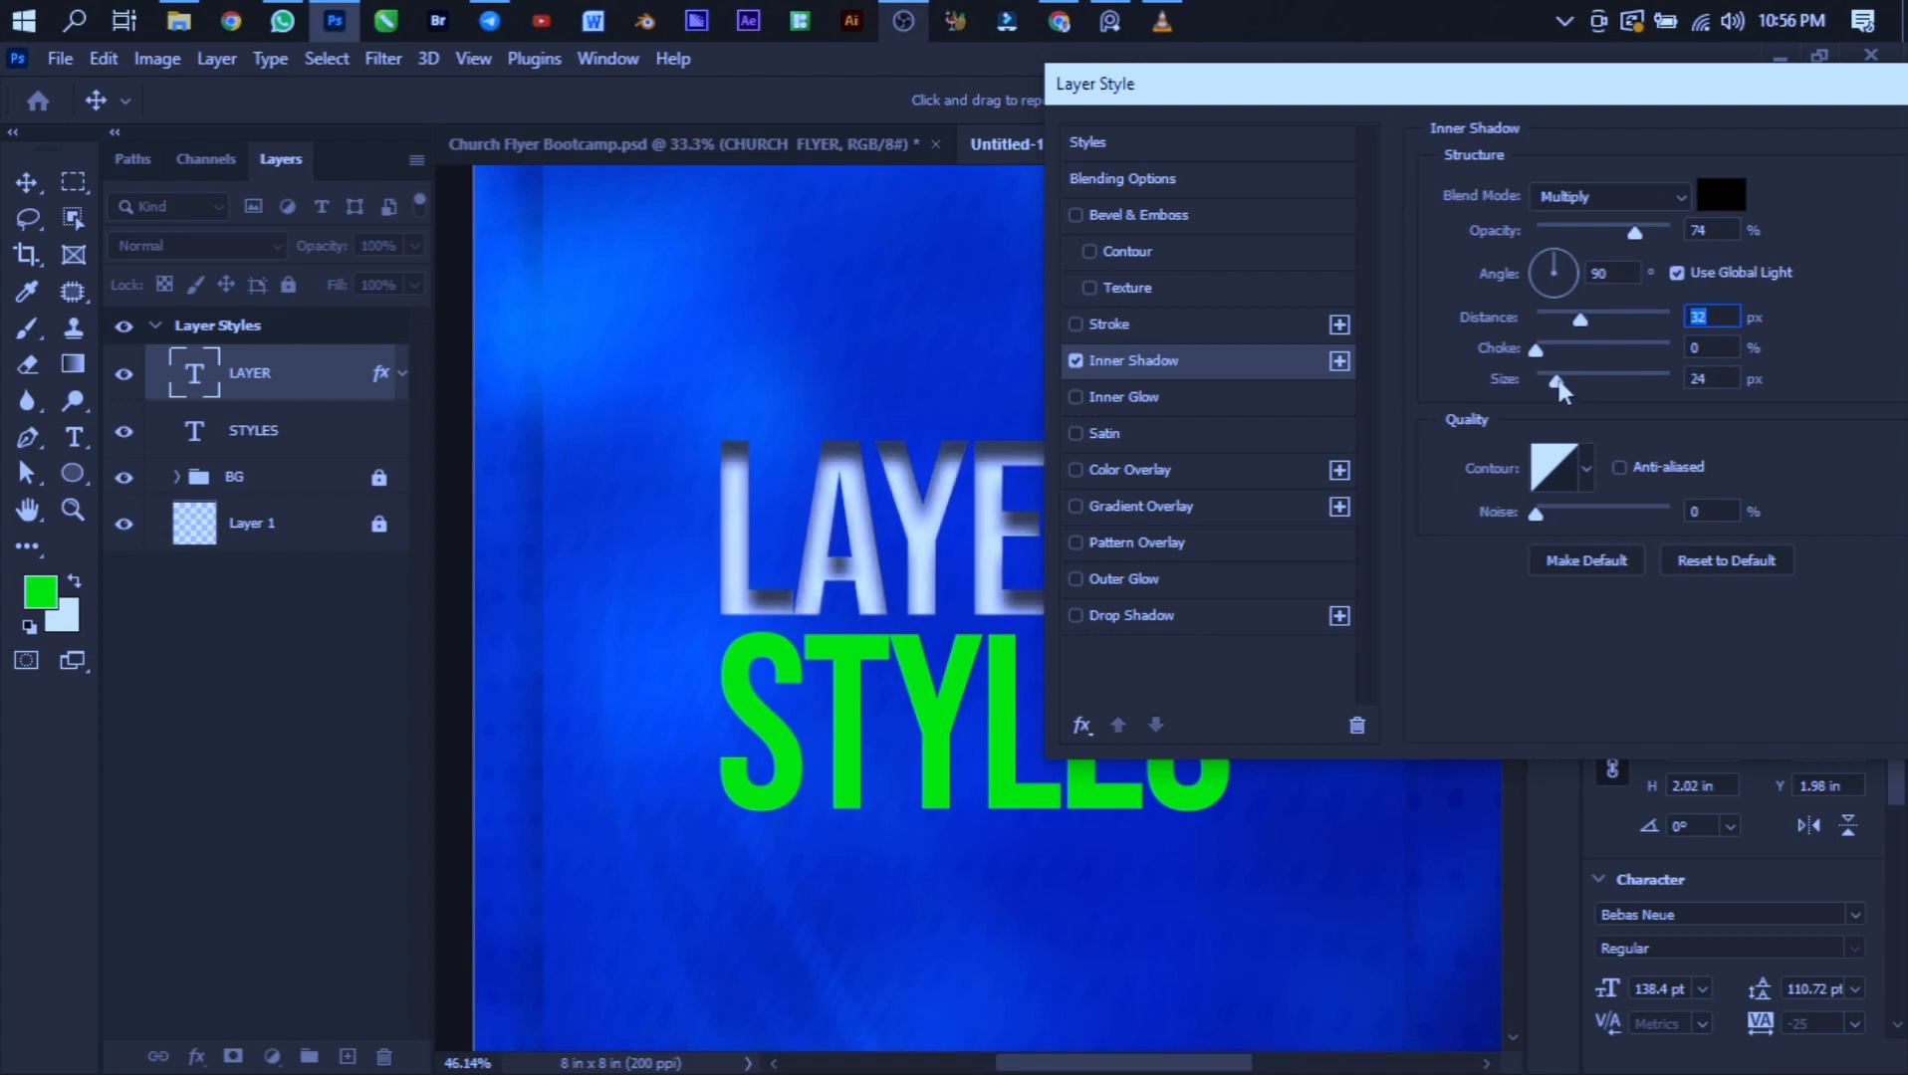
{"action": "left_click", "coordinate": [1560, 391]}
- Set the inner shadow's choke to 17% and opacity to 67%
{"action": "left_click_drag", "start_coordinate": [1538, 348], "coordinate": [1589, 348]}
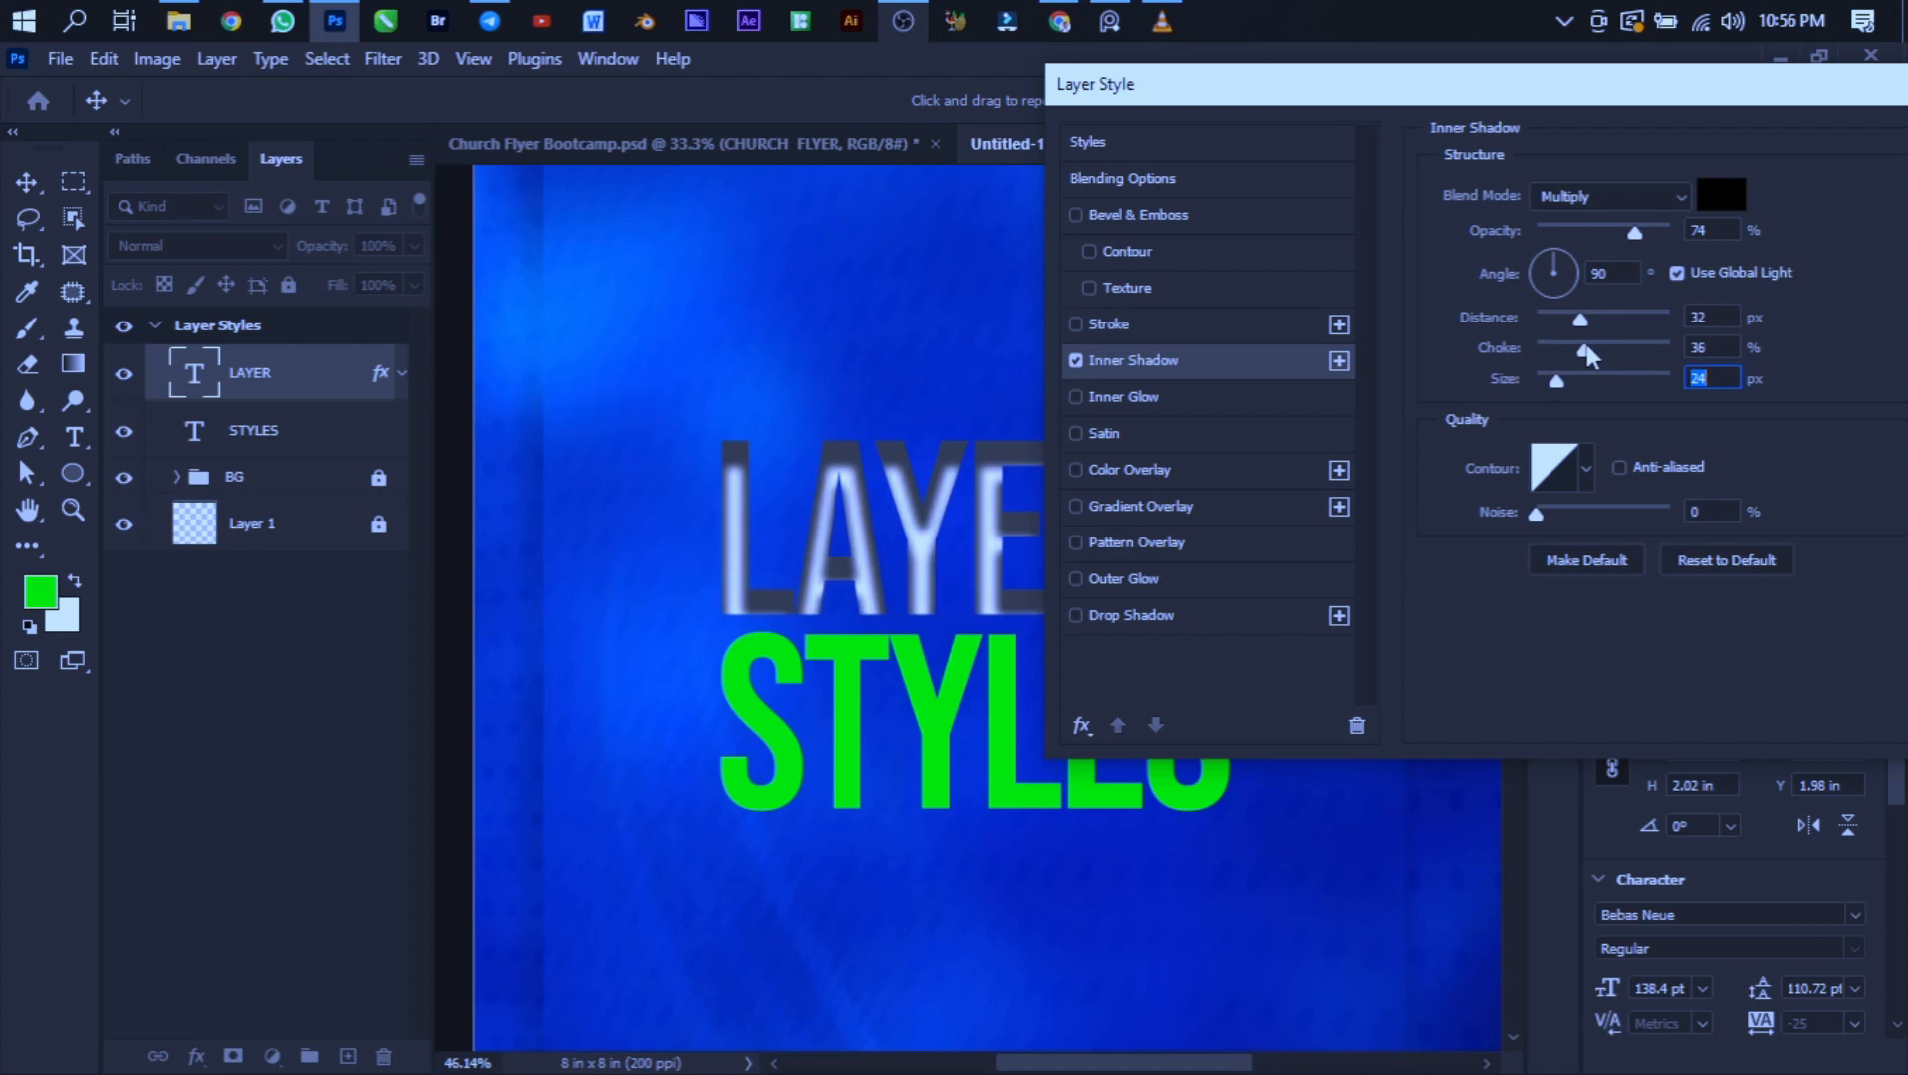
{"action": "left_click_drag", "start_coordinate": [1585, 346], "coordinate": [1558, 342]}
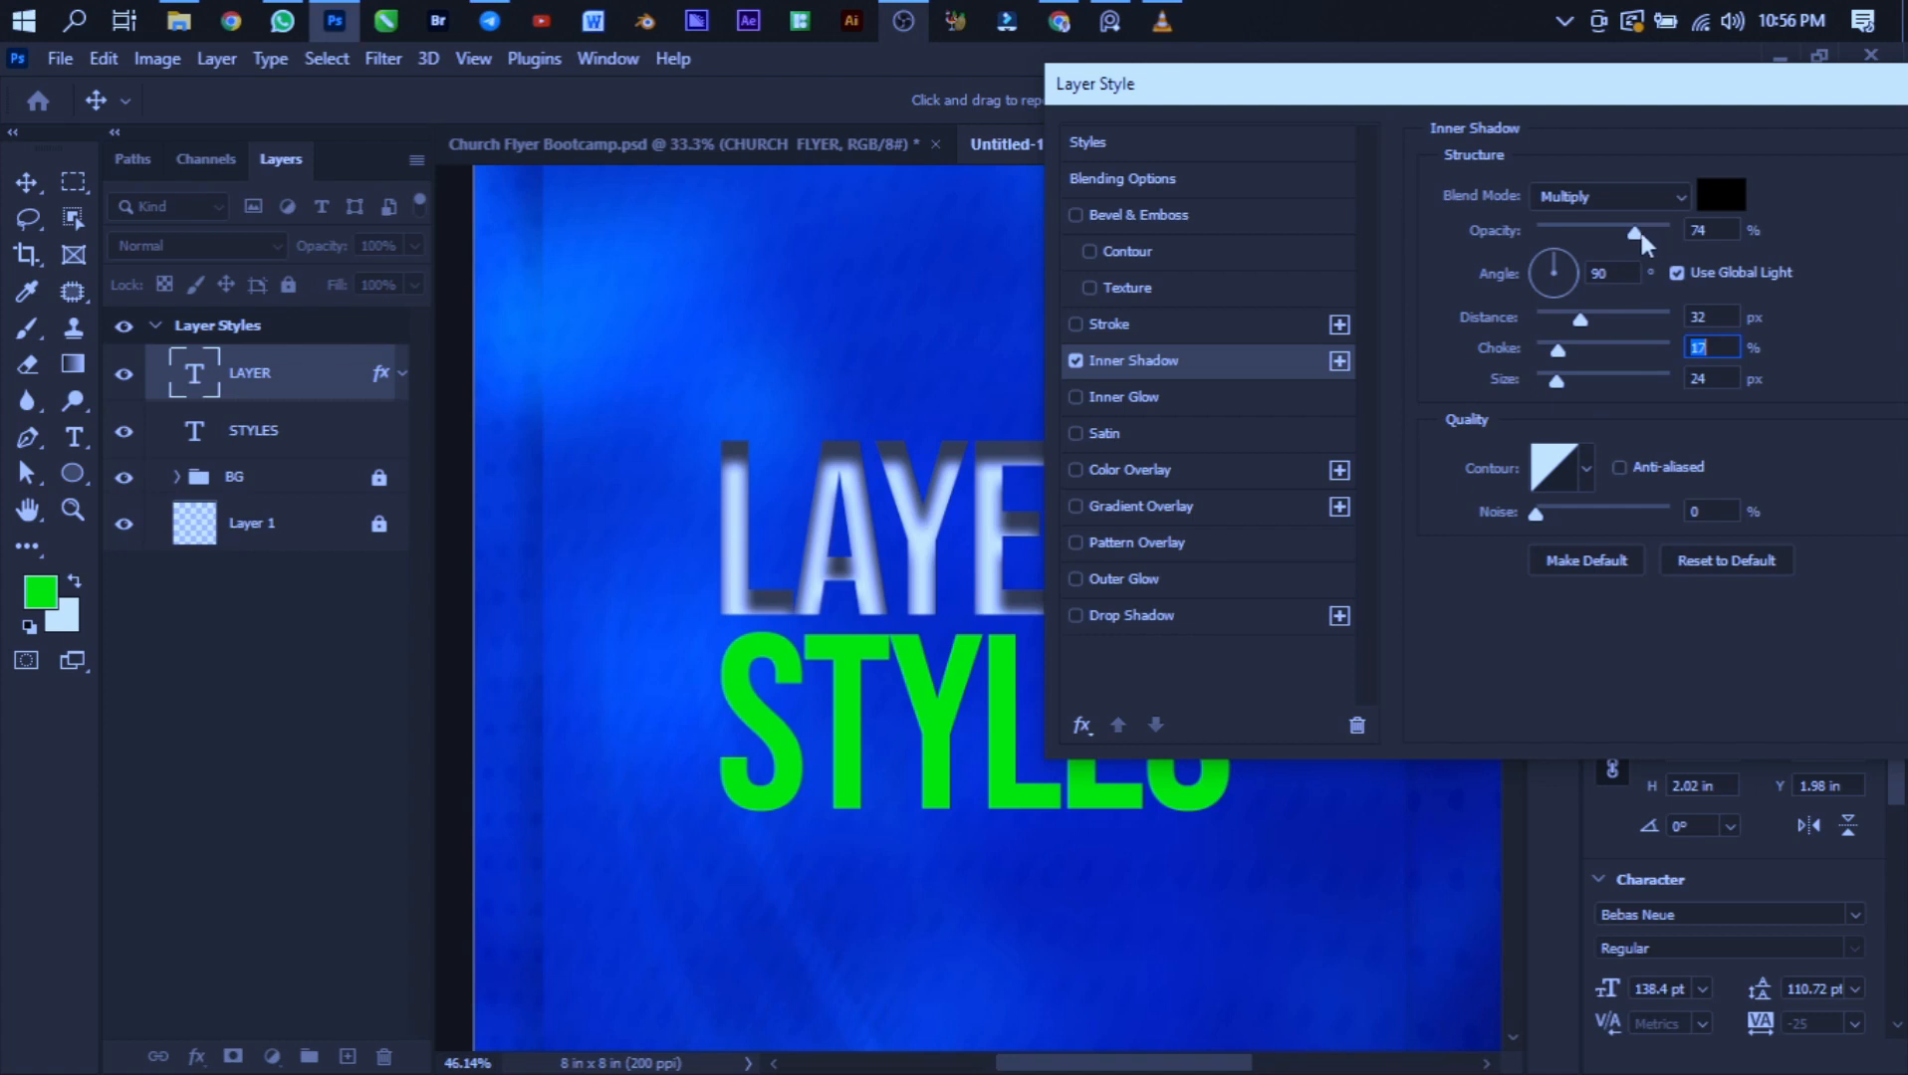
{"action": "mouse_move", "coordinate": [1641, 235]}
{"action": "left_mouse_down"}
{"action": "mouse_move", "coordinate": [1603, 235]}
{"action": "mouse_move", "coordinate": [1635, 243]}
{"action": "left_mouse_up"}
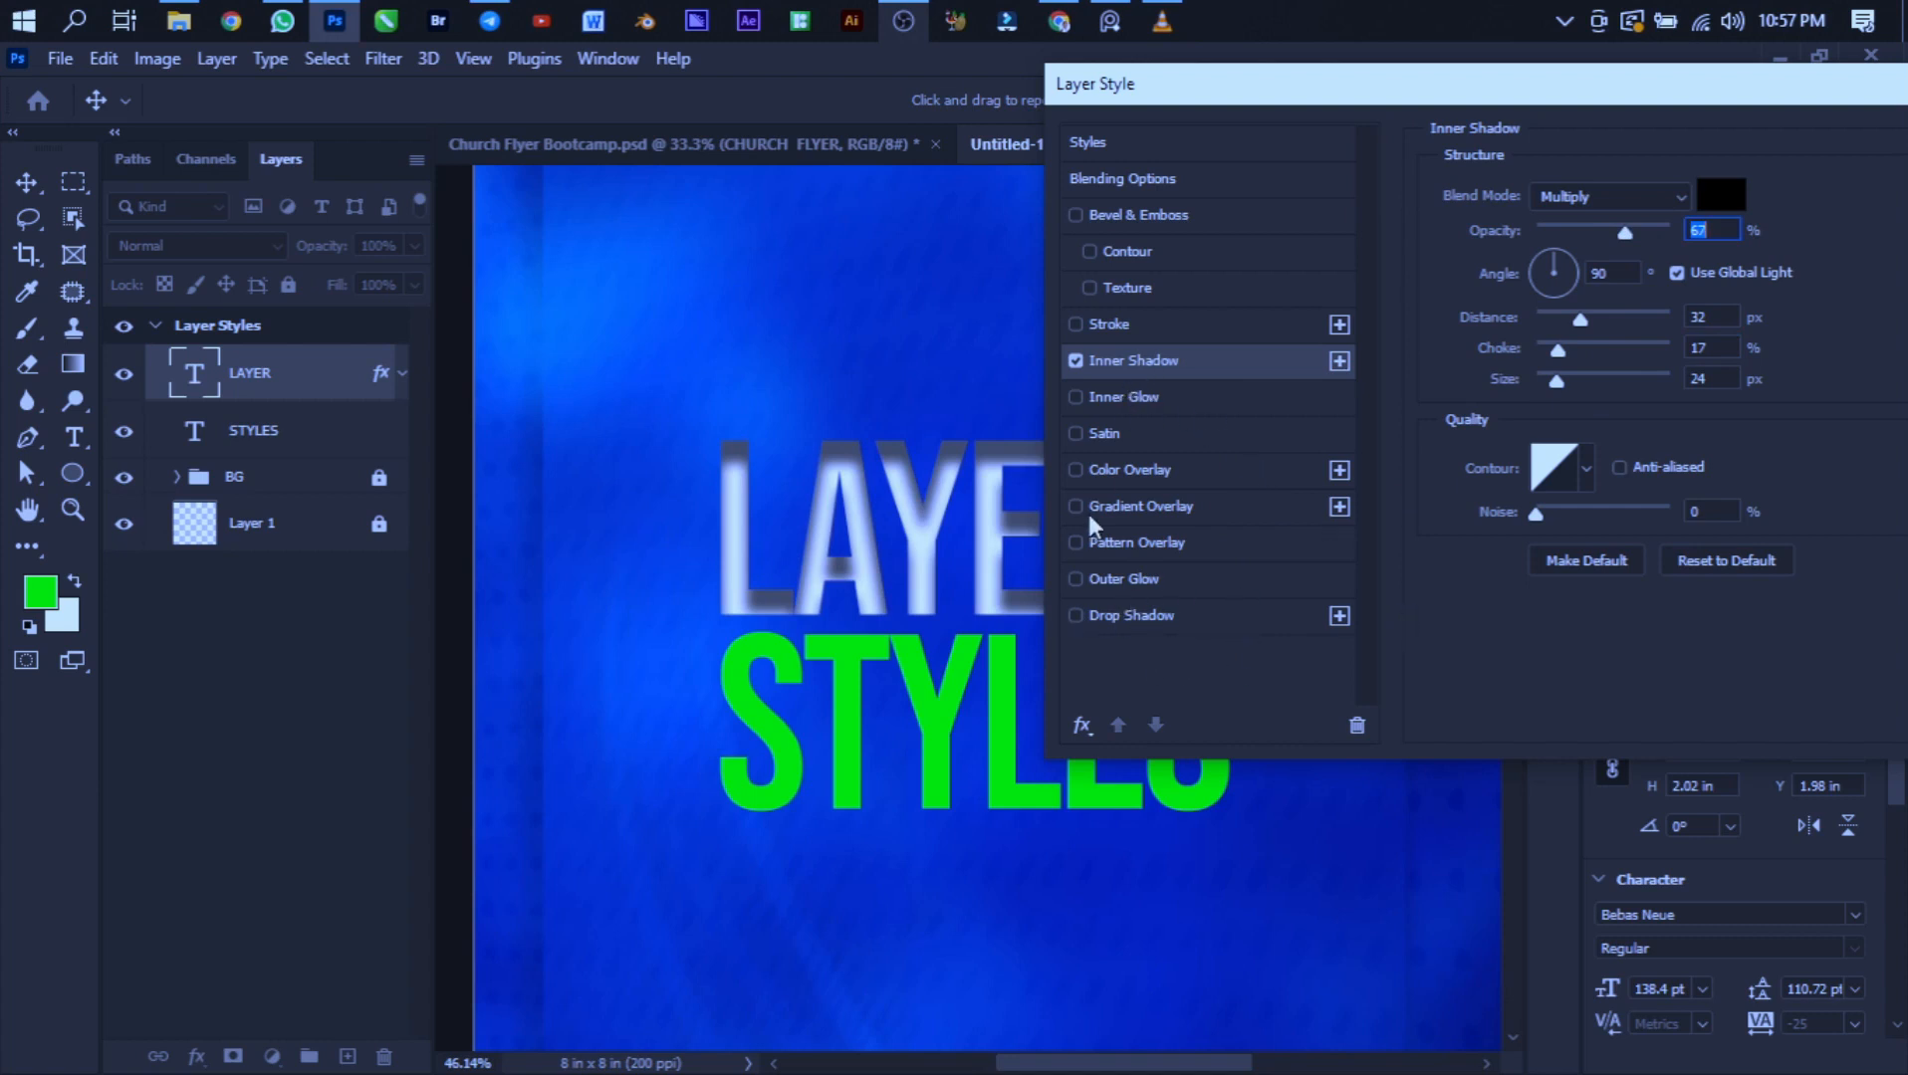
- Switch from Inner Shadow to Outer Glow and set the glow's opacity to 100%
{"action": "left_click", "coordinate": [1075, 361]}
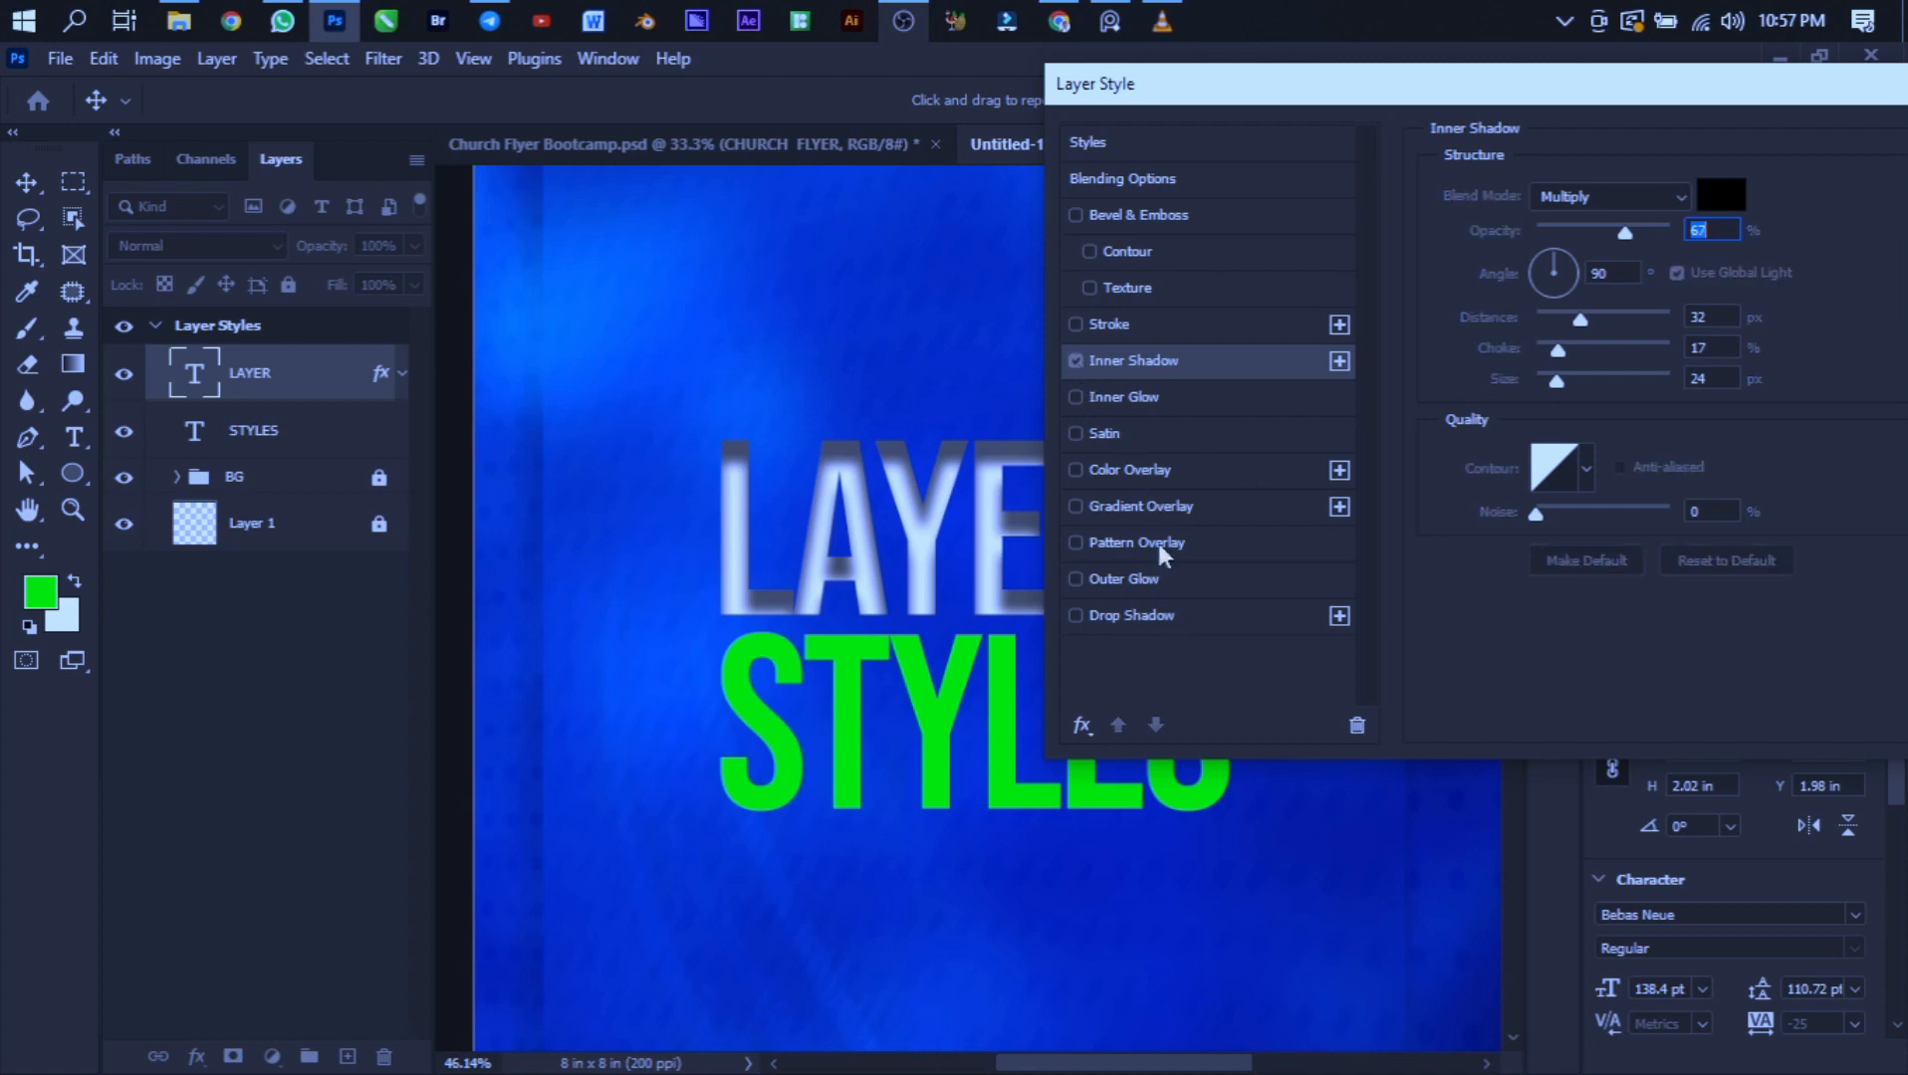
{"action": "left_click", "coordinate": [1145, 578]}
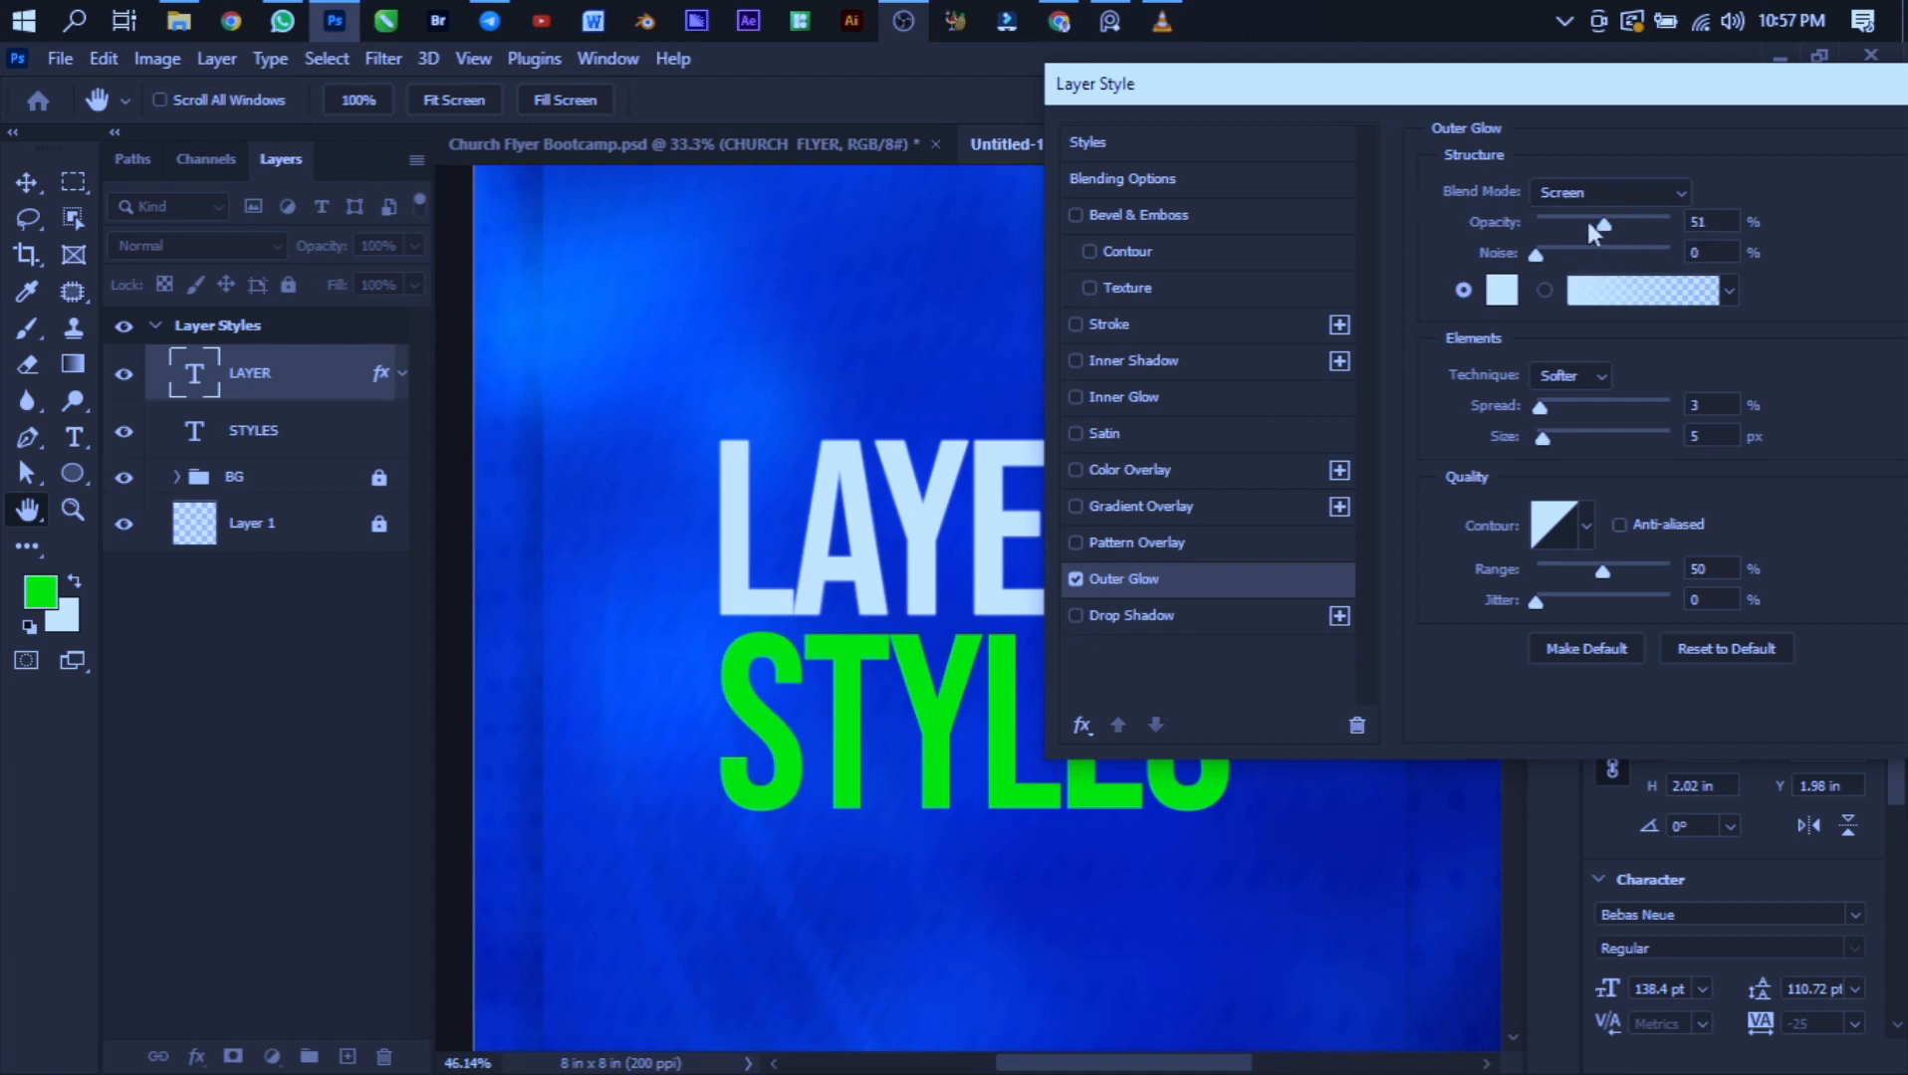
{"action": "left_click_drag", "start_coordinate": [1599, 224], "coordinate": [1669, 231]}
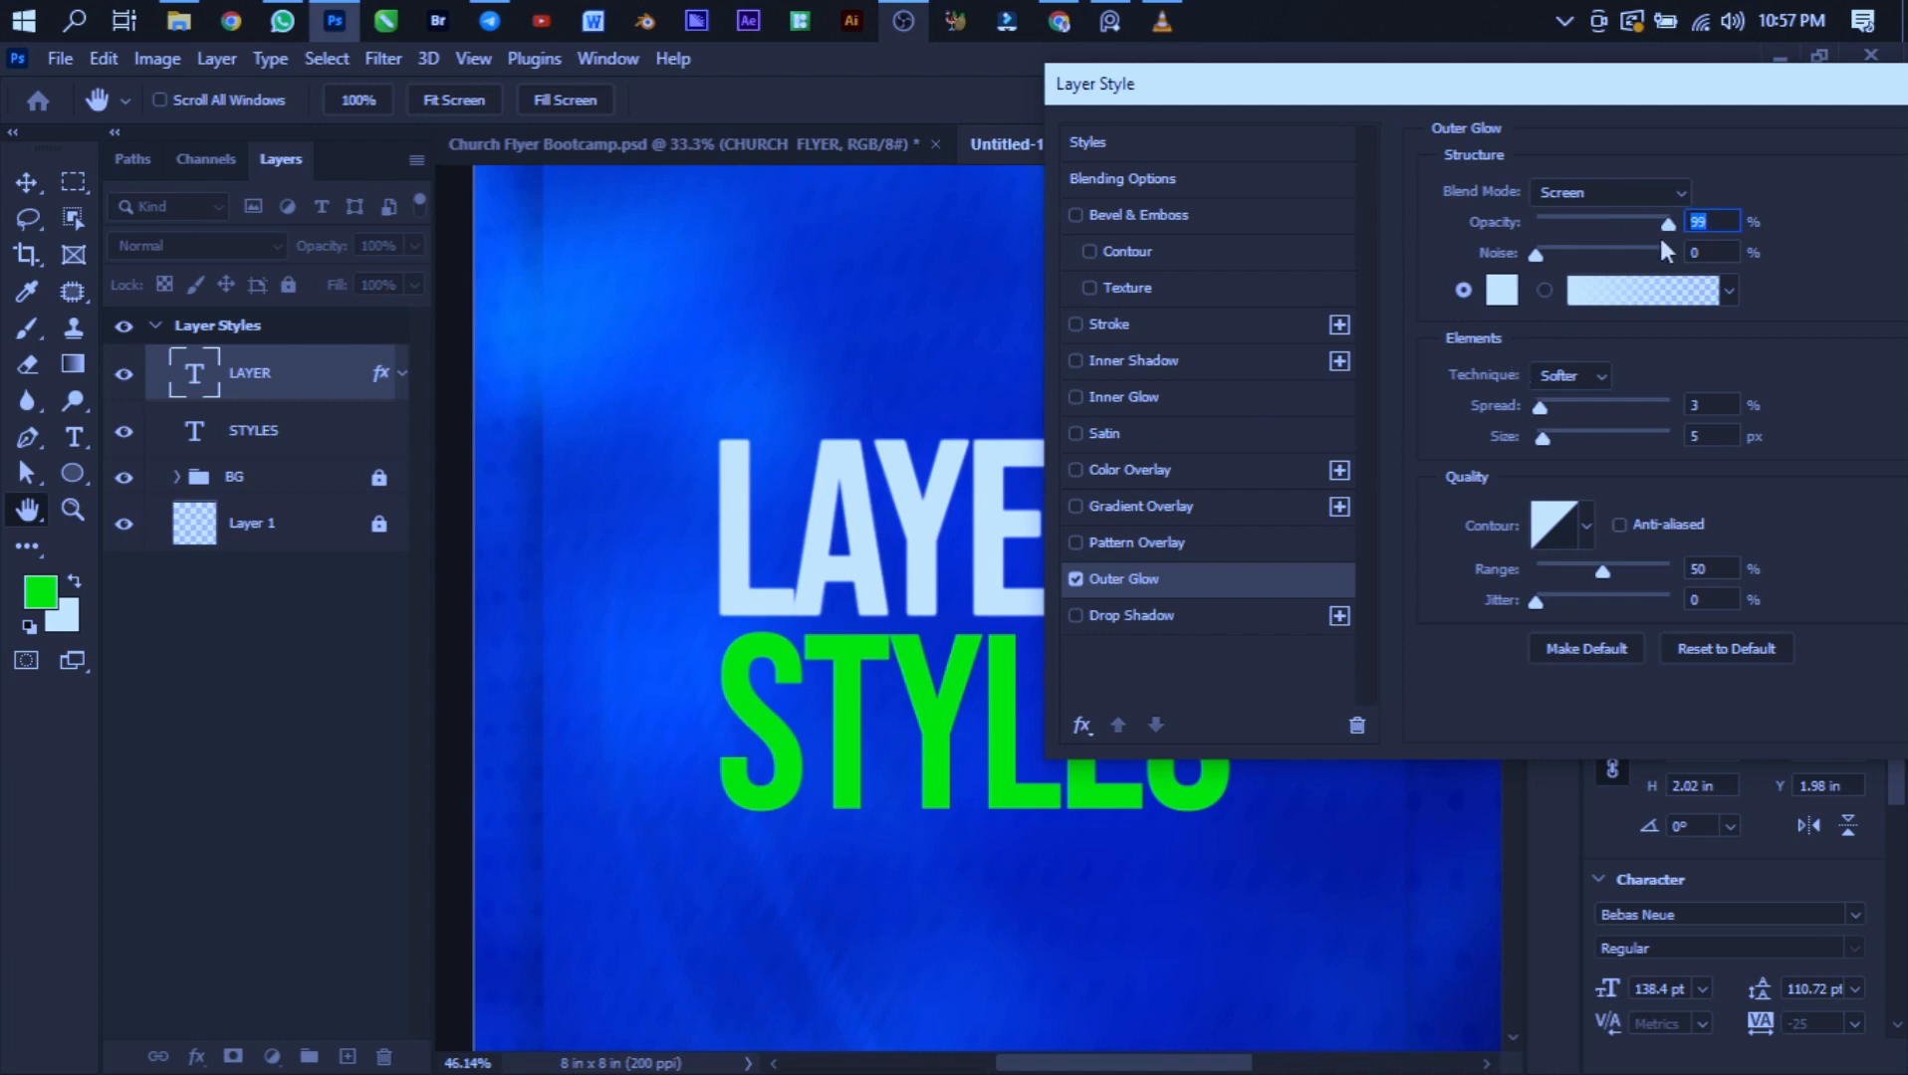
{"action": "left_click_drag", "start_coordinate": [1671, 219], "coordinate": [1468, 200]}
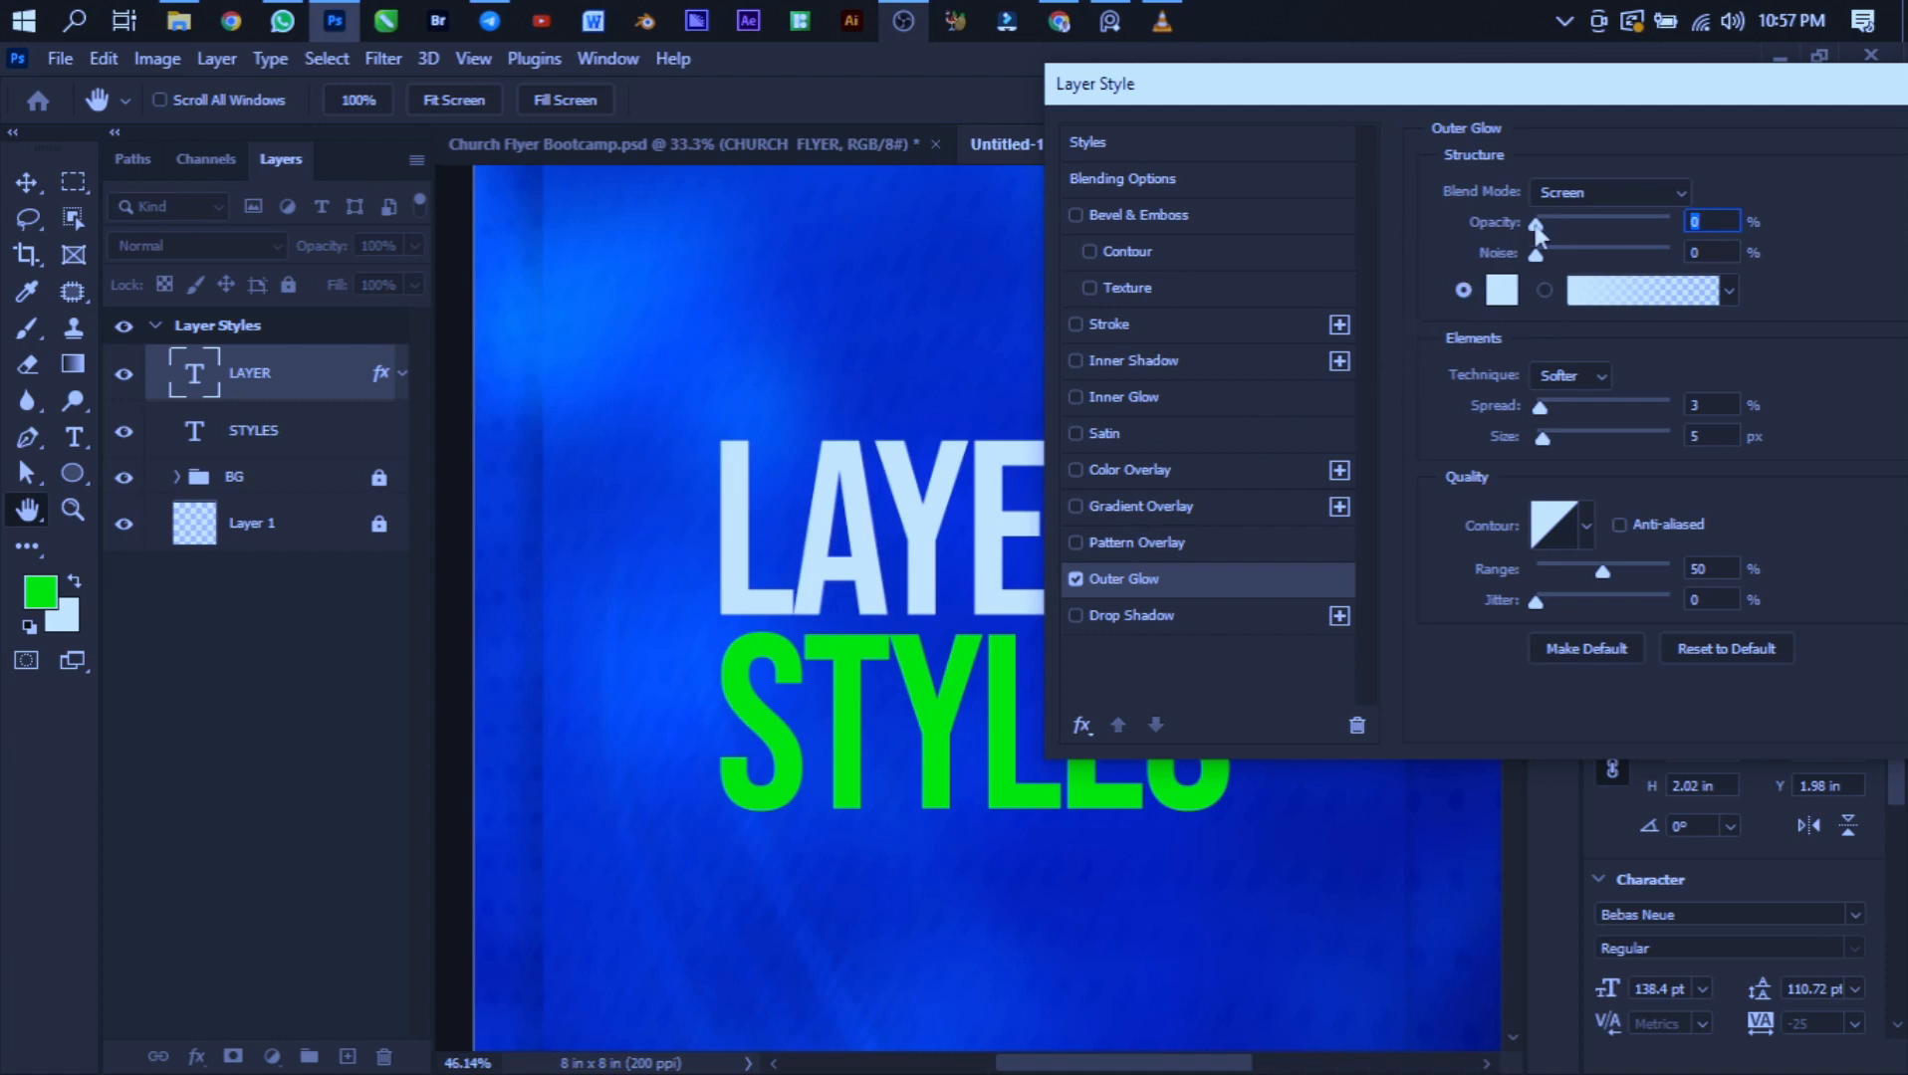
{"action": "left_click_drag", "start_coordinate": [1541, 221], "coordinate": [1756, 228]}
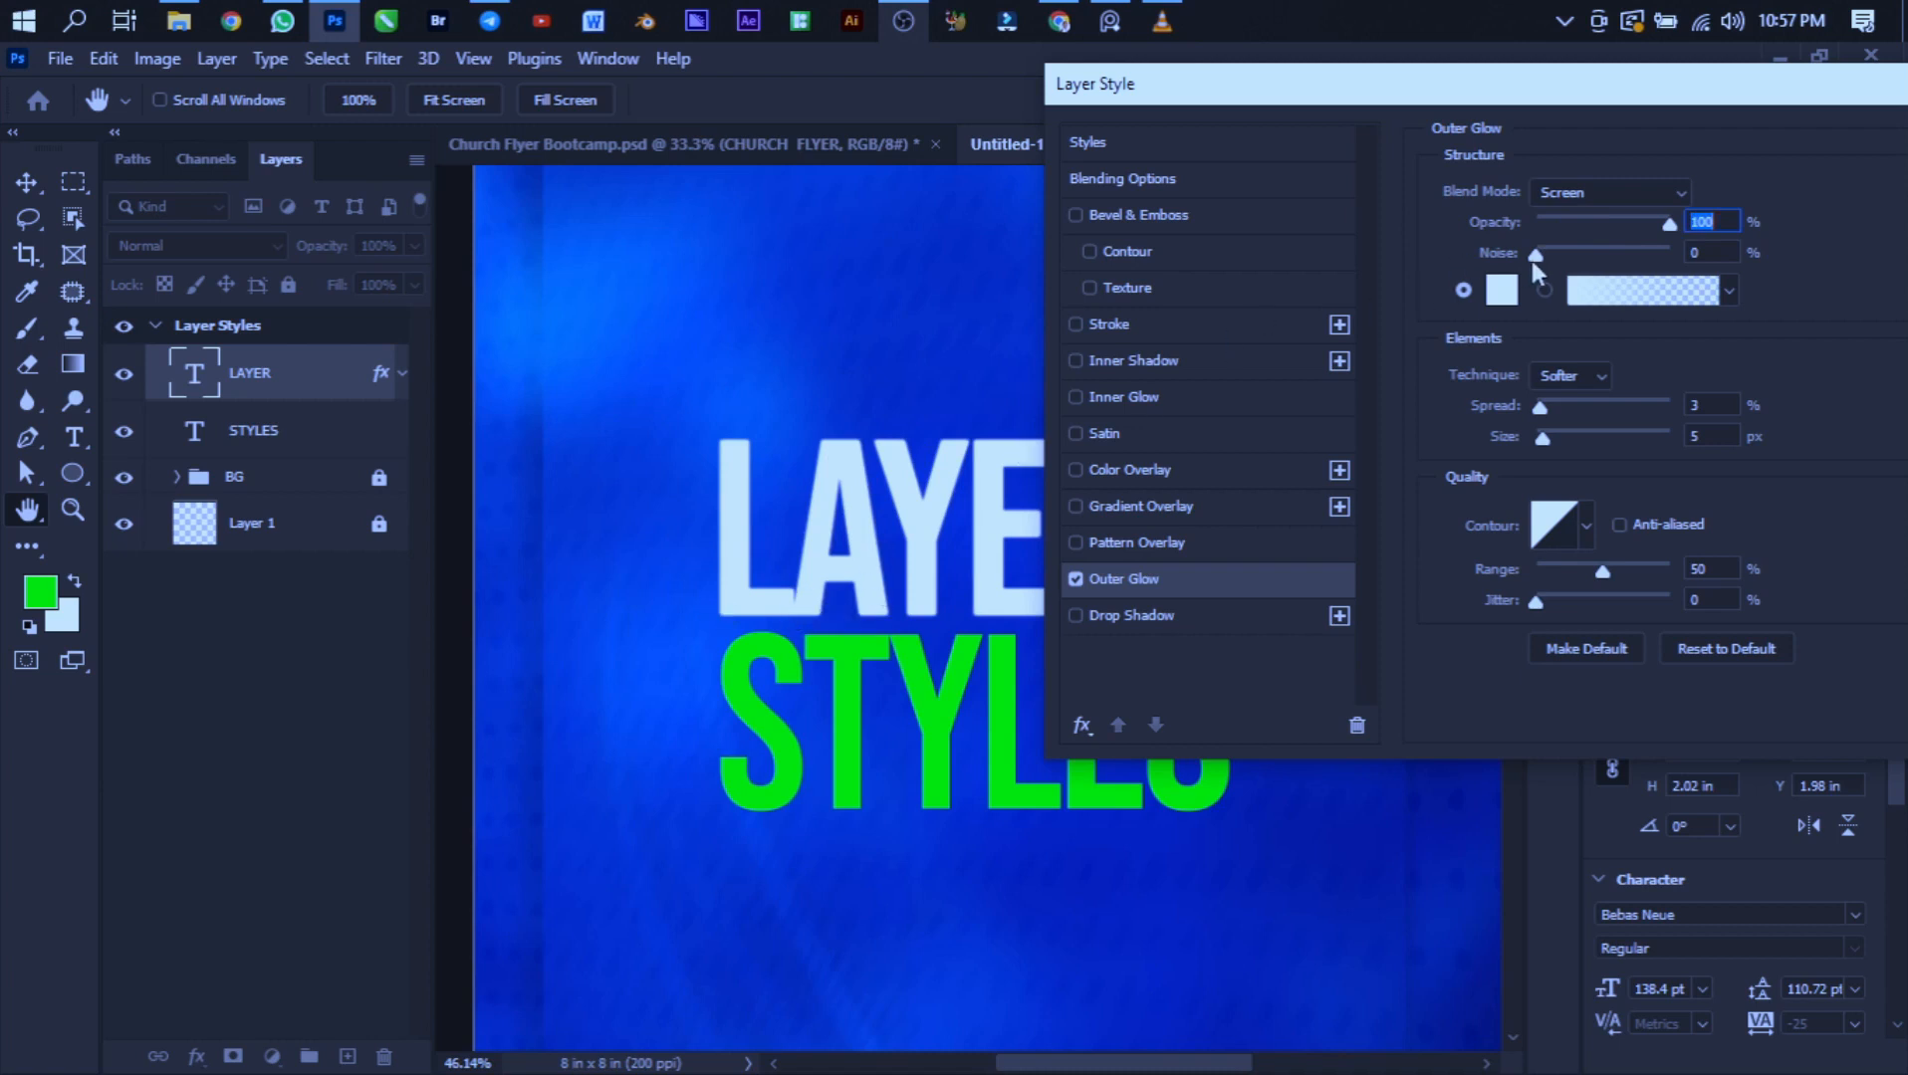
- Set the outer glow's noise to 5% and its technique to Precise
{"action": "left_click_drag", "start_coordinate": [1551, 254], "coordinate": [1587, 255]}
{"action": "left_click_drag", "start_coordinate": [1587, 259], "coordinate": [1543, 257]}
{"action": "left_click", "coordinate": [1569, 378]}
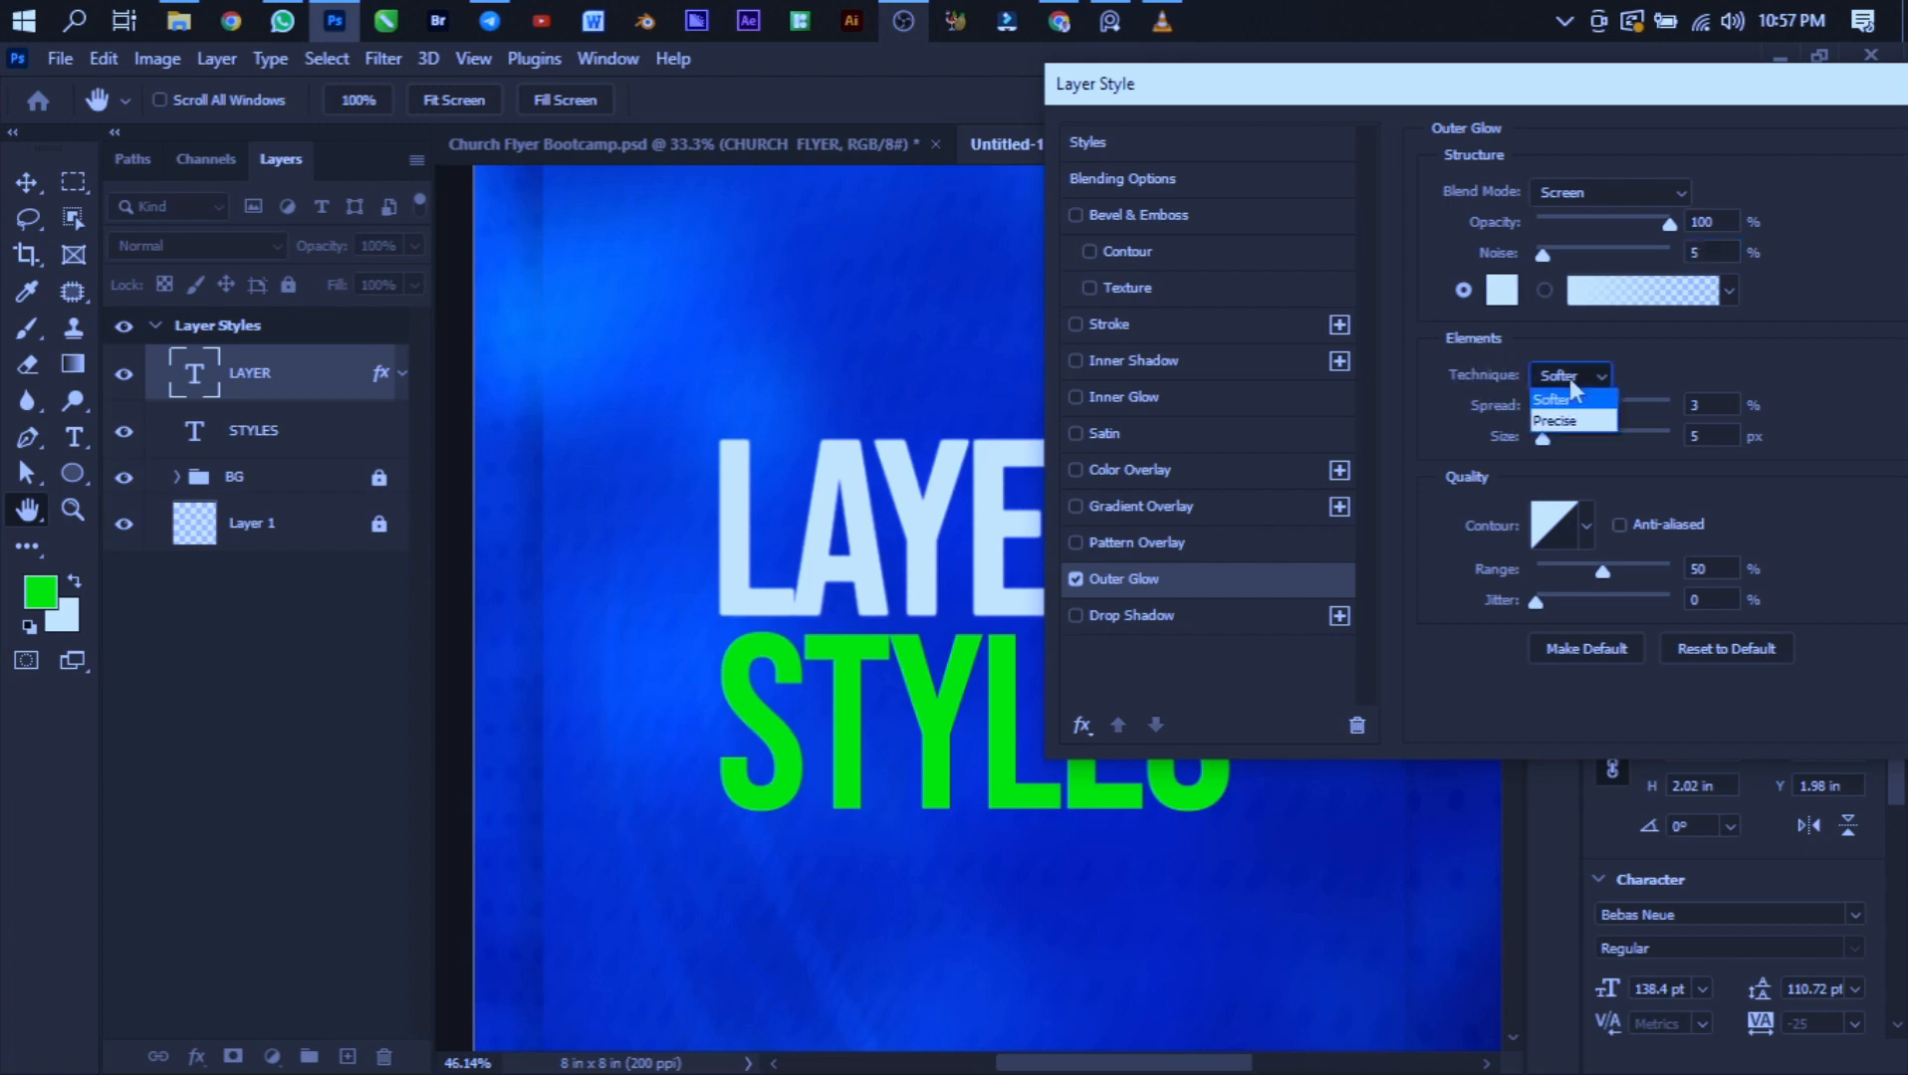
{"action": "left_click", "coordinate": [1545, 413]}
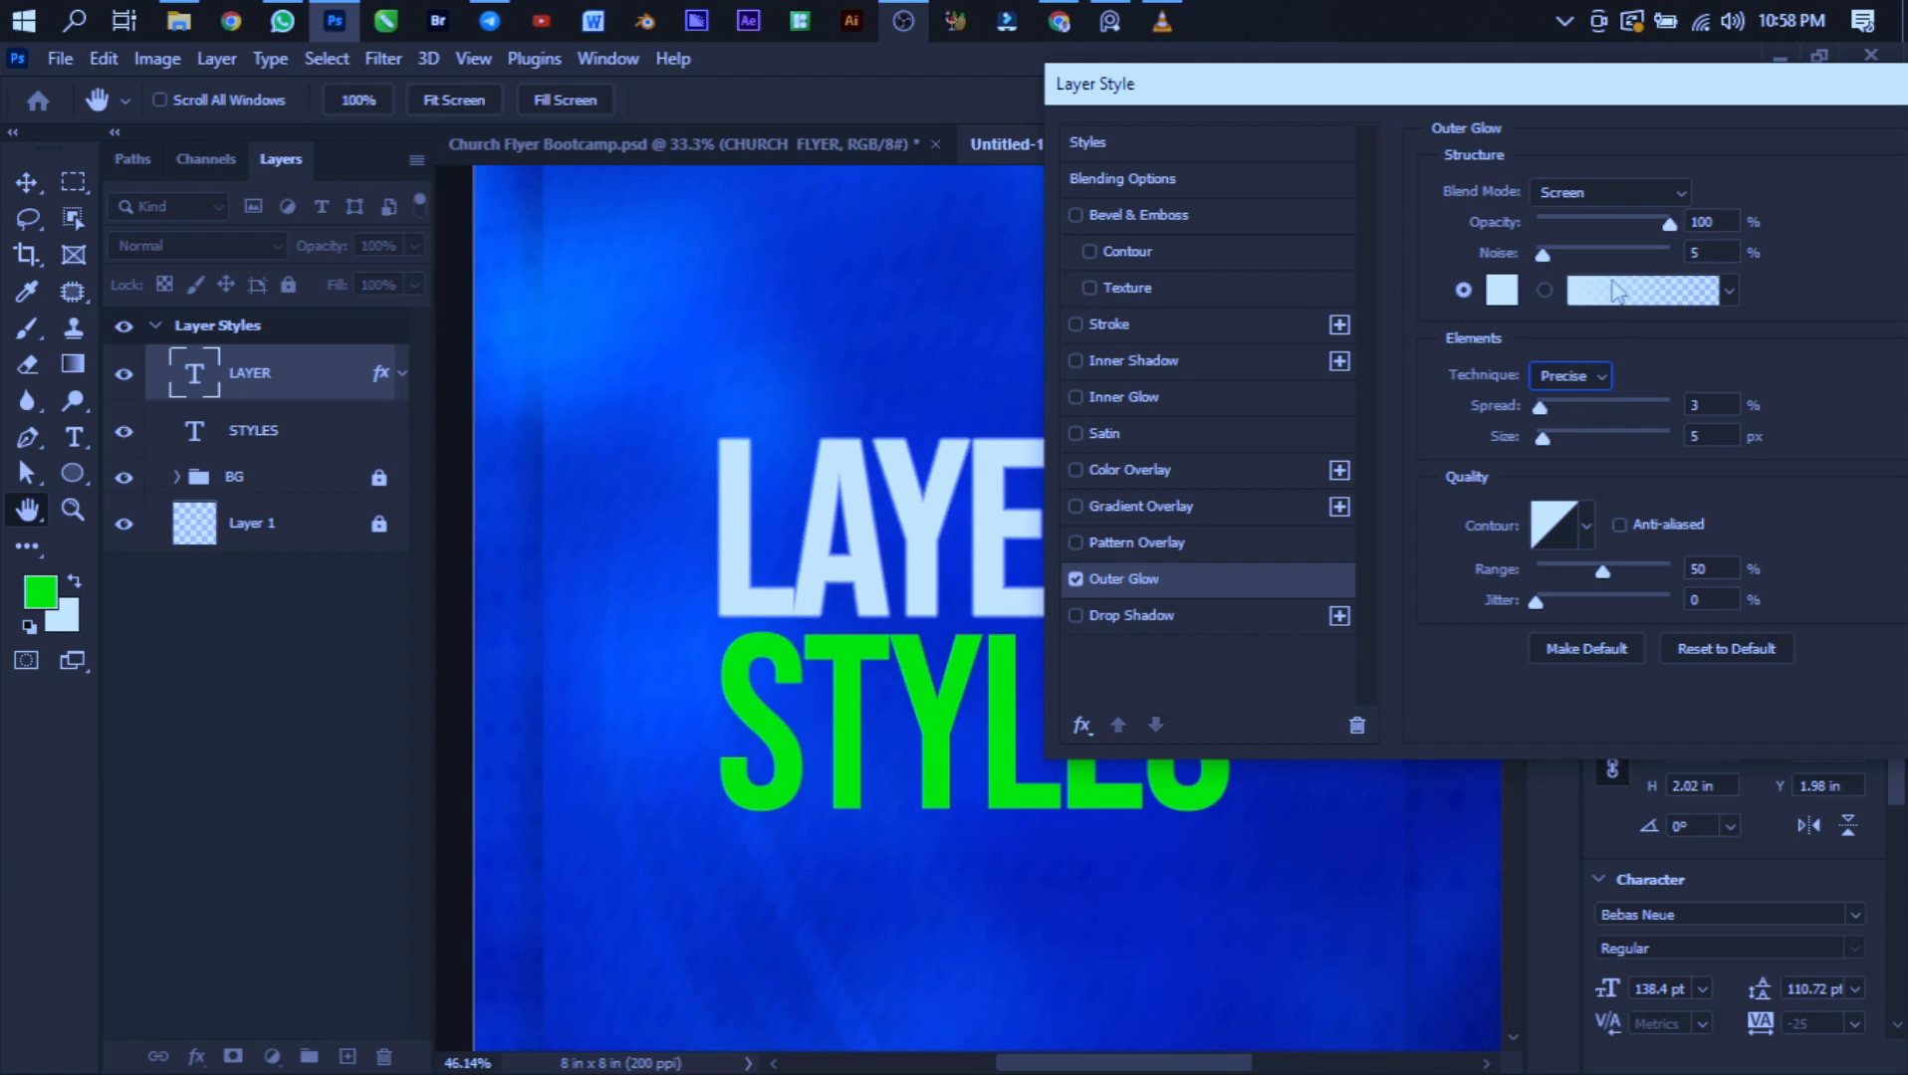
- Set the outer glow's spread to 59%, size to 29 px, noise to 0% and opacity to 19%
{"action": "left_click_drag", "start_coordinate": [1543, 256], "coordinate": [1578, 255]}
{"action": "left_click_drag", "start_coordinate": [1539, 408], "coordinate": [1615, 425]}
{"action": "left_click_drag", "start_coordinate": [1575, 261], "coordinate": [1493, 256]}
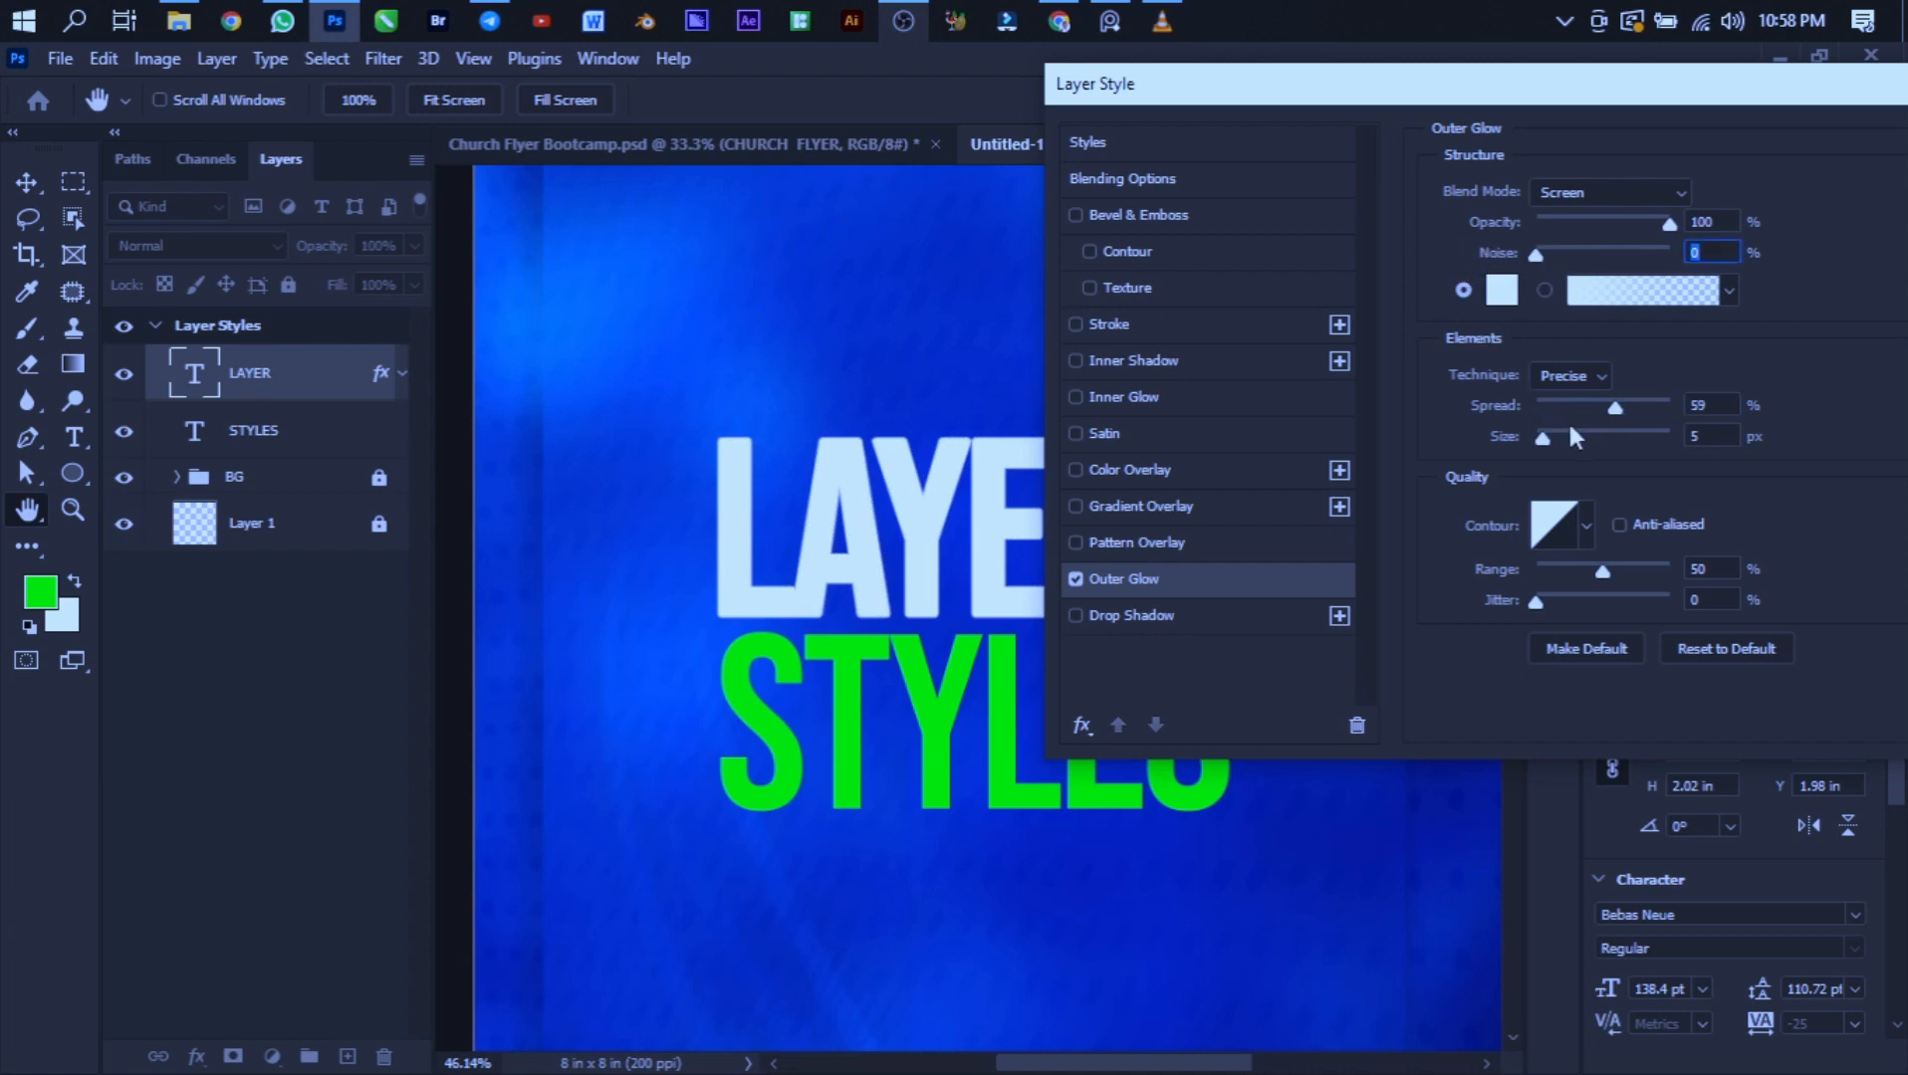
{"action": "left_click_drag", "start_coordinate": [1545, 435], "coordinate": [1576, 428]}
{"action": "left_click_drag", "start_coordinate": [1656, 227], "coordinate": [1562, 223]}
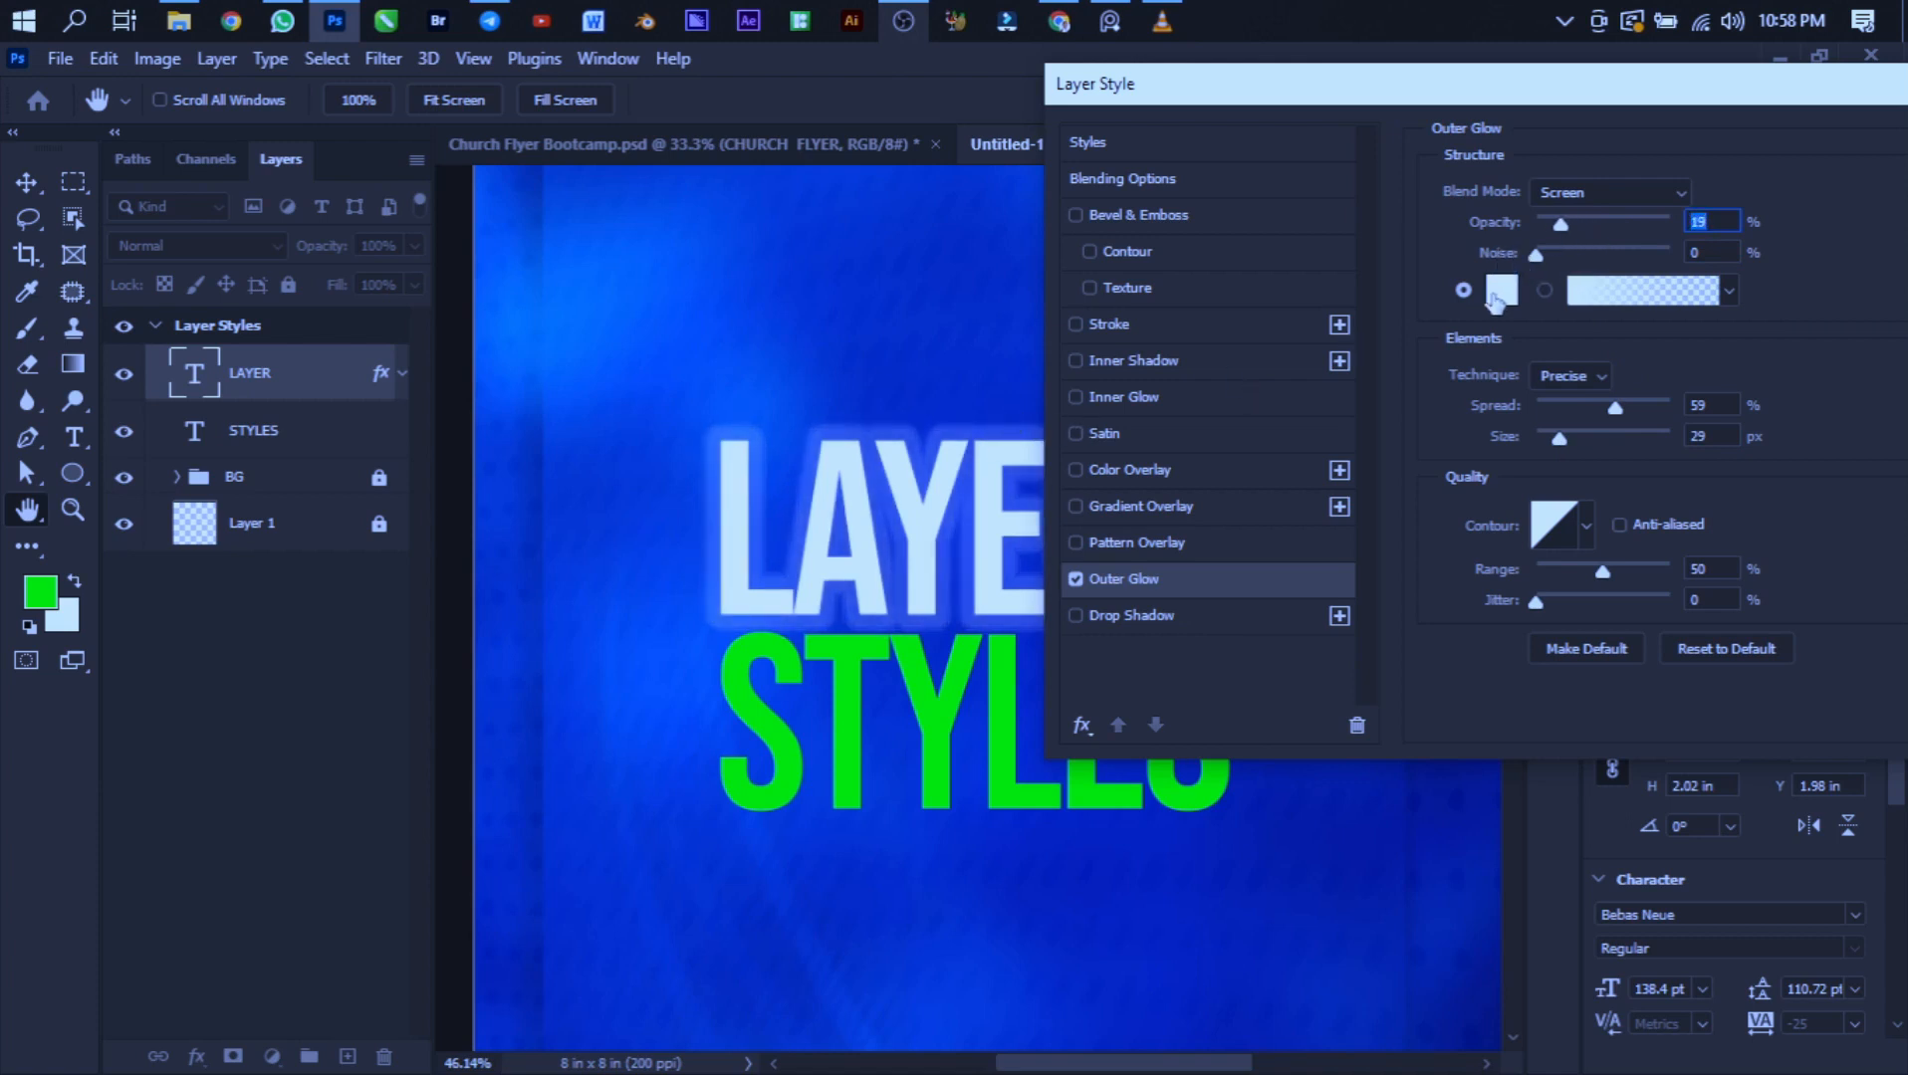
- Set the outer glow color to green 00ff00 by sampling the STYLES text
{"action": "left_click", "coordinate": [1503, 291]}
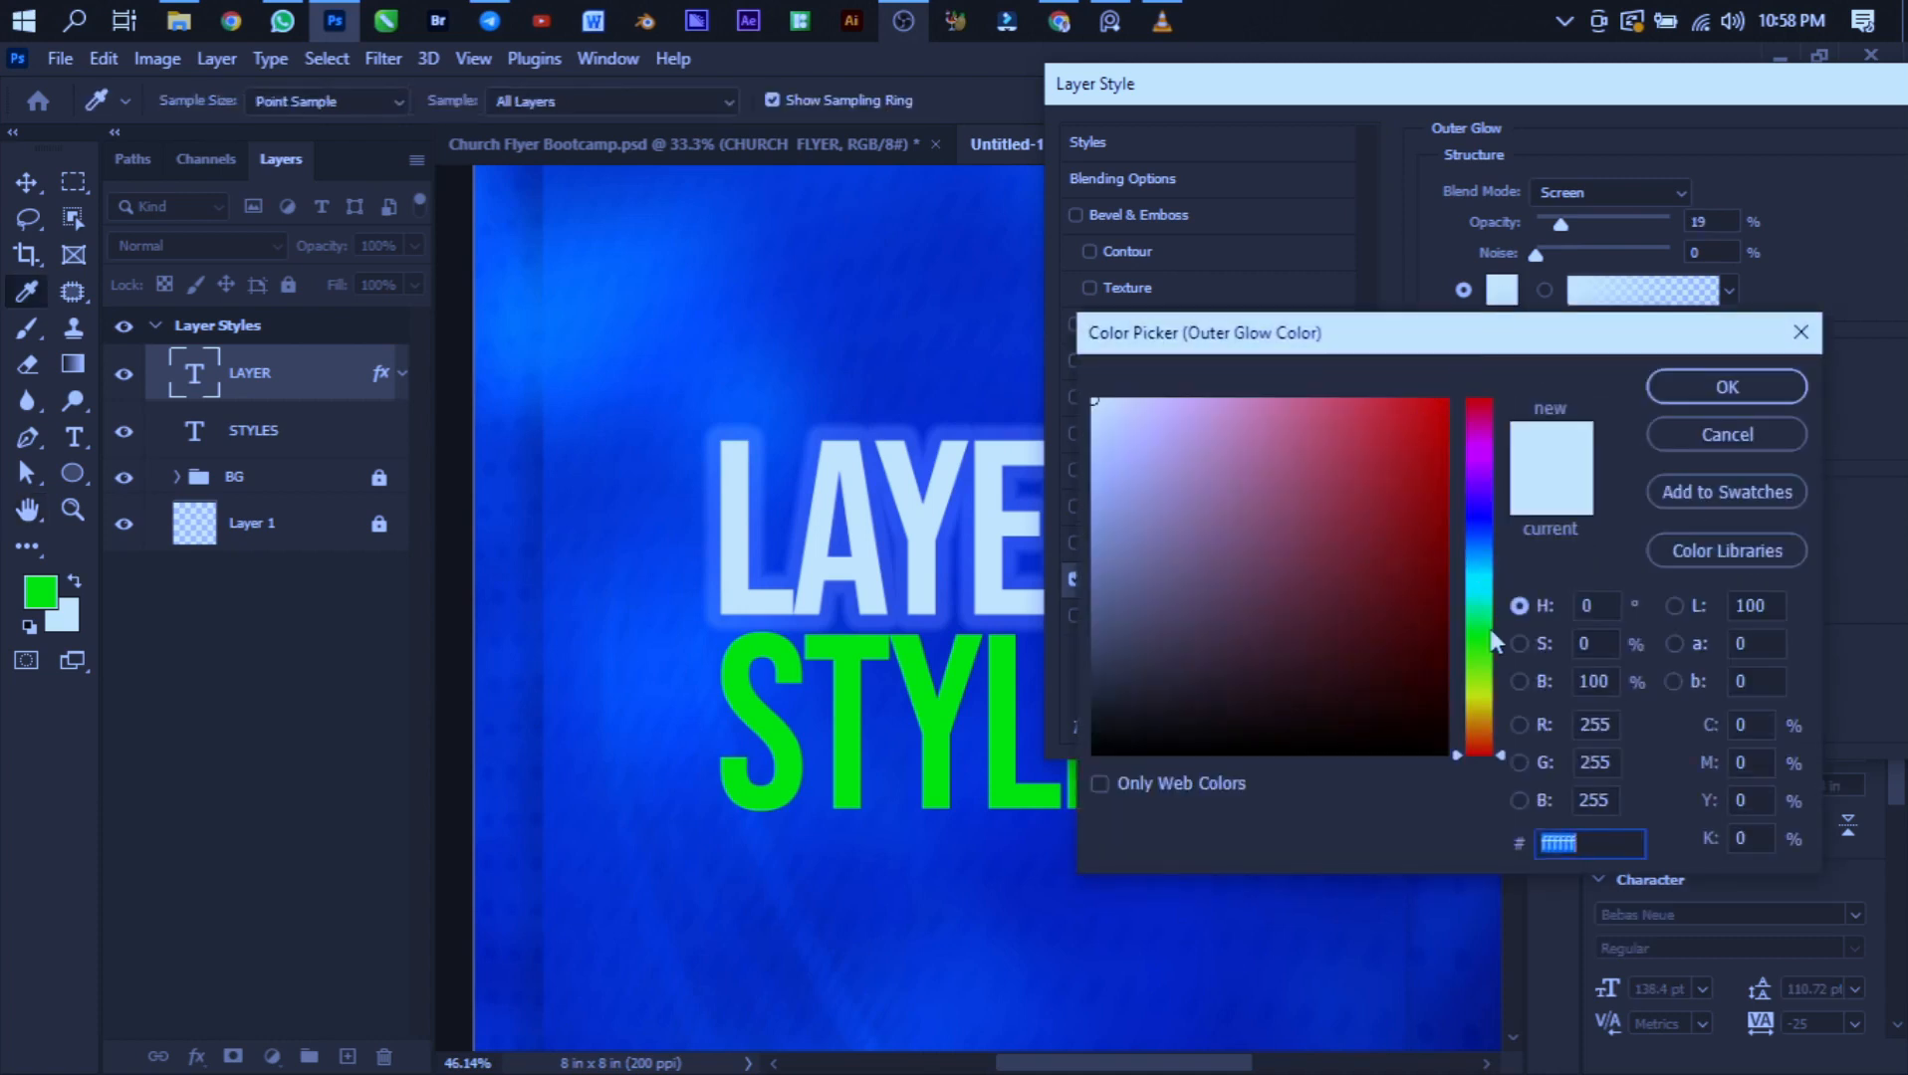
{"action": "mouse_move", "coordinate": [1480, 666]}
{"action": "left_mouse_down"}
{"action": "mouse_move", "coordinate": [1475, 694]}
{"action": "mouse_move", "coordinate": [1477, 663]}
{"action": "left_mouse_up"}
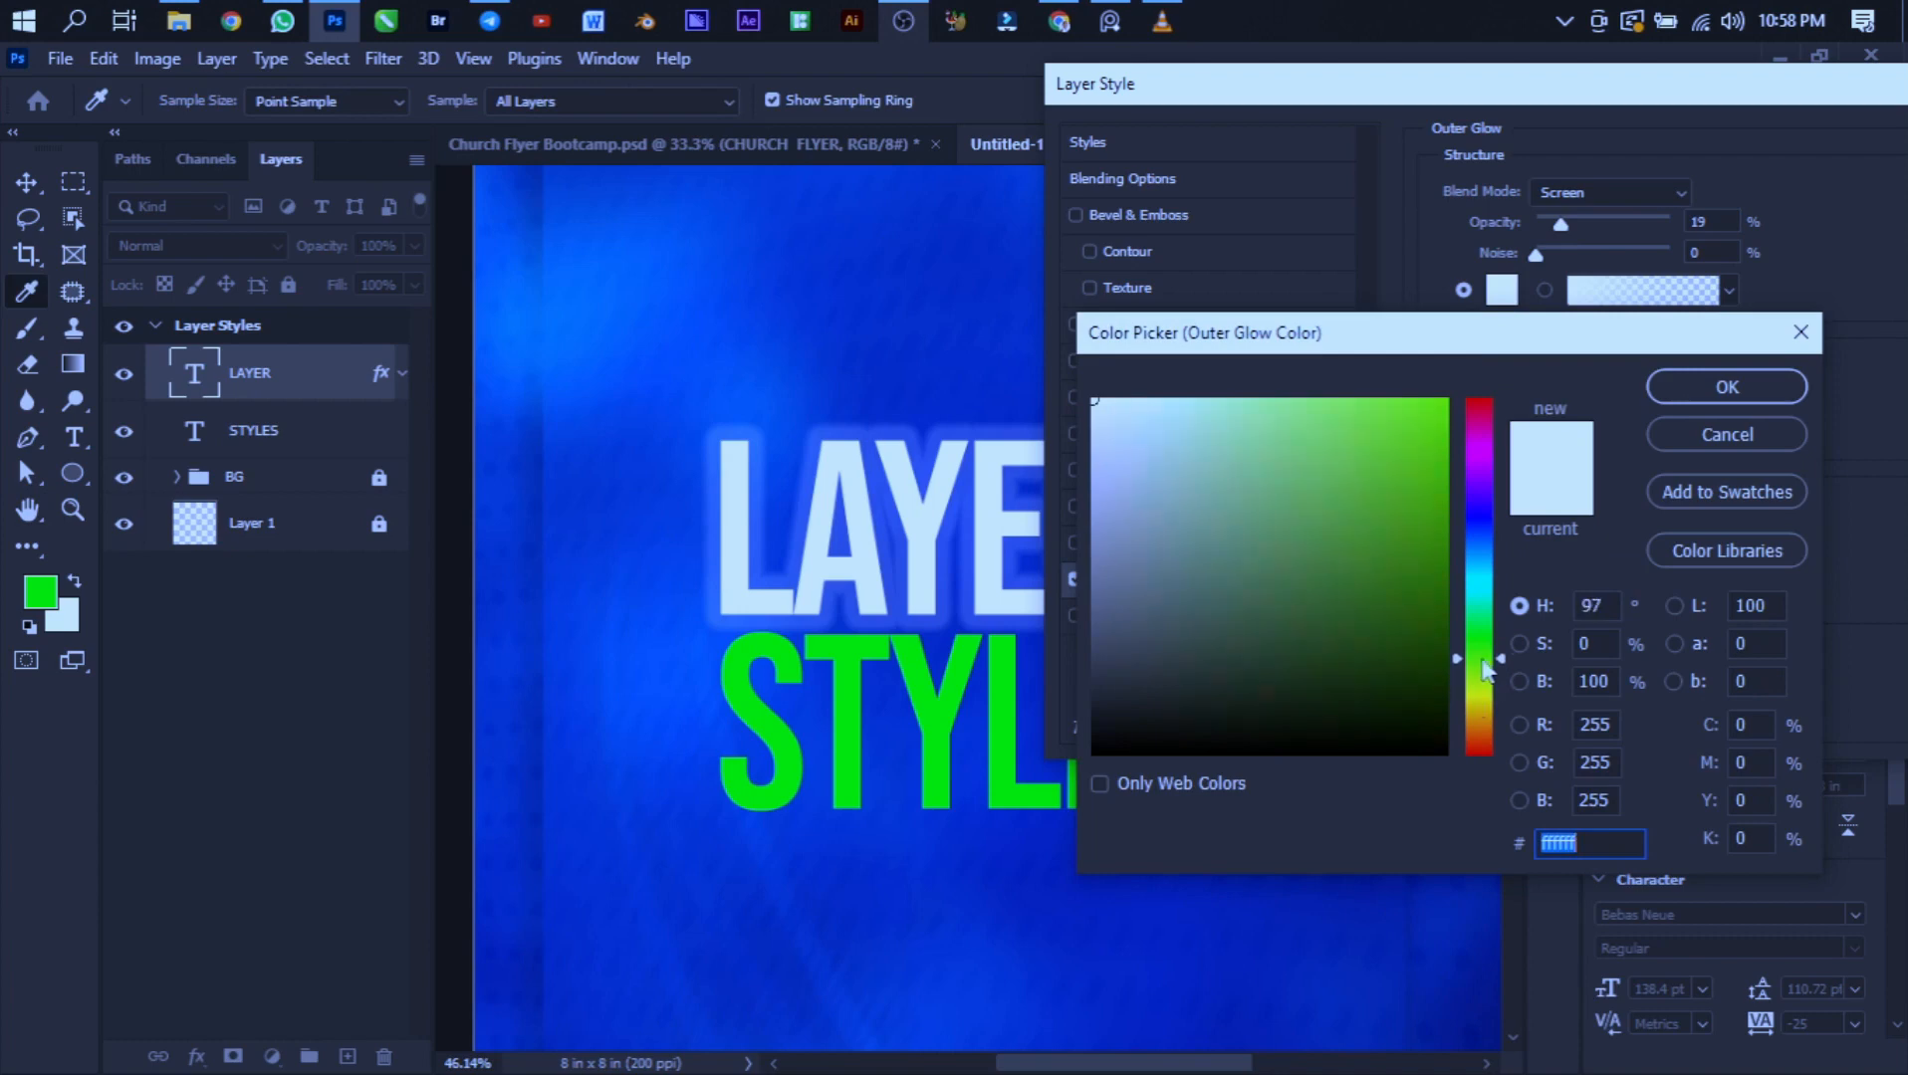
{"action": "left_click", "coordinate": [933, 714]}
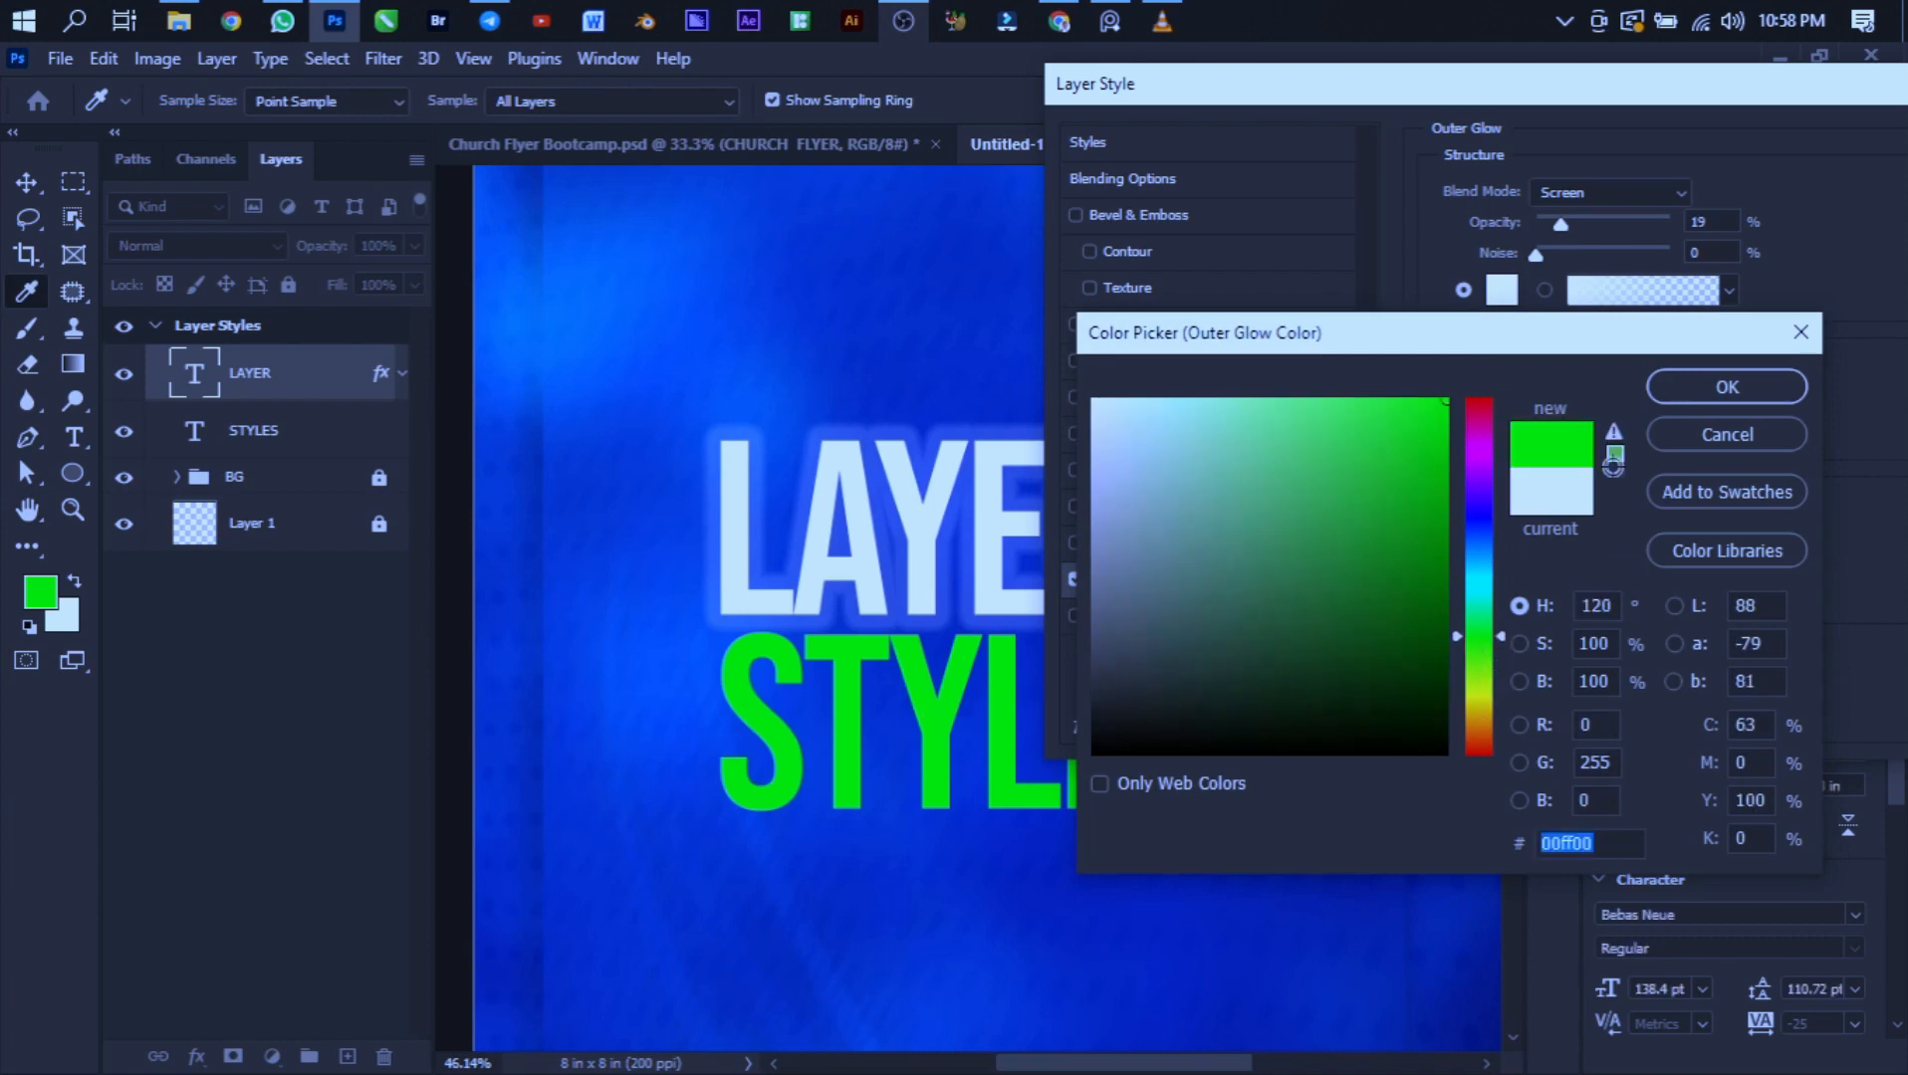
{"action": "left_click", "coordinate": [1732, 382]}
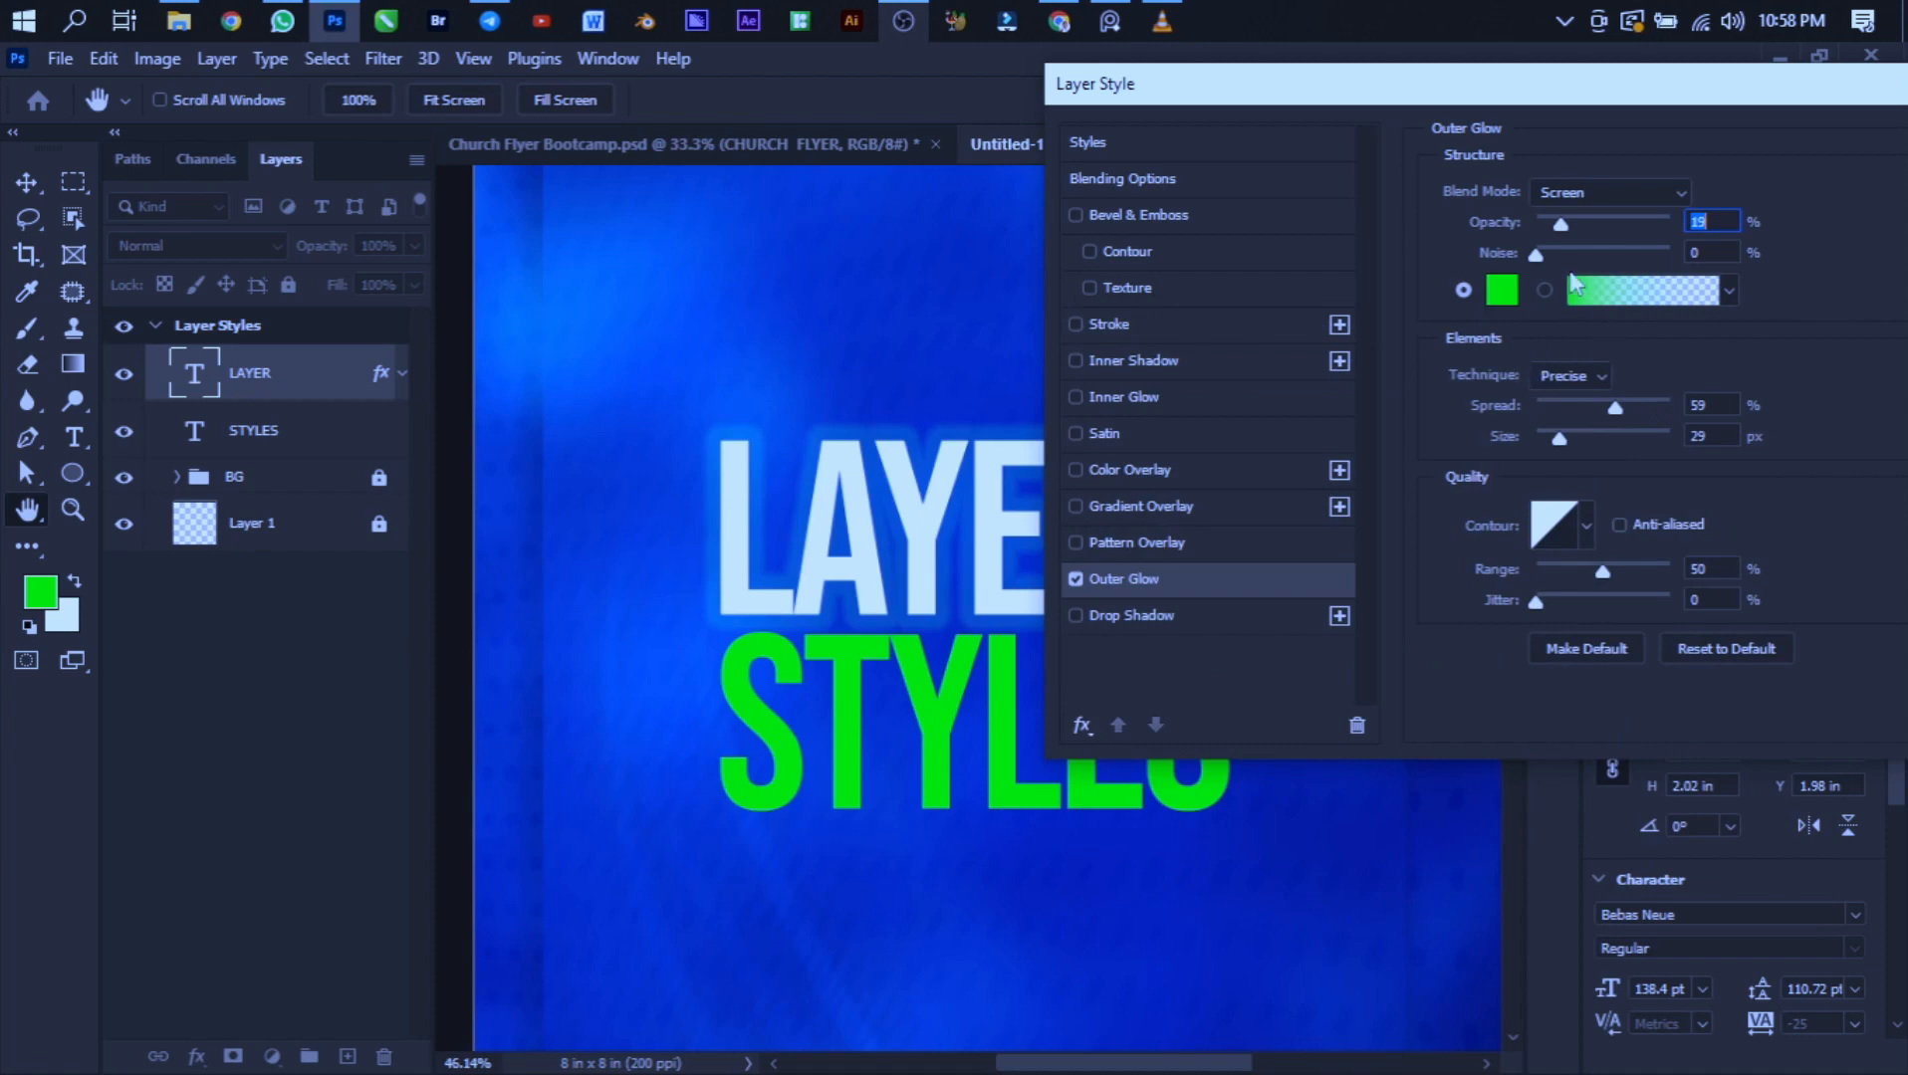
- Set the outer glow's opacity to 39% and size to 79 px
{"action": "left_click_drag", "start_coordinate": [1560, 227], "coordinate": [1594, 226]}
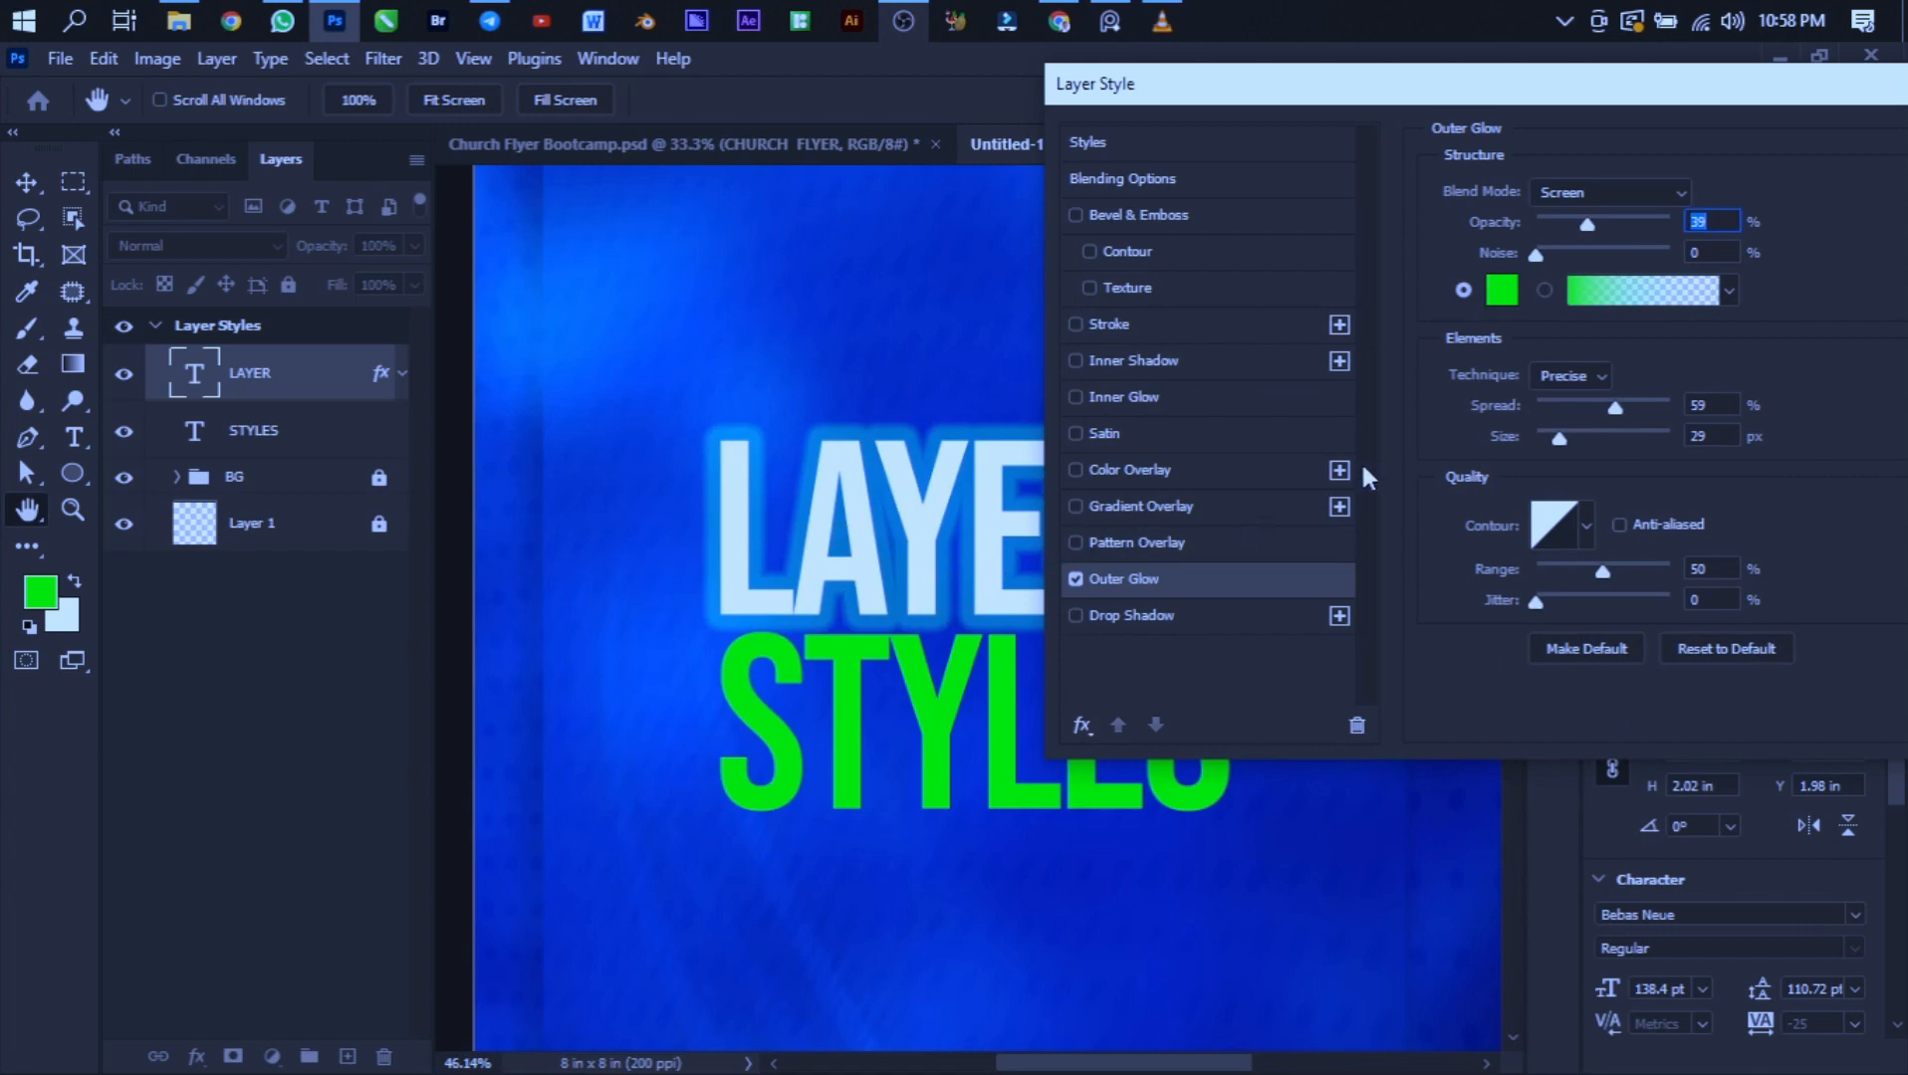
{"action": "left_click_drag", "start_coordinate": [1560, 442], "coordinate": [1586, 434]}
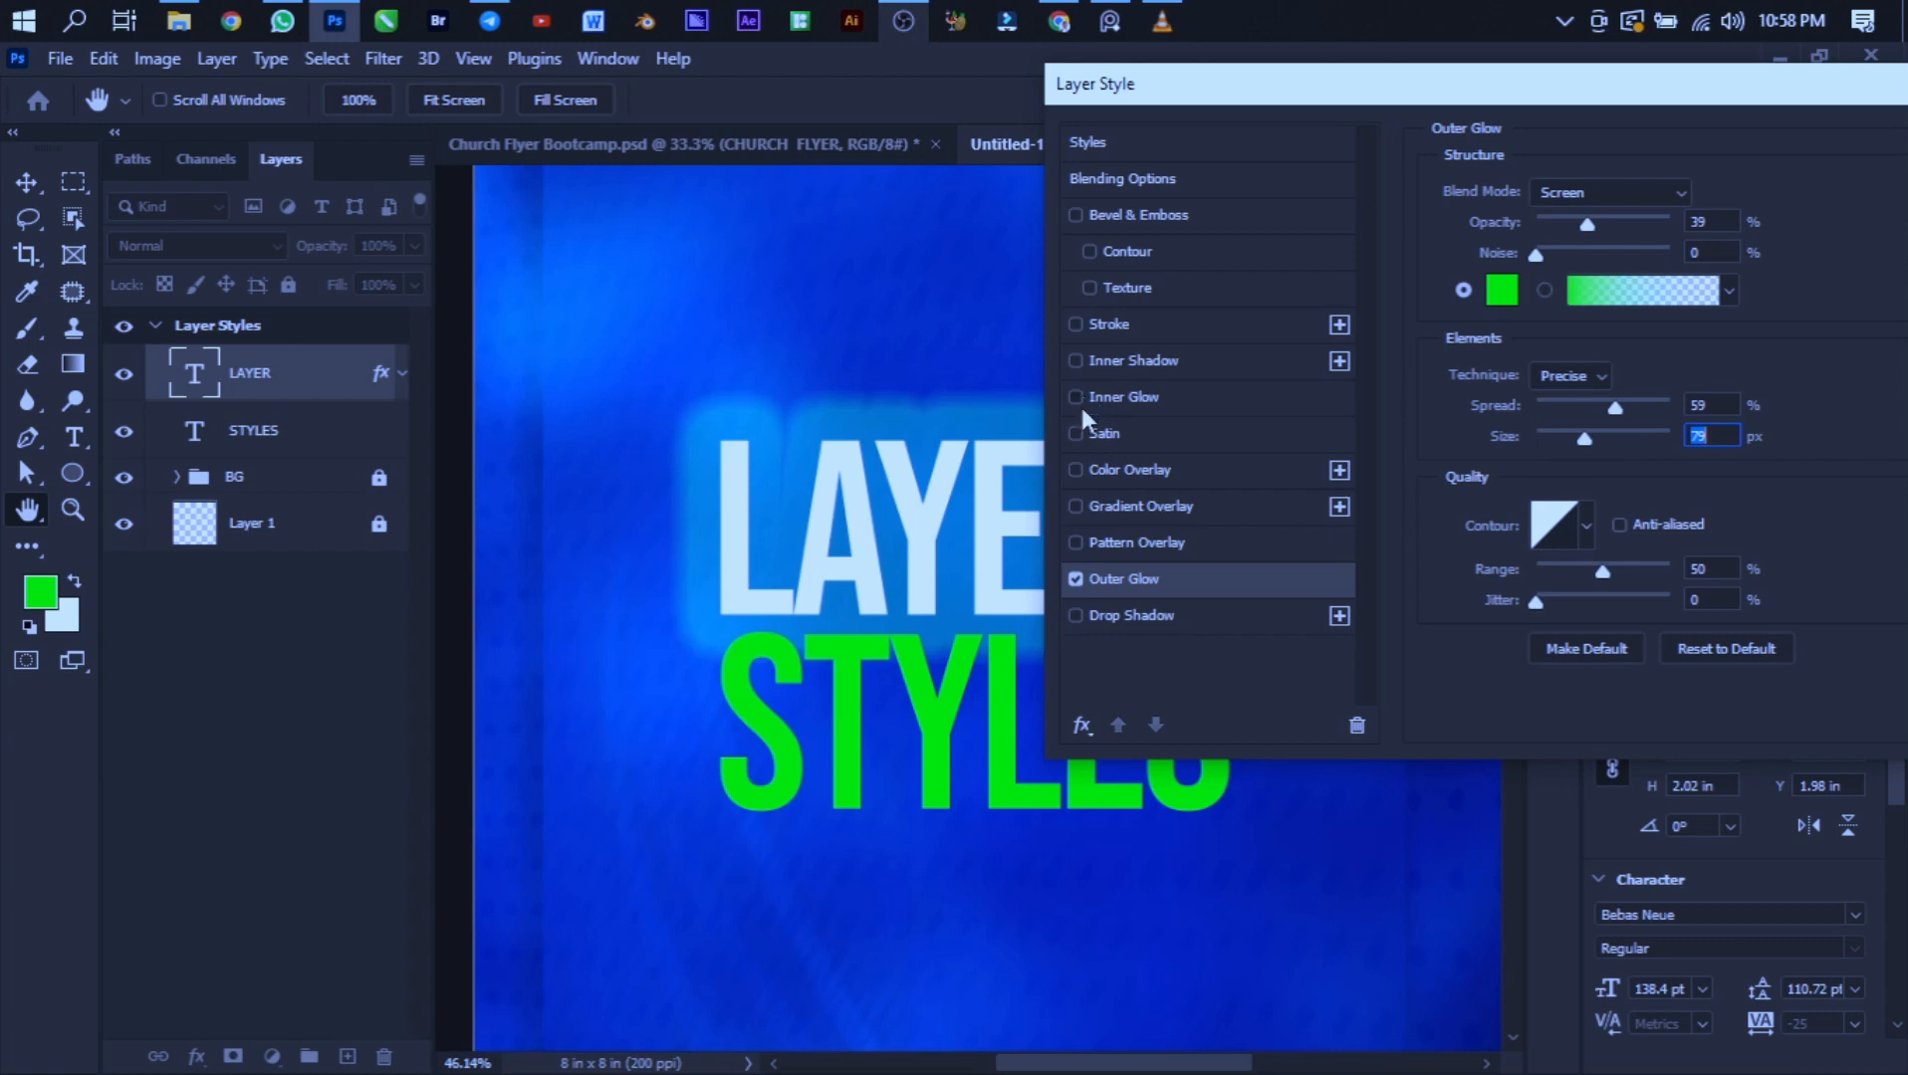
- Replace Outer Glow with Inner Glow and set its color to green 00ff00 sampled from the STYLES text
{"action": "left_click", "coordinate": [1076, 578]}
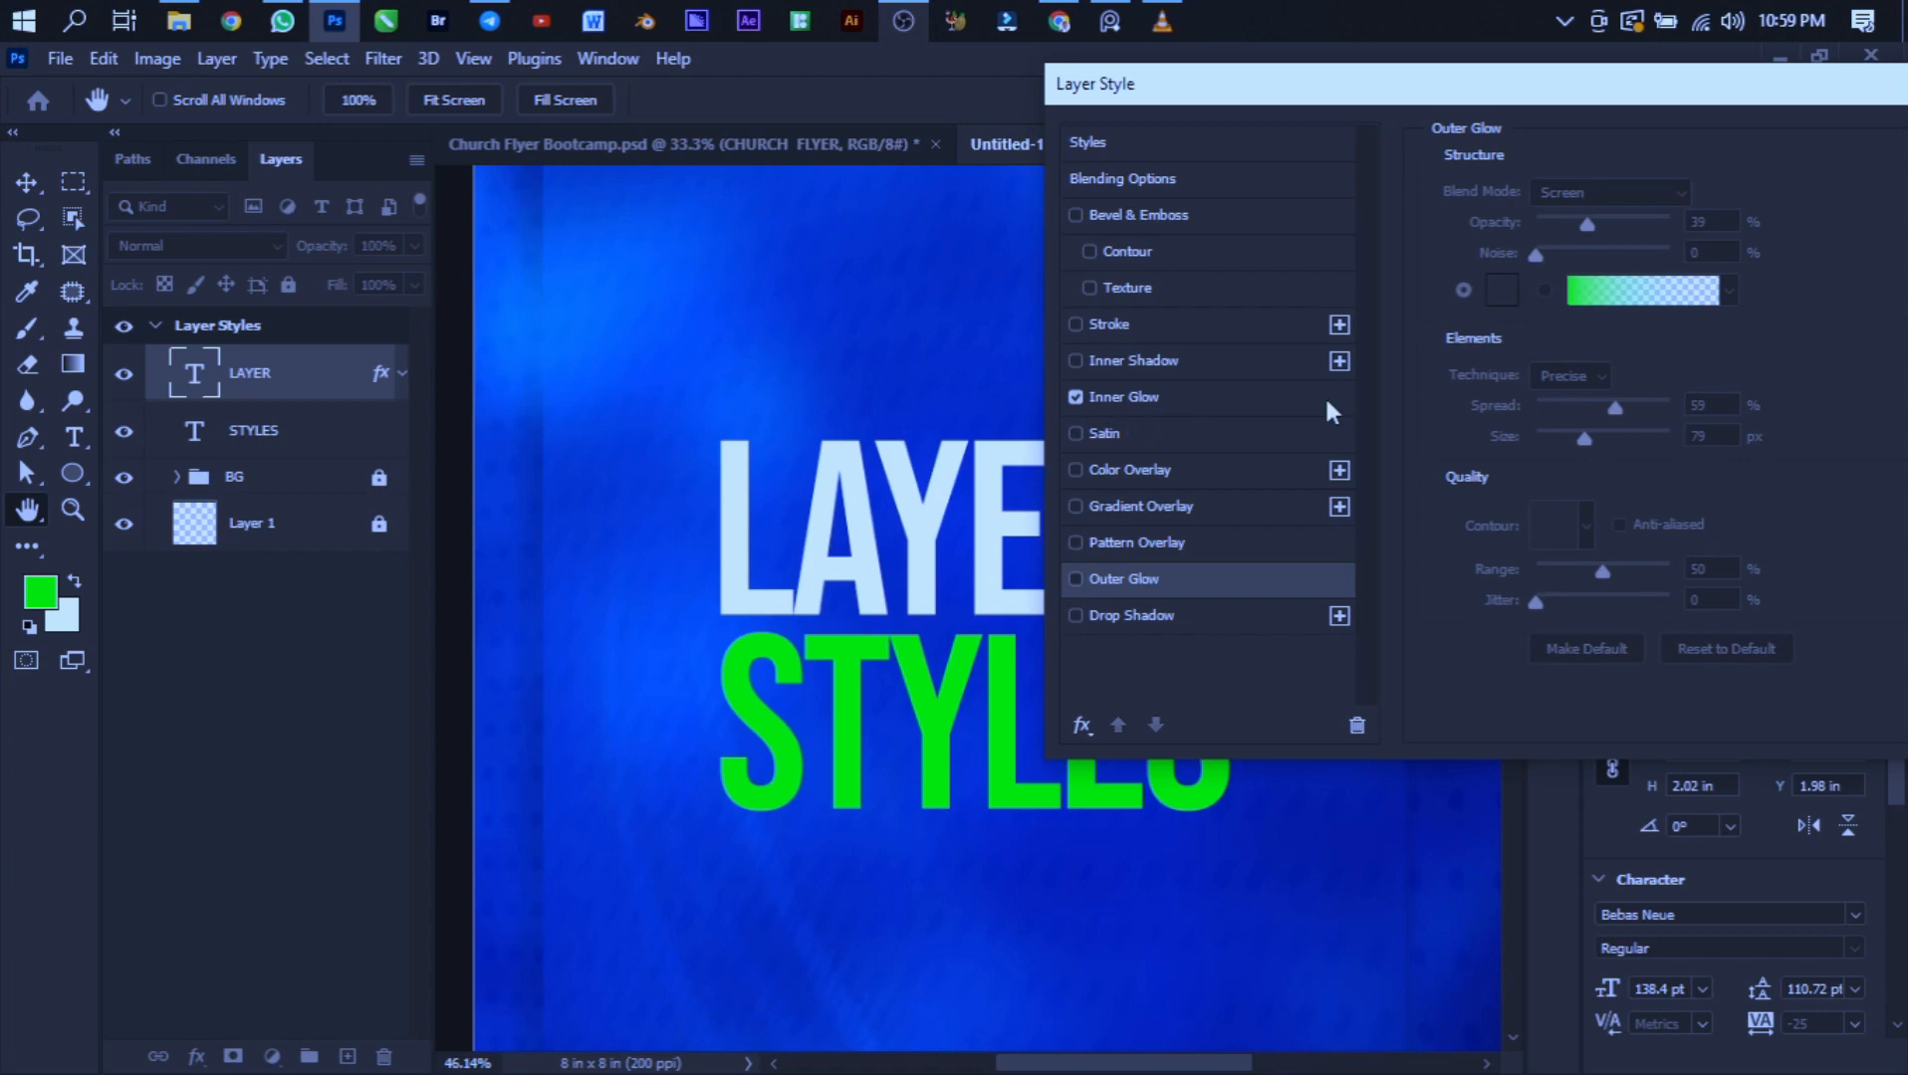
{"action": "left_click", "coordinate": [1224, 407]}
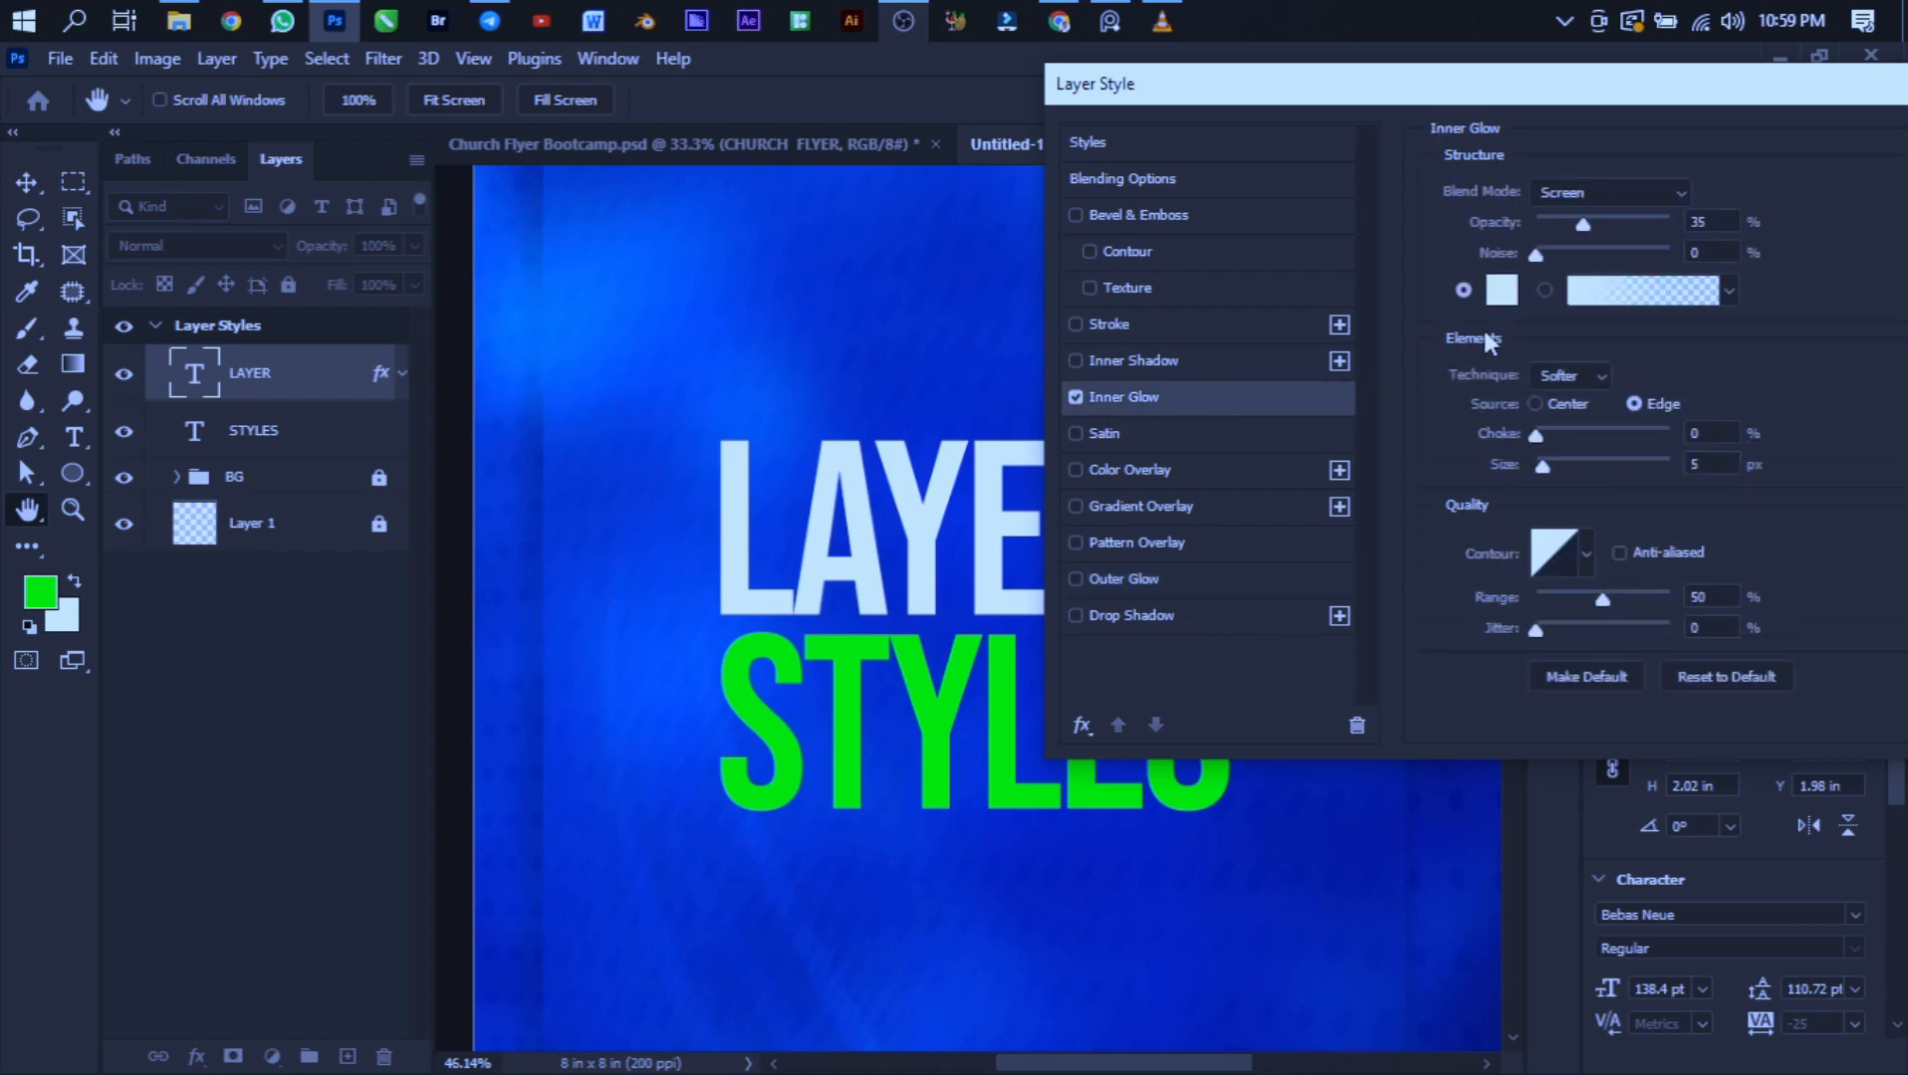
{"action": "left_click", "coordinate": [1498, 292]}
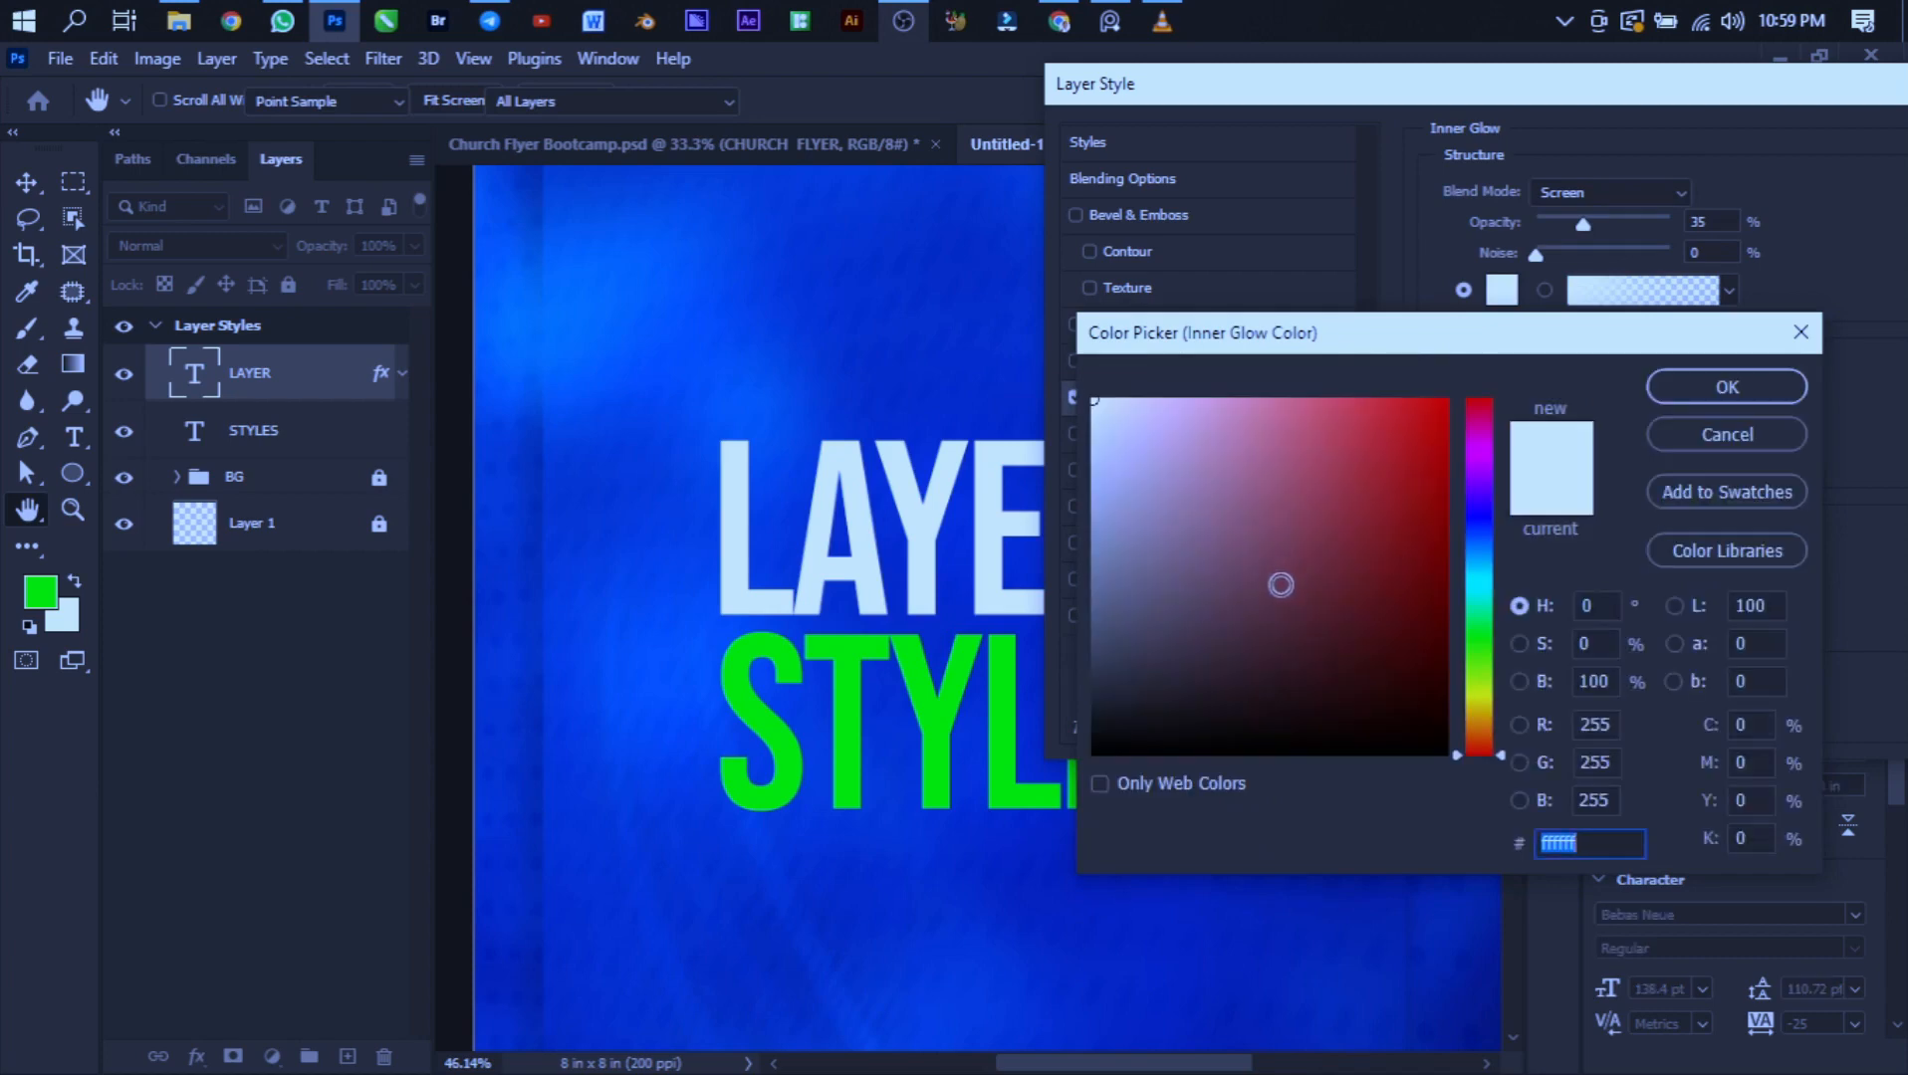
{"action": "left_click", "coordinate": [1111, 698]}
{"action": "left_click_drag", "start_coordinate": [1110, 698], "coordinate": [1073, 716]}
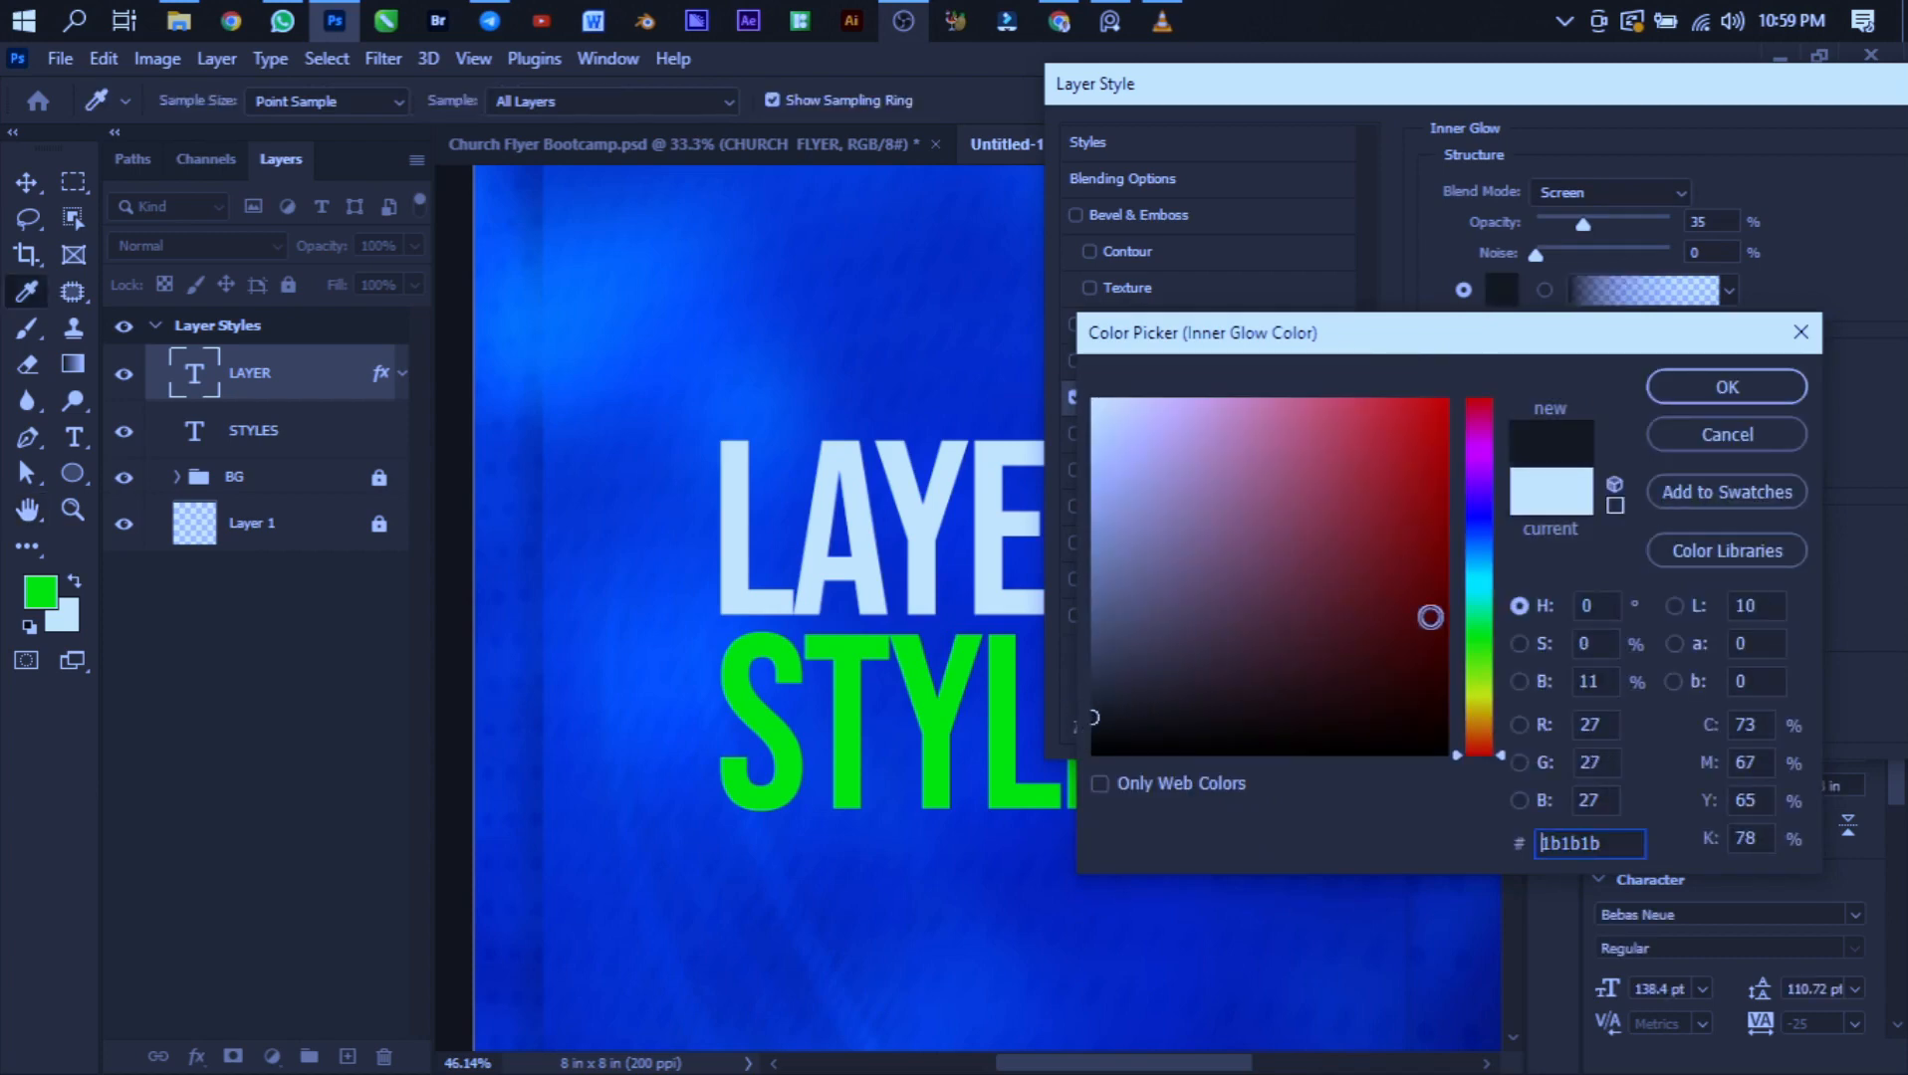
{"action": "left_click", "coordinate": [939, 715]}
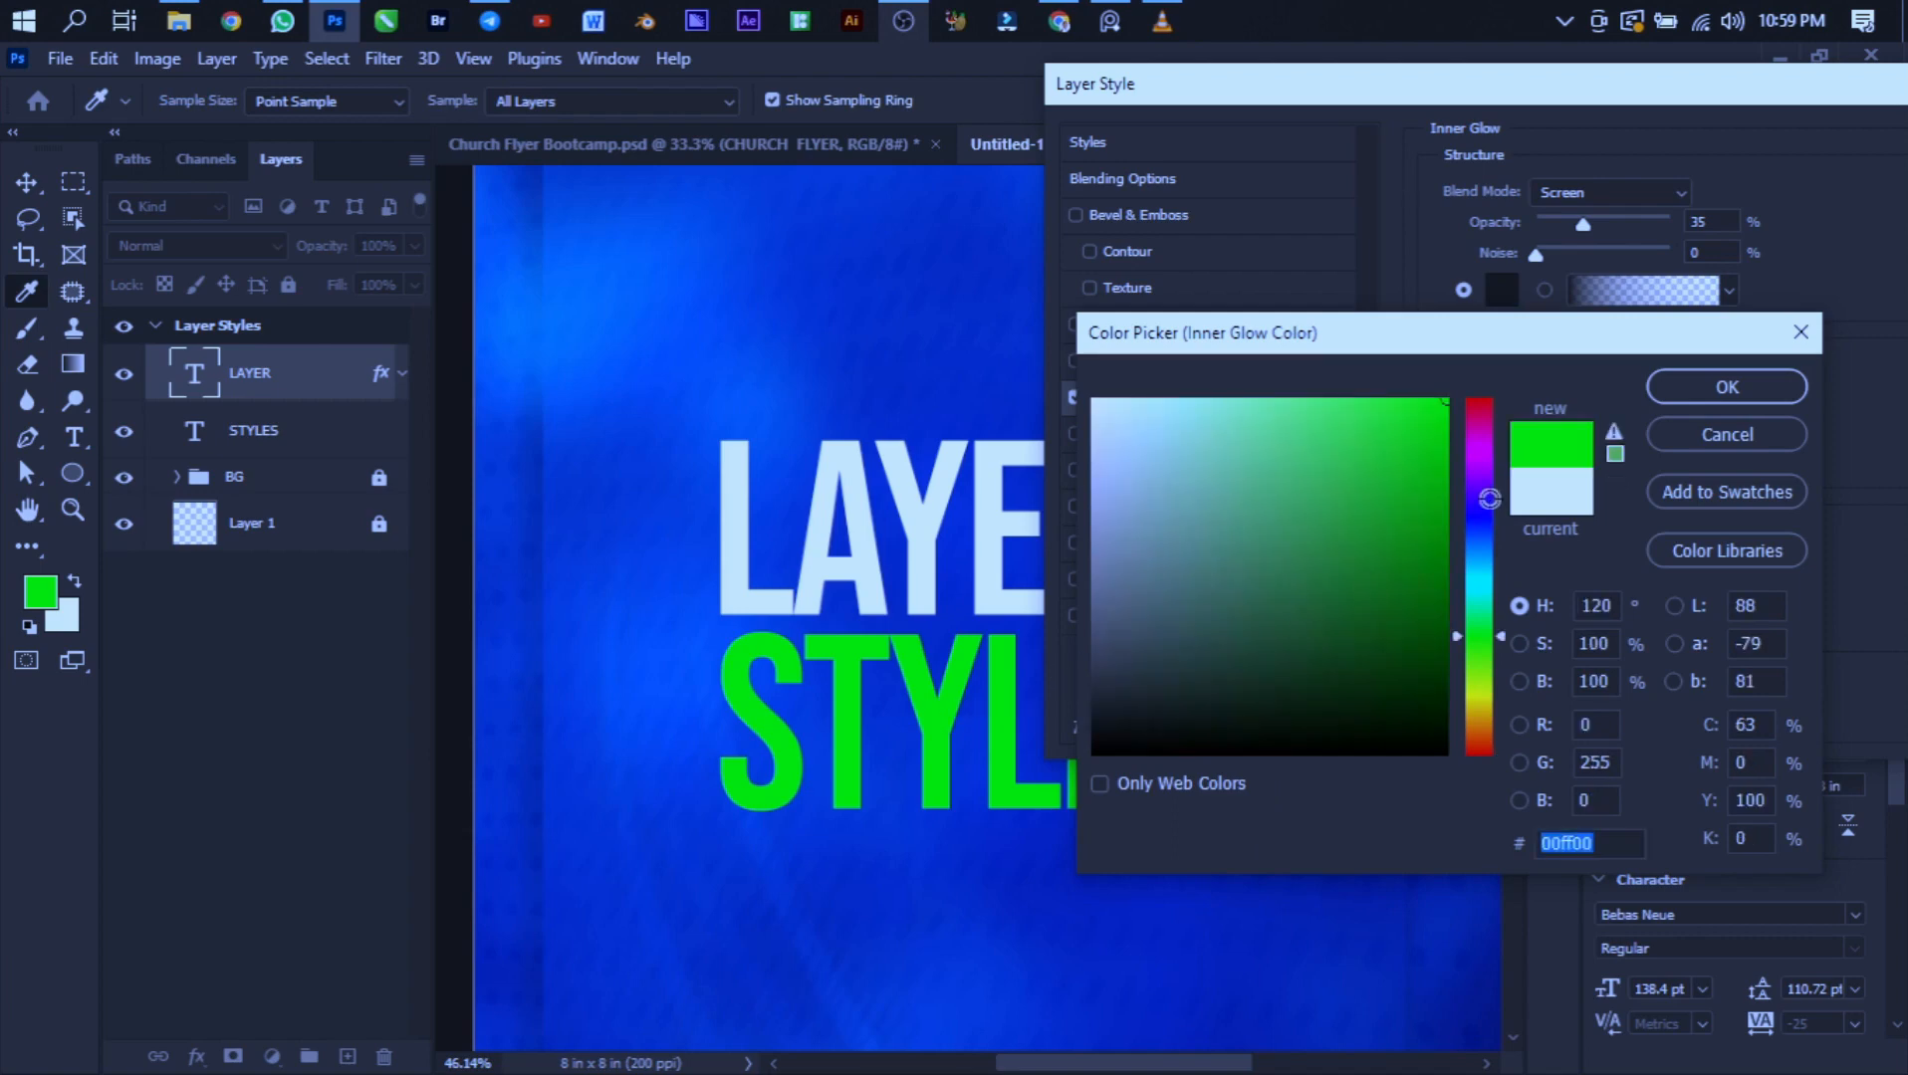
{"action": "left_click", "coordinate": [1727, 388]}
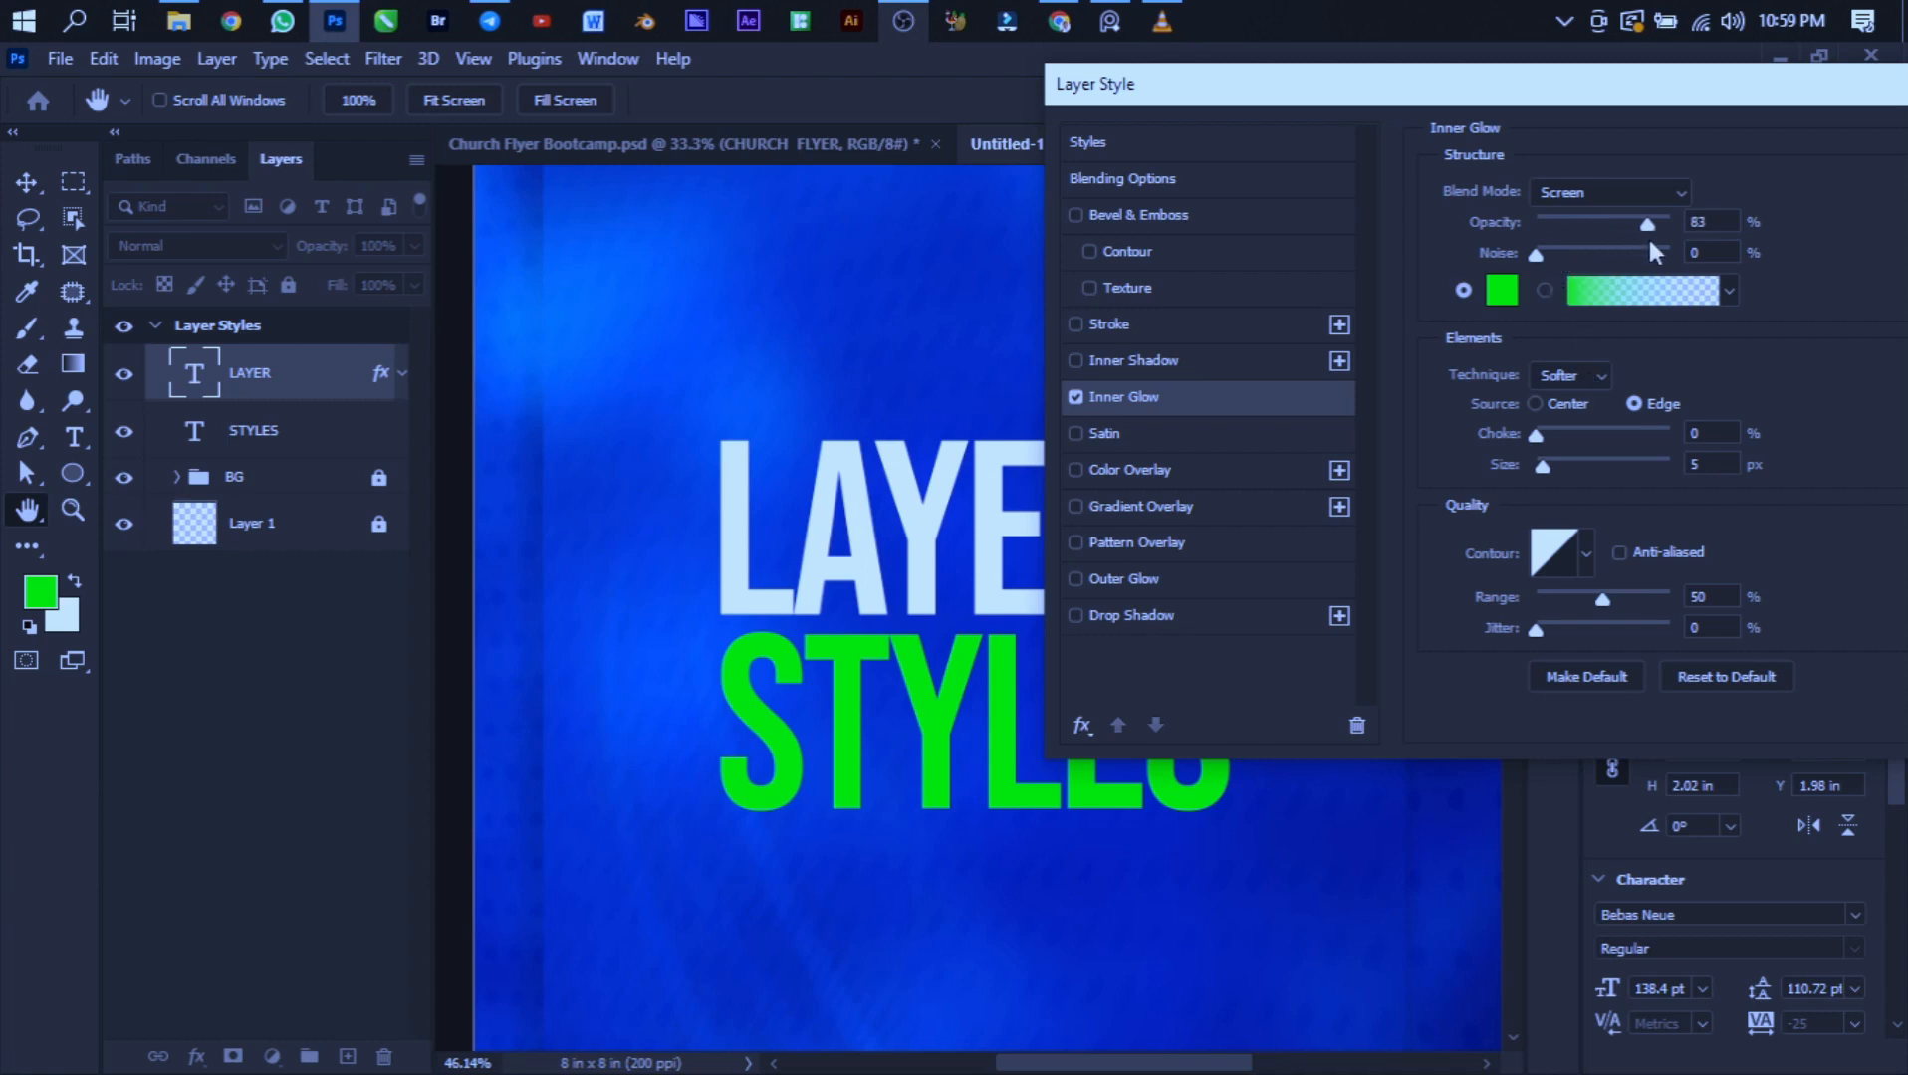
- Set the inner glow's noise to 18%, choke to 19%, size to 92 px and technique to Precise
{"action": "mouse_move", "coordinate": [1533, 258]}
{"action": "left_mouse_down"}
{"action": "mouse_move", "coordinate": [1588, 274]}
{"action": "mouse_move", "coordinate": [1559, 261]}
{"action": "left_mouse_up"}
{"action": "mouse_move", "coordinate": [1542, 467]}
{"action": "left_mouse_down"}
{"action": "mouse_move", "coordinate": [1594, 485]}
{"action": "mouse_move", "coordinate": [1560, 436]}
{"action": "left_mouse_up"}
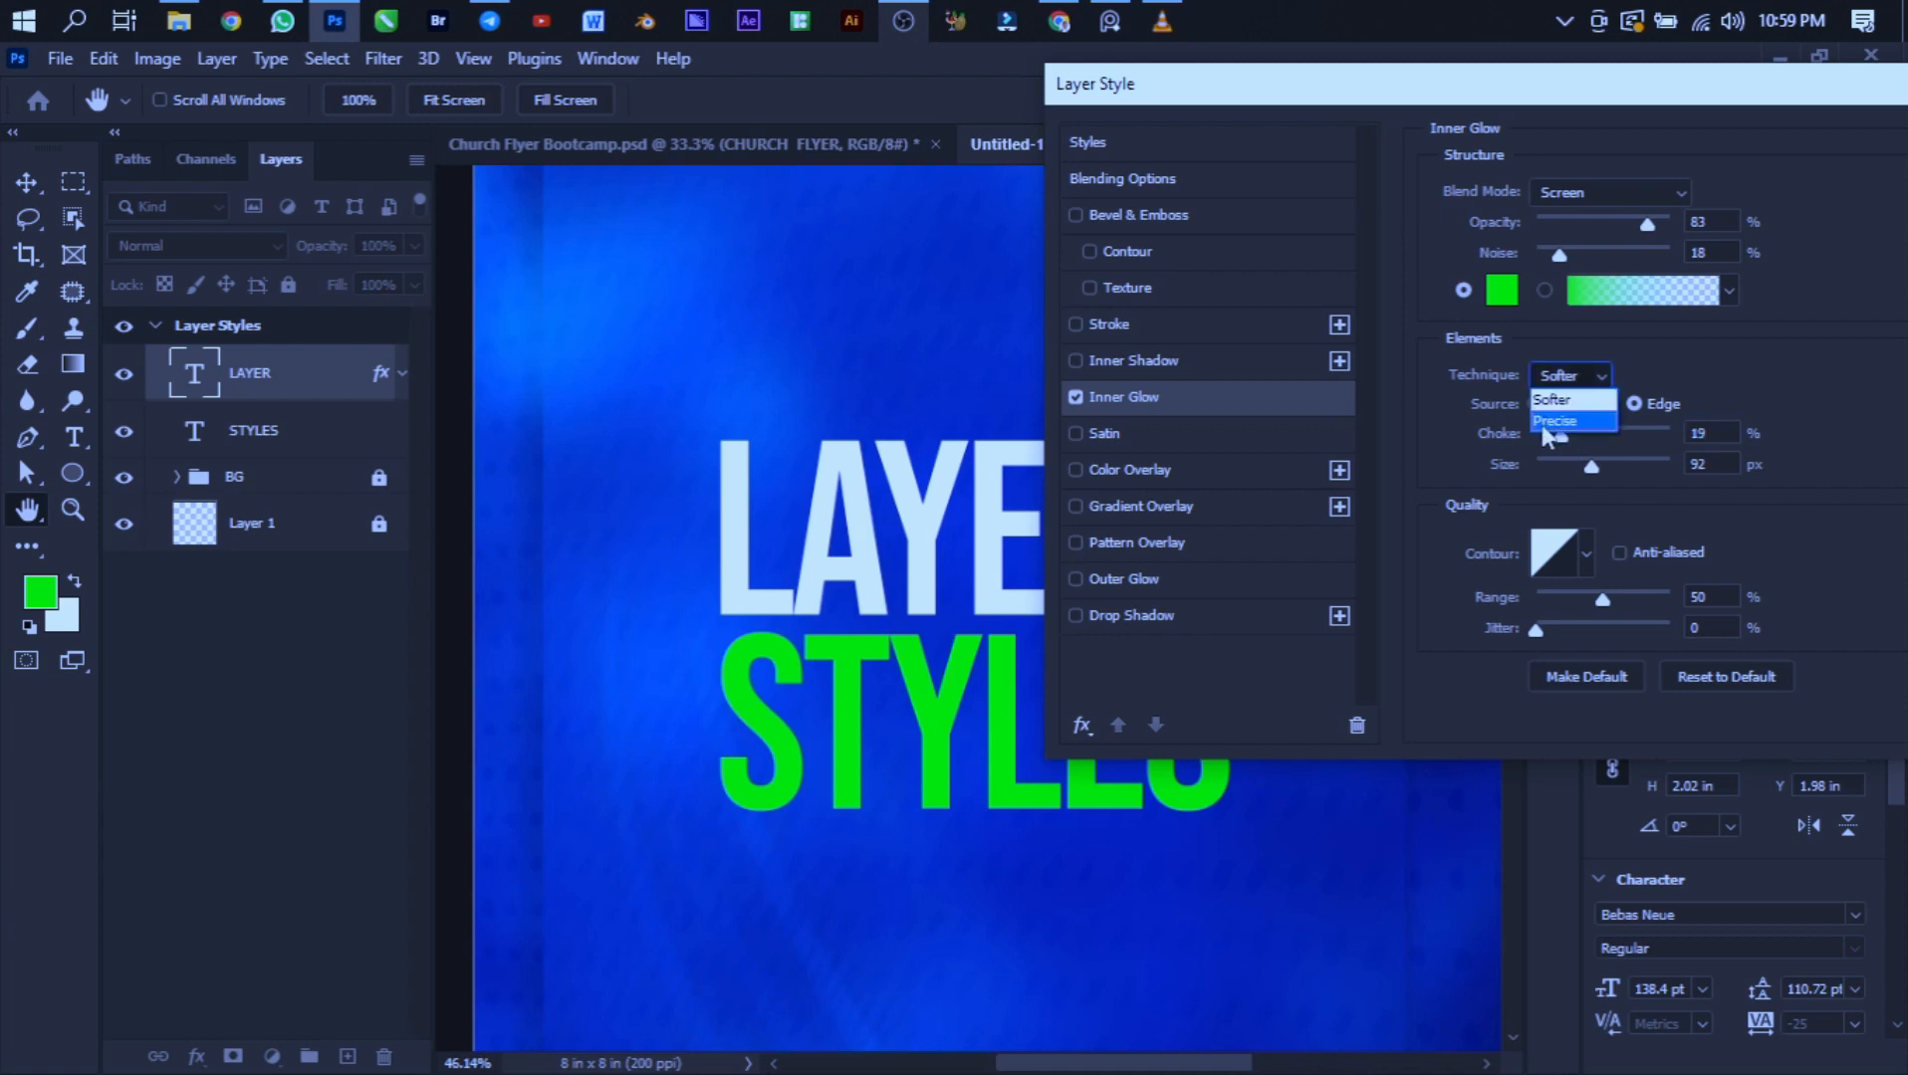
{"action": "left_click", "coordinate": [1561, 397]}
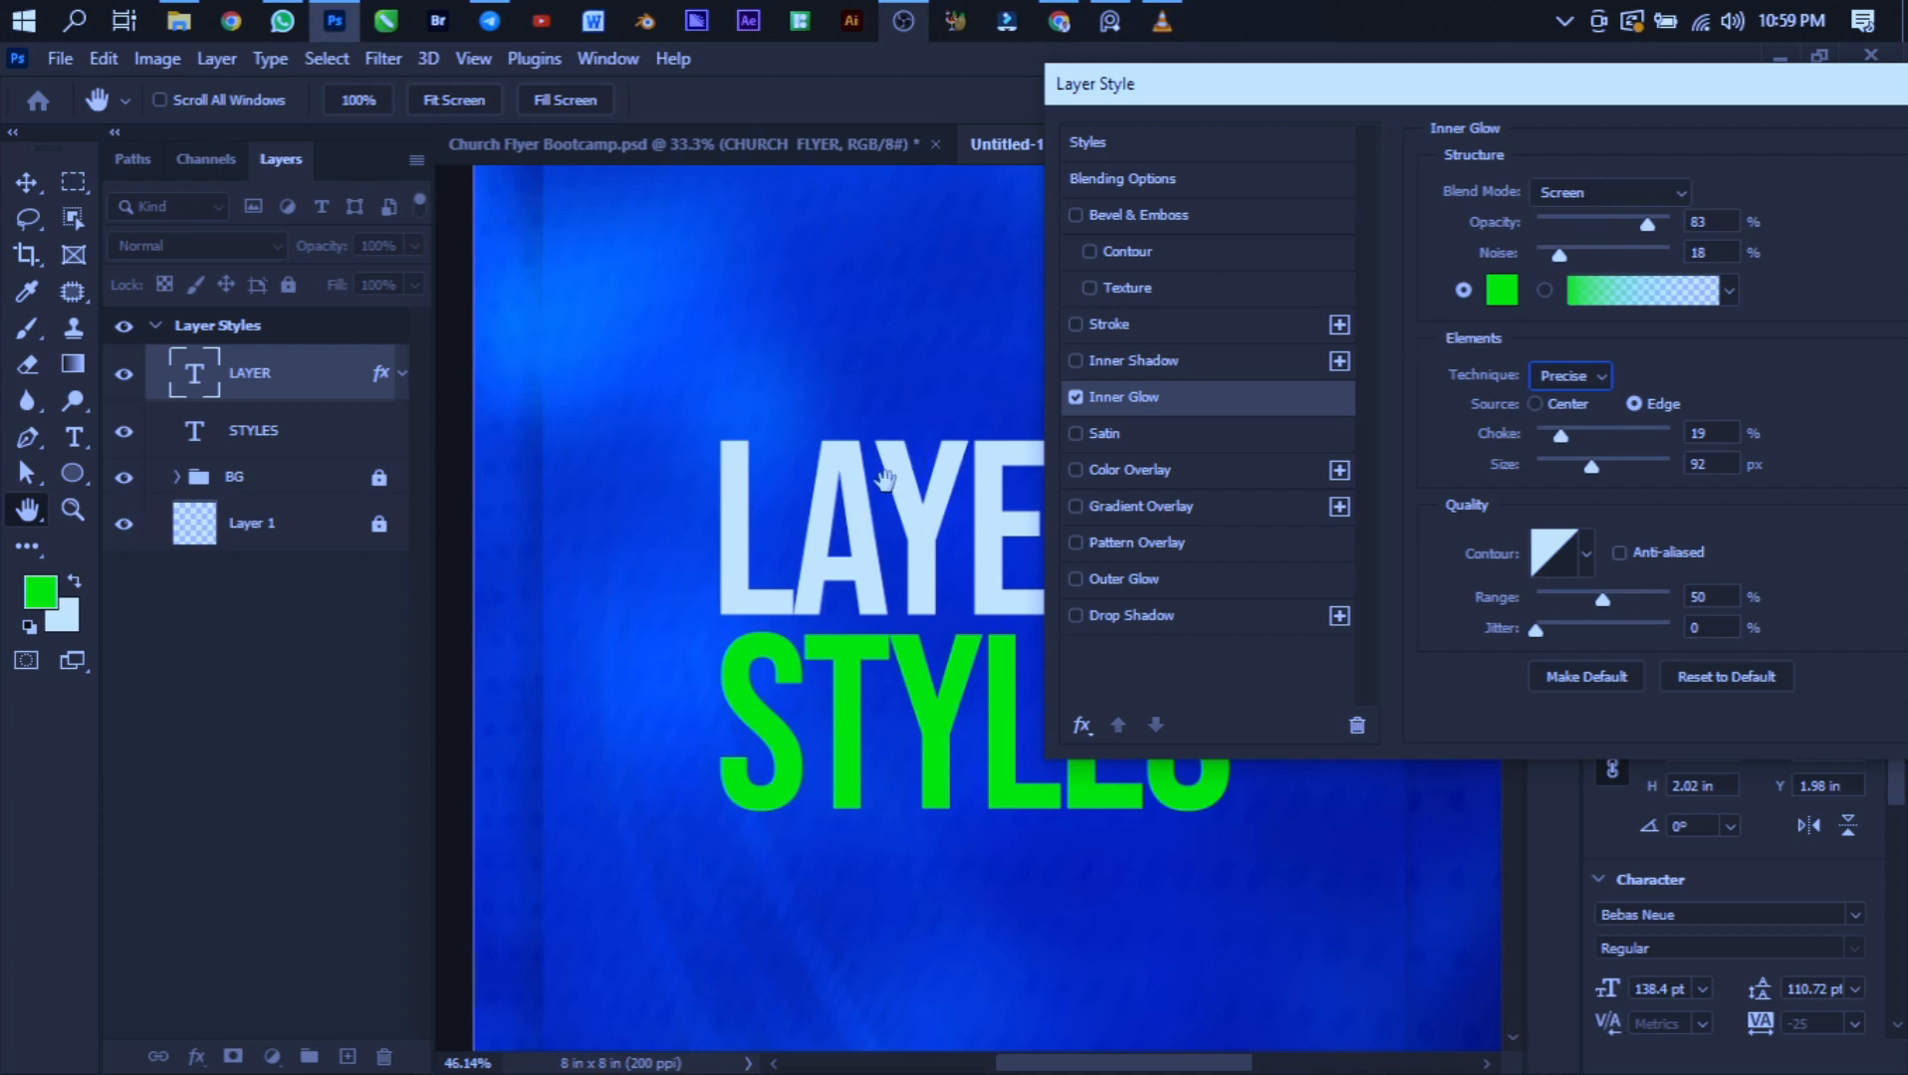
- Set the inner glow's blend mode to Overlay, source to Center and choke to 64%
{"action": "left_click", "coordinate": [1582, 203]}
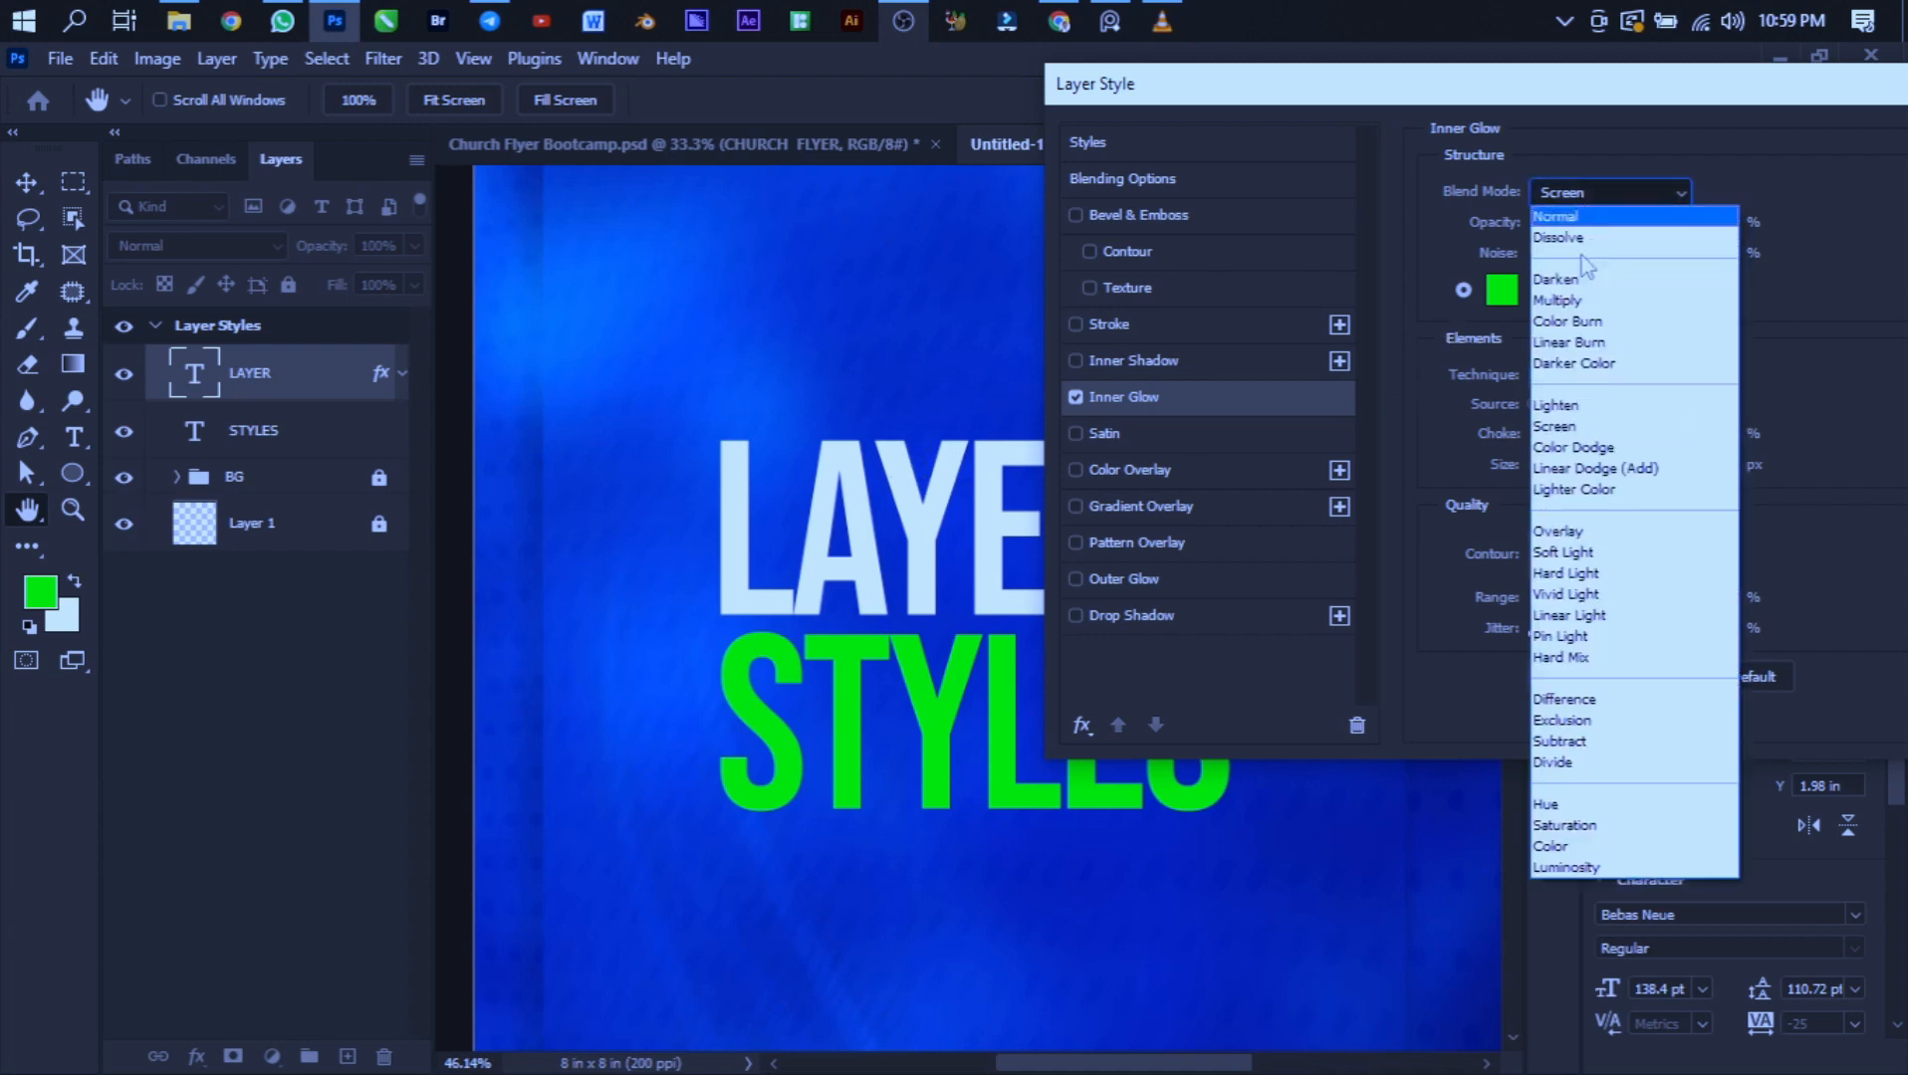
{"action": "left_click", "coordinate": [1577, 535]}
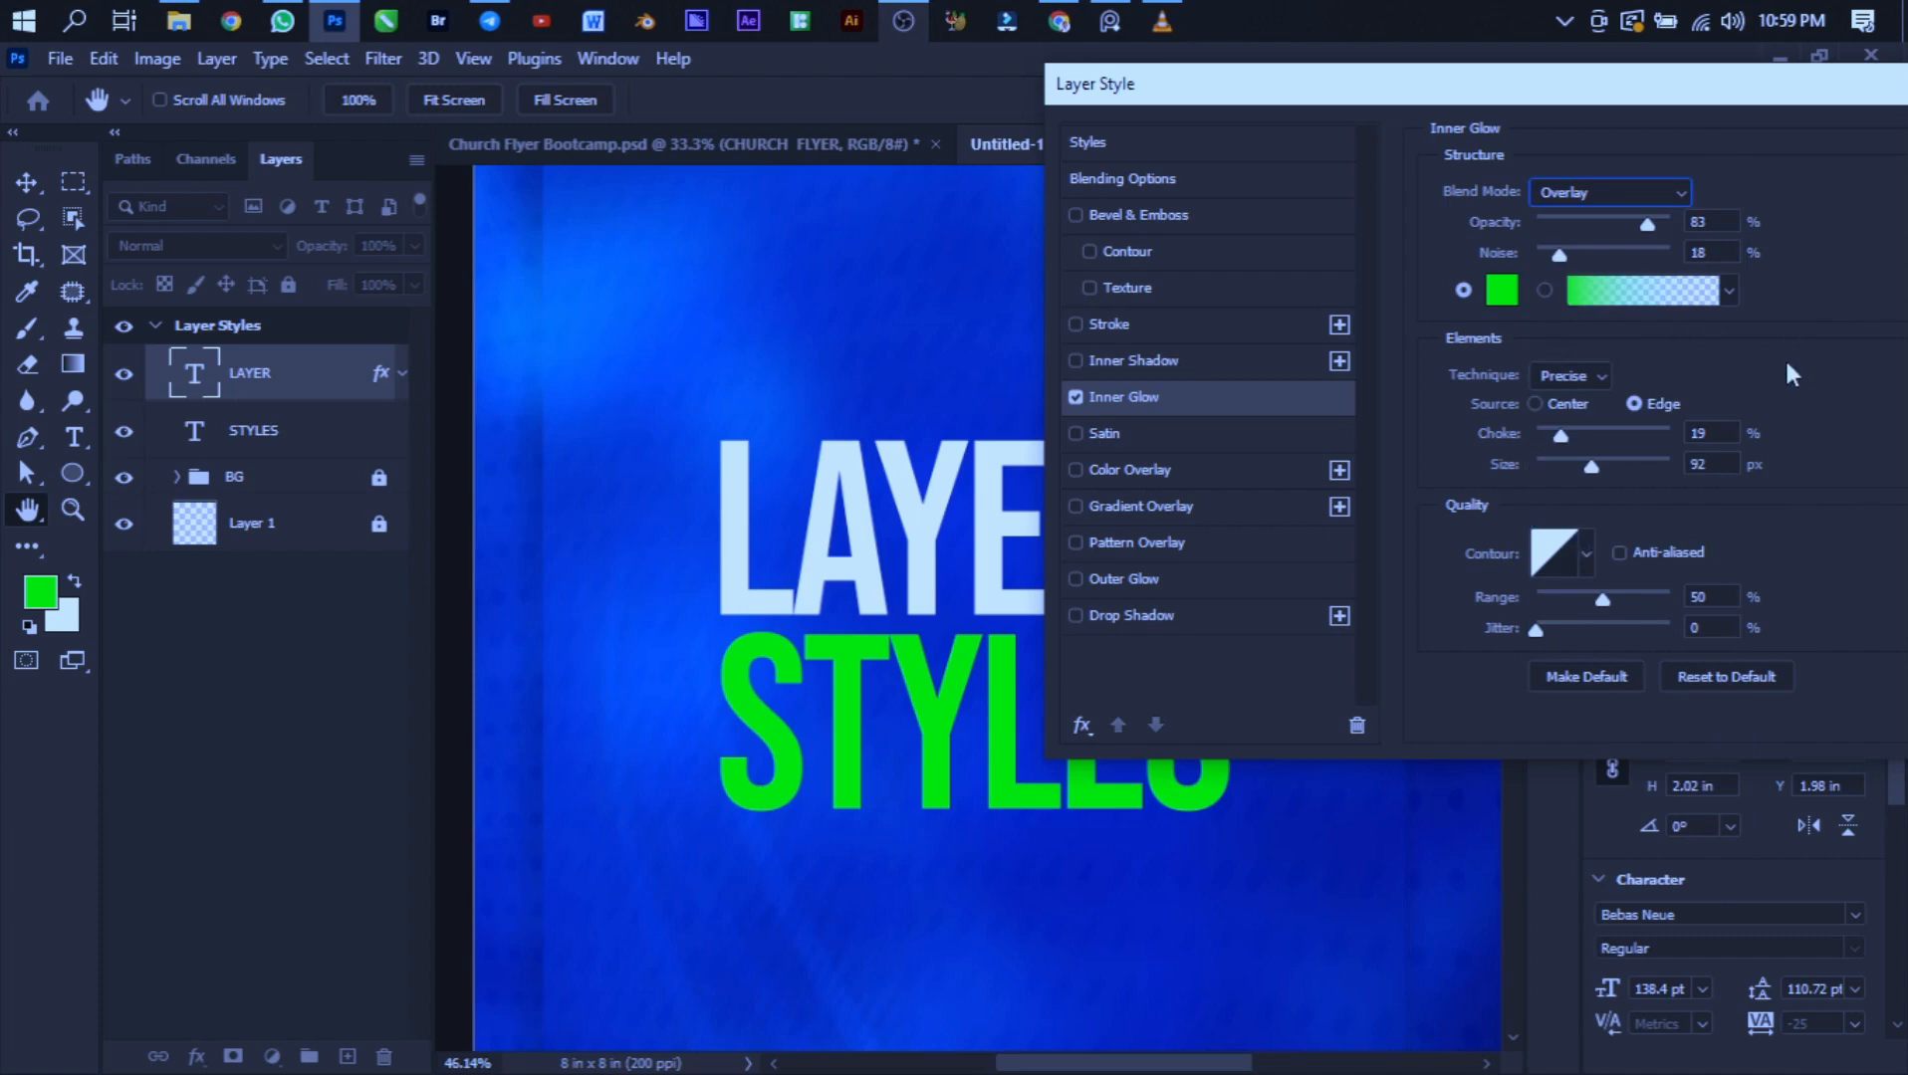
{"action": "left_click", "coordinate": [1554, 405]}
{"action": "left_click_drag", "start_coordinate": [1565, 440], "coordinate": [1622, 446]}
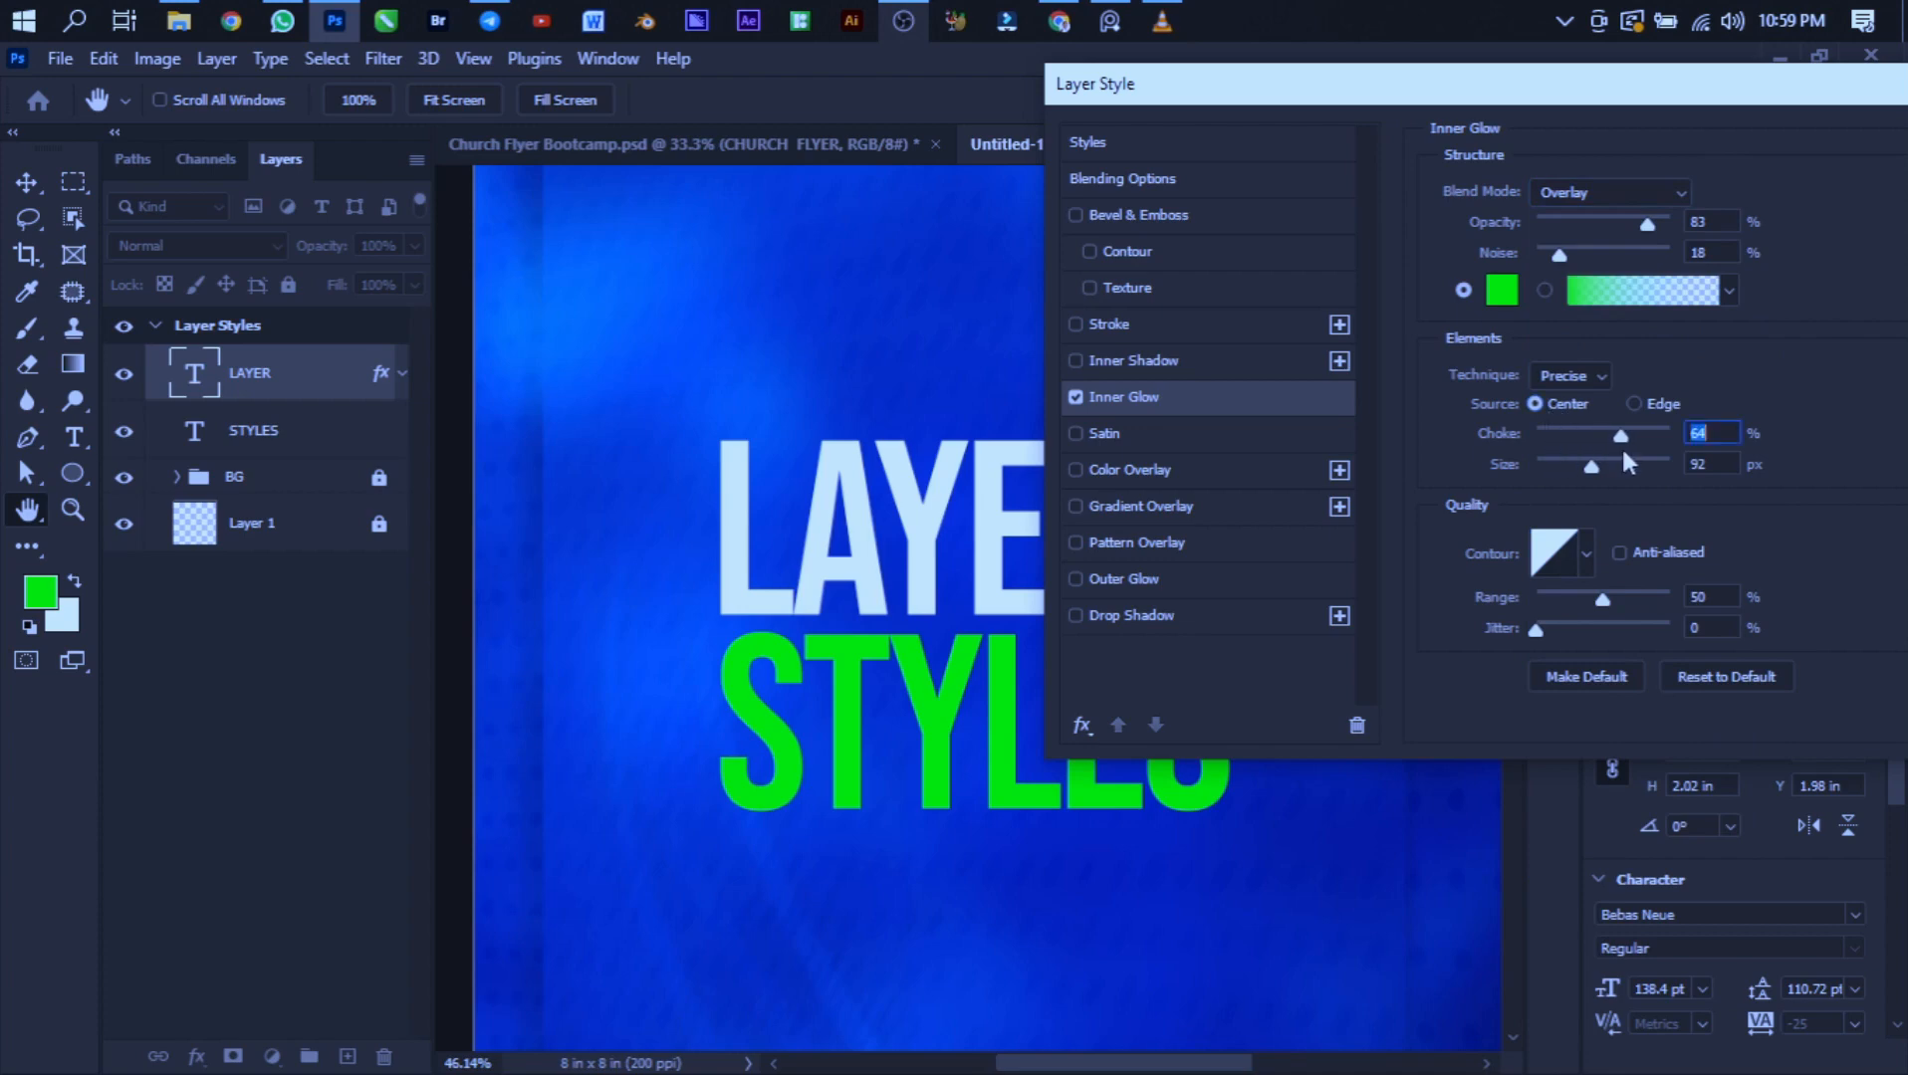
- Set the inner glow's blend mode to Multiply, noise to 0% and opacity to 98%
{"action": "left_click", "coordinate": [1592, 195]}
{"action": "left_click", "coordinate": [1561, 301]}
{"action": "left_click_drag", "start_coordinate": [1559, 255], "coordinate": [1494, 253]}
{"action": "left_click_drag", "start_coordinate": [1649, 225], "coordinate": [1672, 228]}
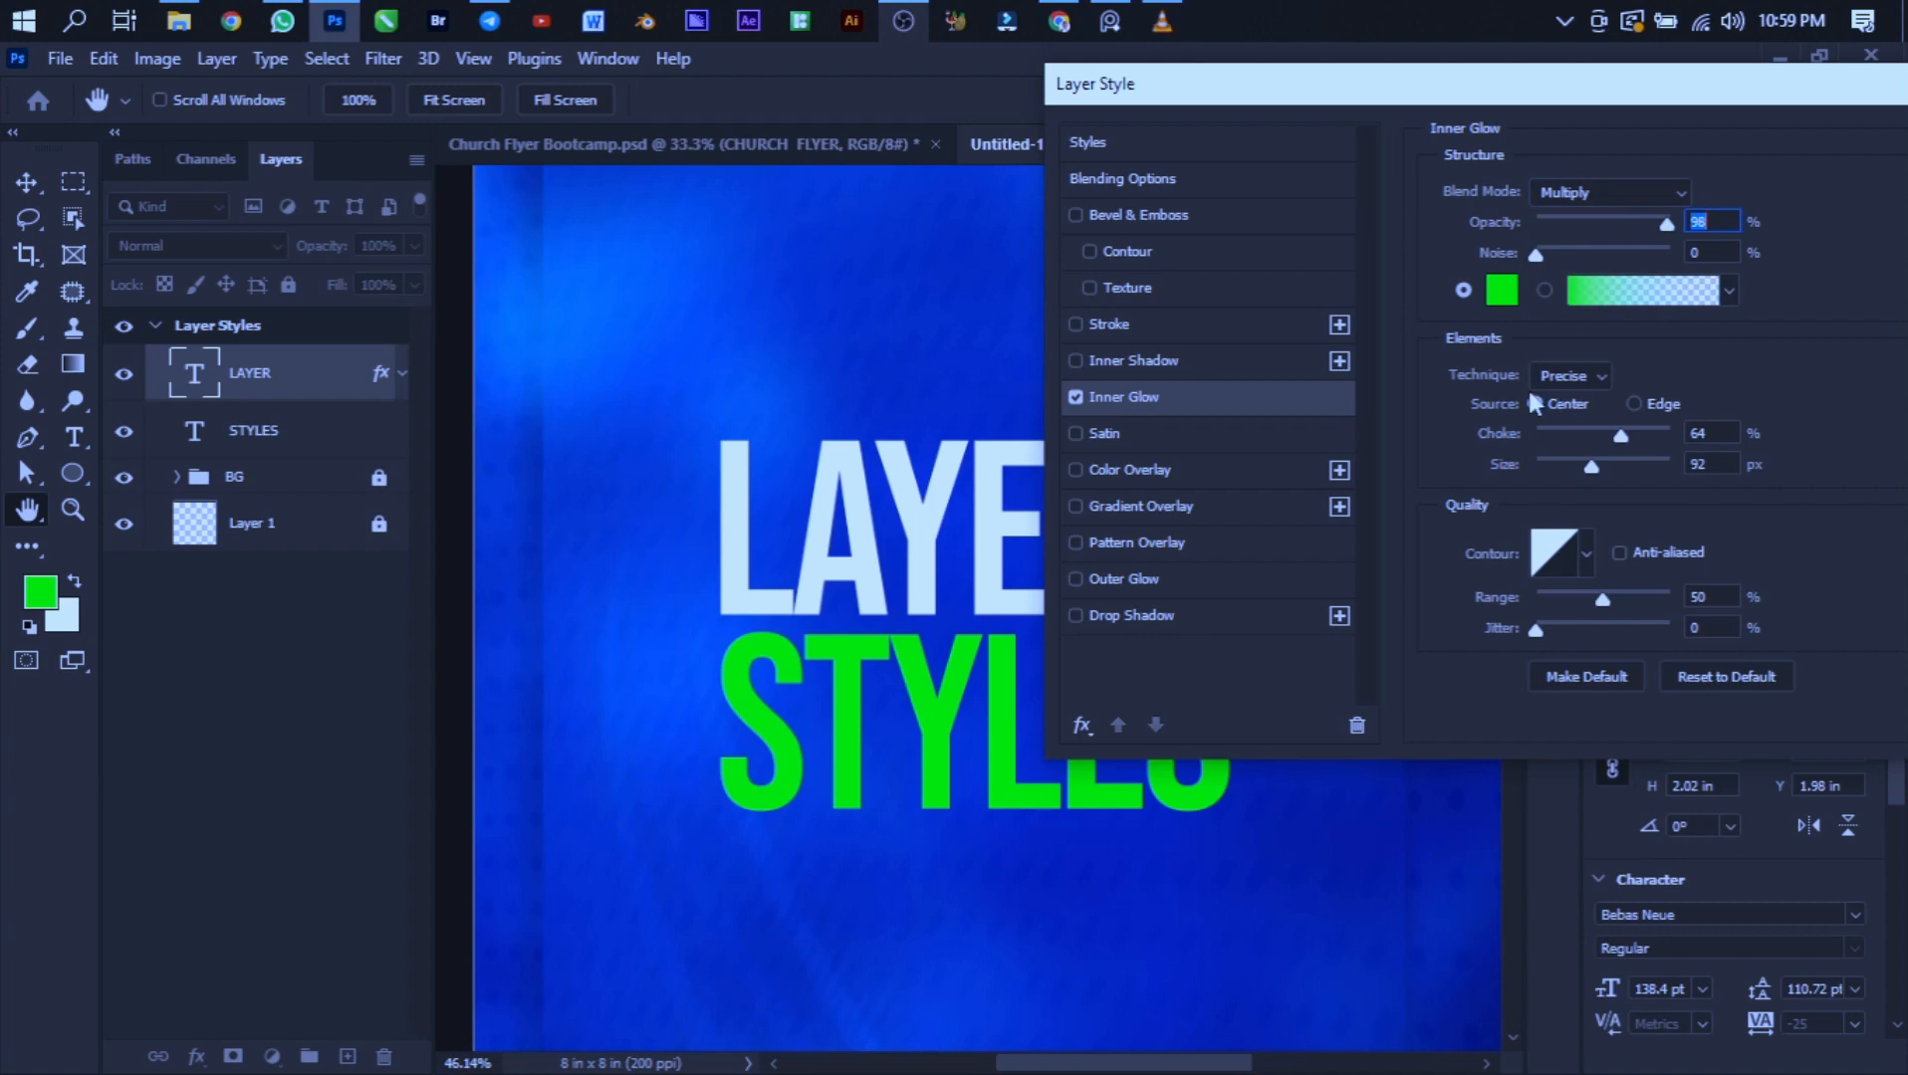
- Set the inner glow's size to 136 px and technique to Softer, then apply the layer style
{"action": "left_click", "coordinate": [1559, 404]}
{"action": "left_click", "coordinate": [1616, 472]}
{"action": "left_click_drag", "start_coordinate": [1641, 99], "coordinate": [1298, 152]}
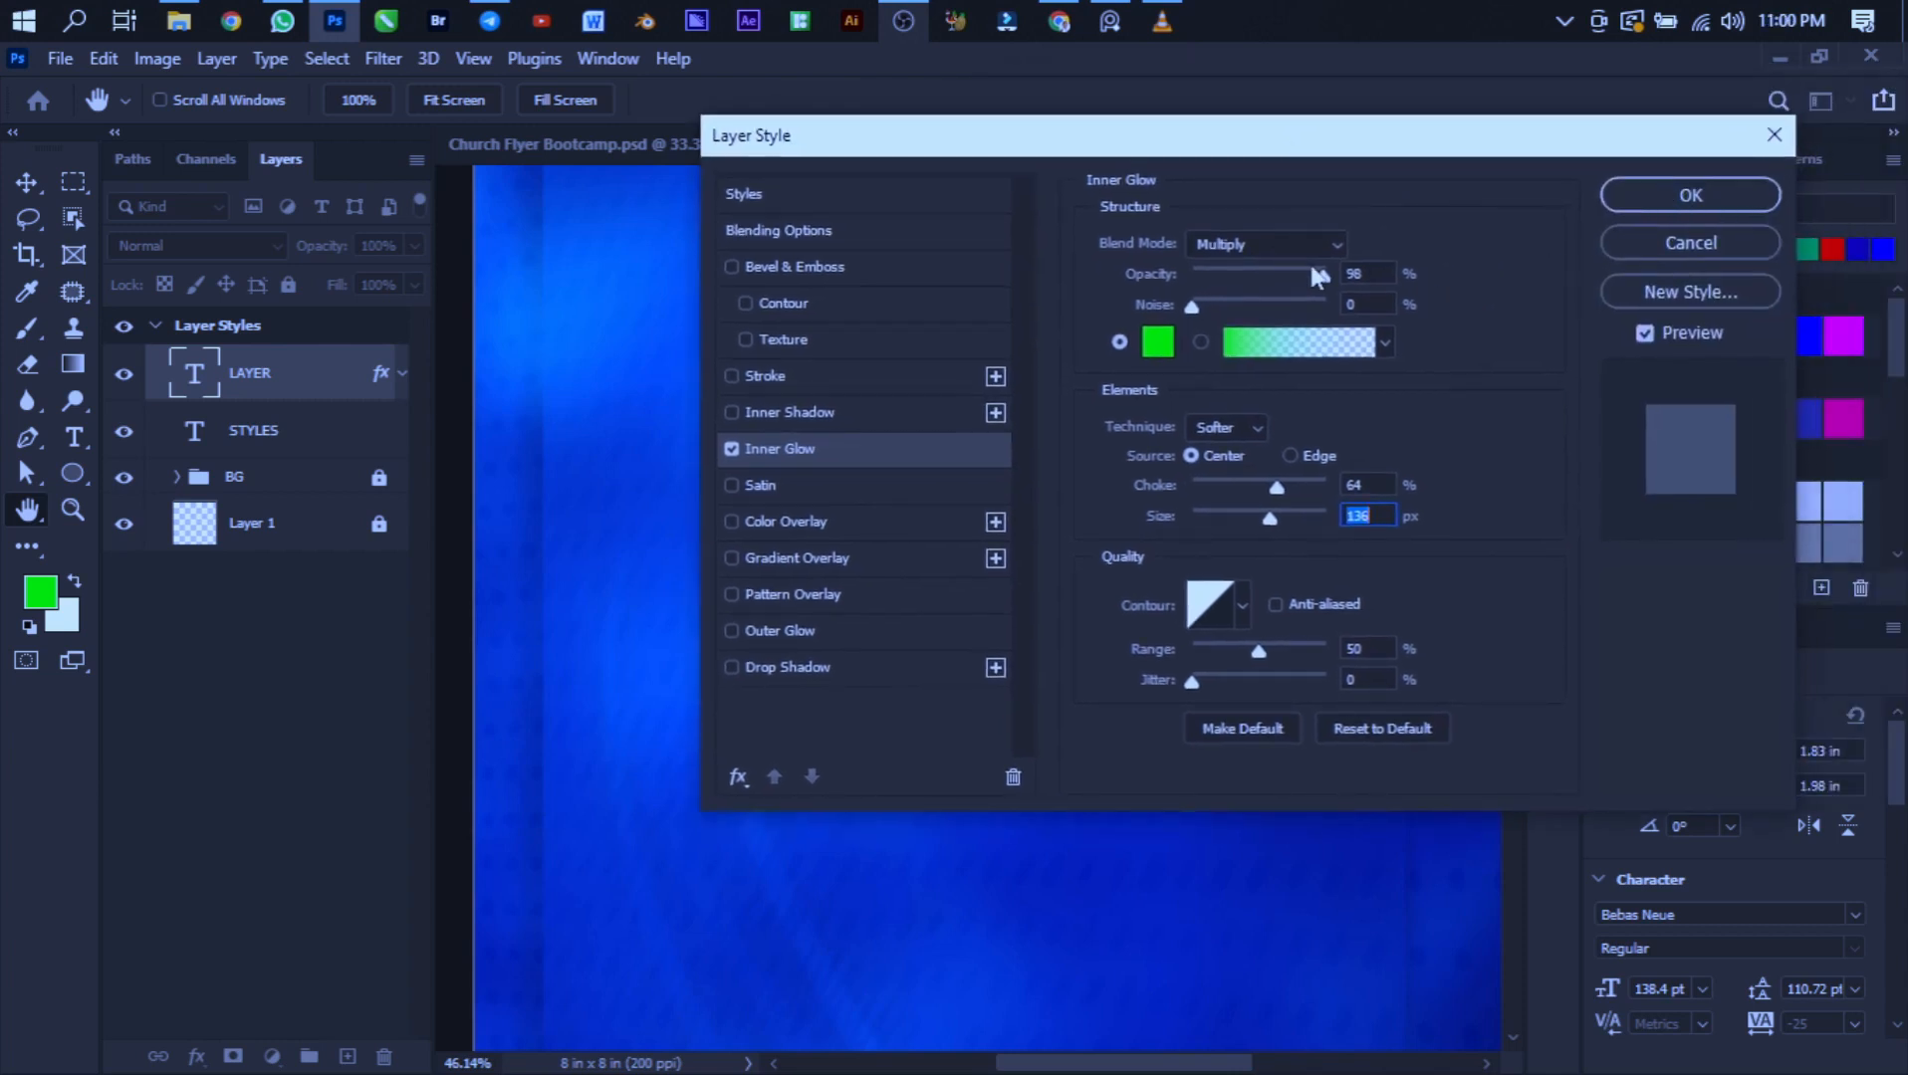
{"action": "left_click", "coordinate": [1742, 242]}
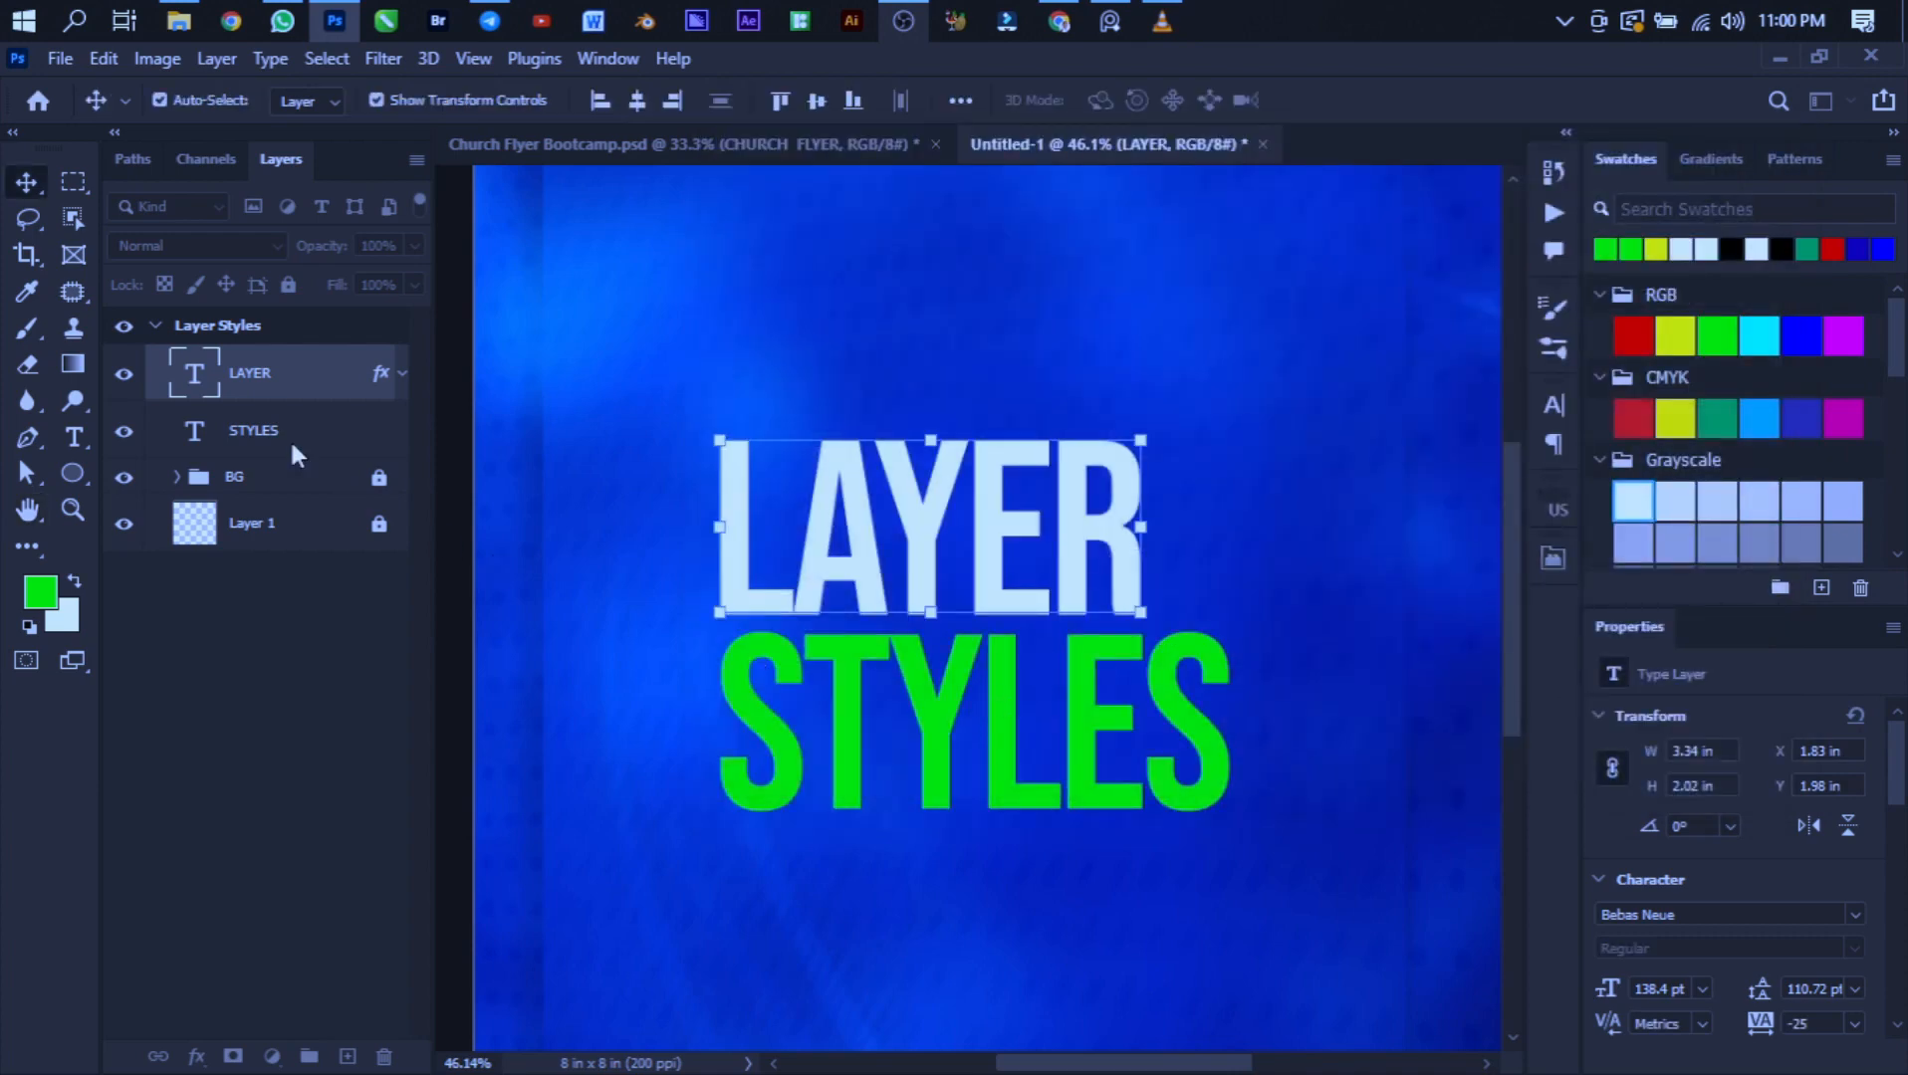
- Add an inner glow to the STYLES text layer with opacity 74% and size 40 px
{"action": "left_click", "coordinate": [233, 426]}
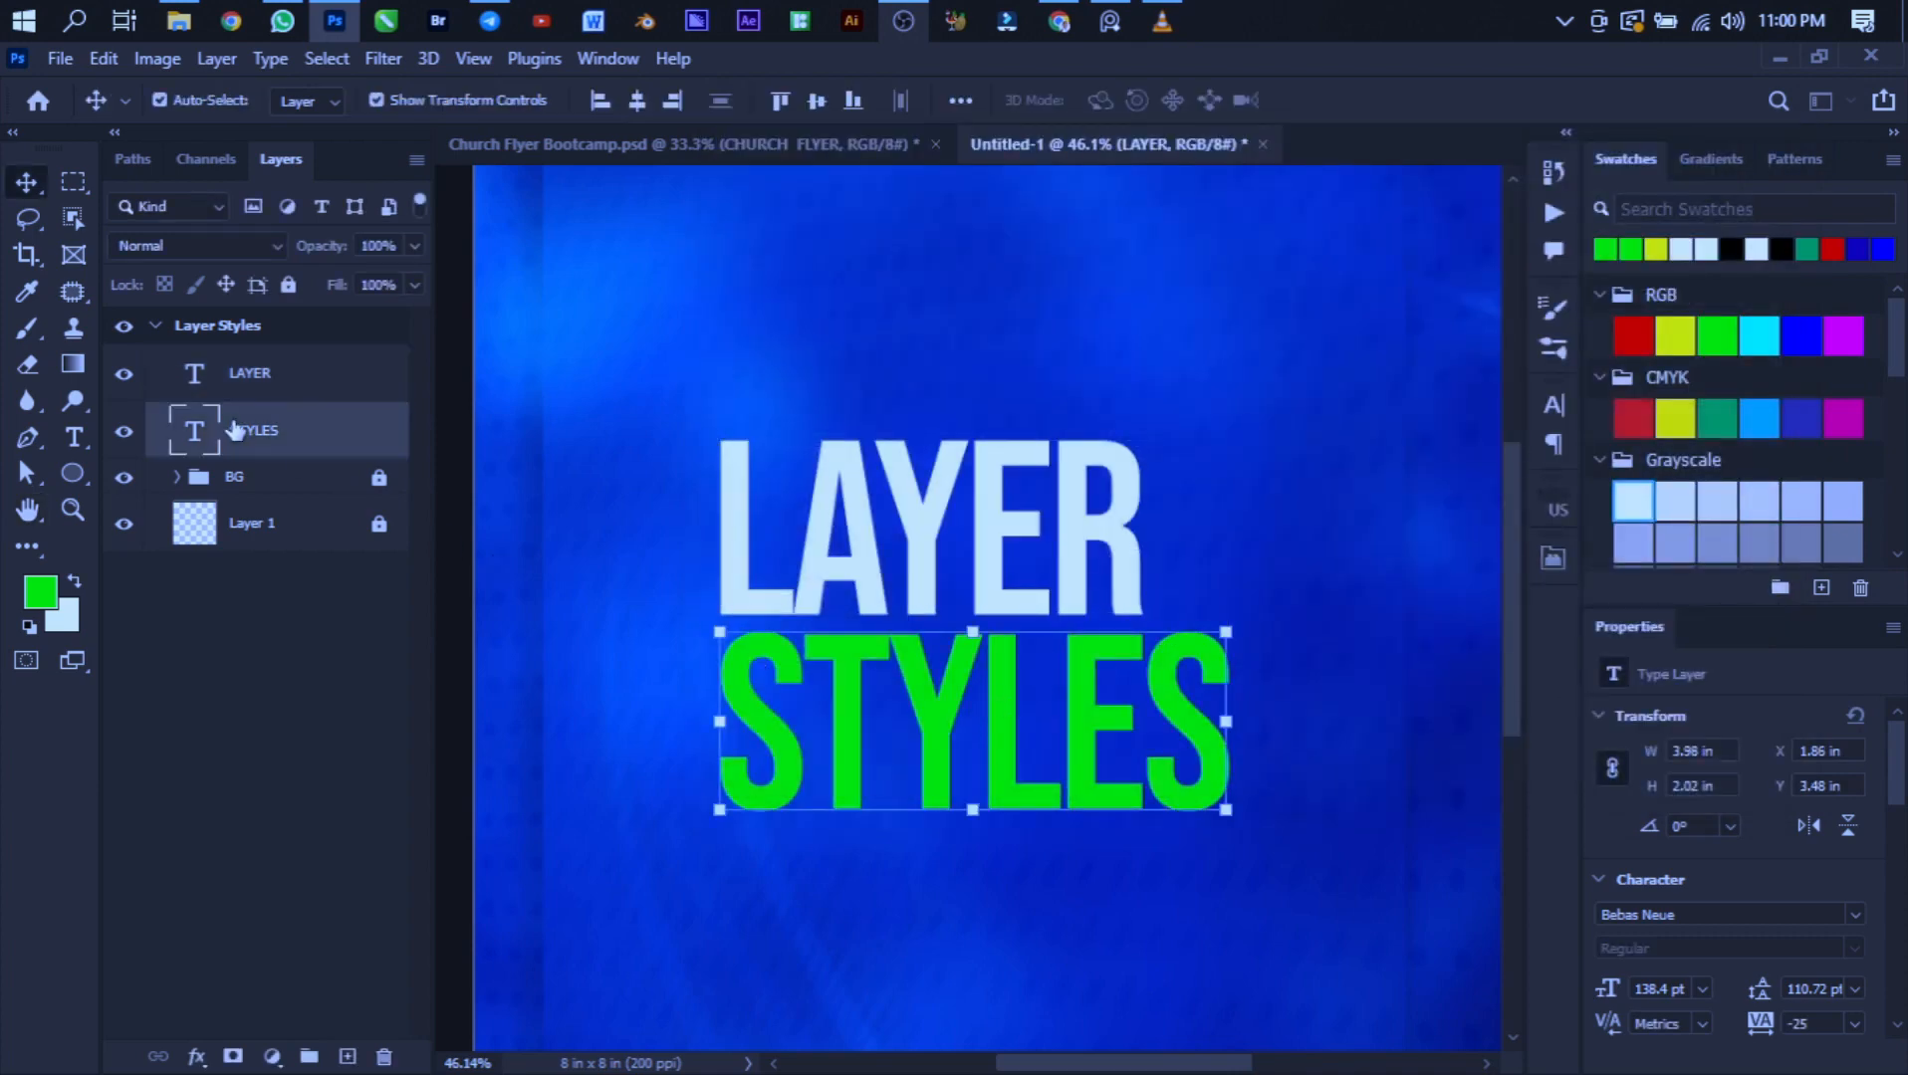
{"action": "left_click", "coordinate": [196, 1056]}
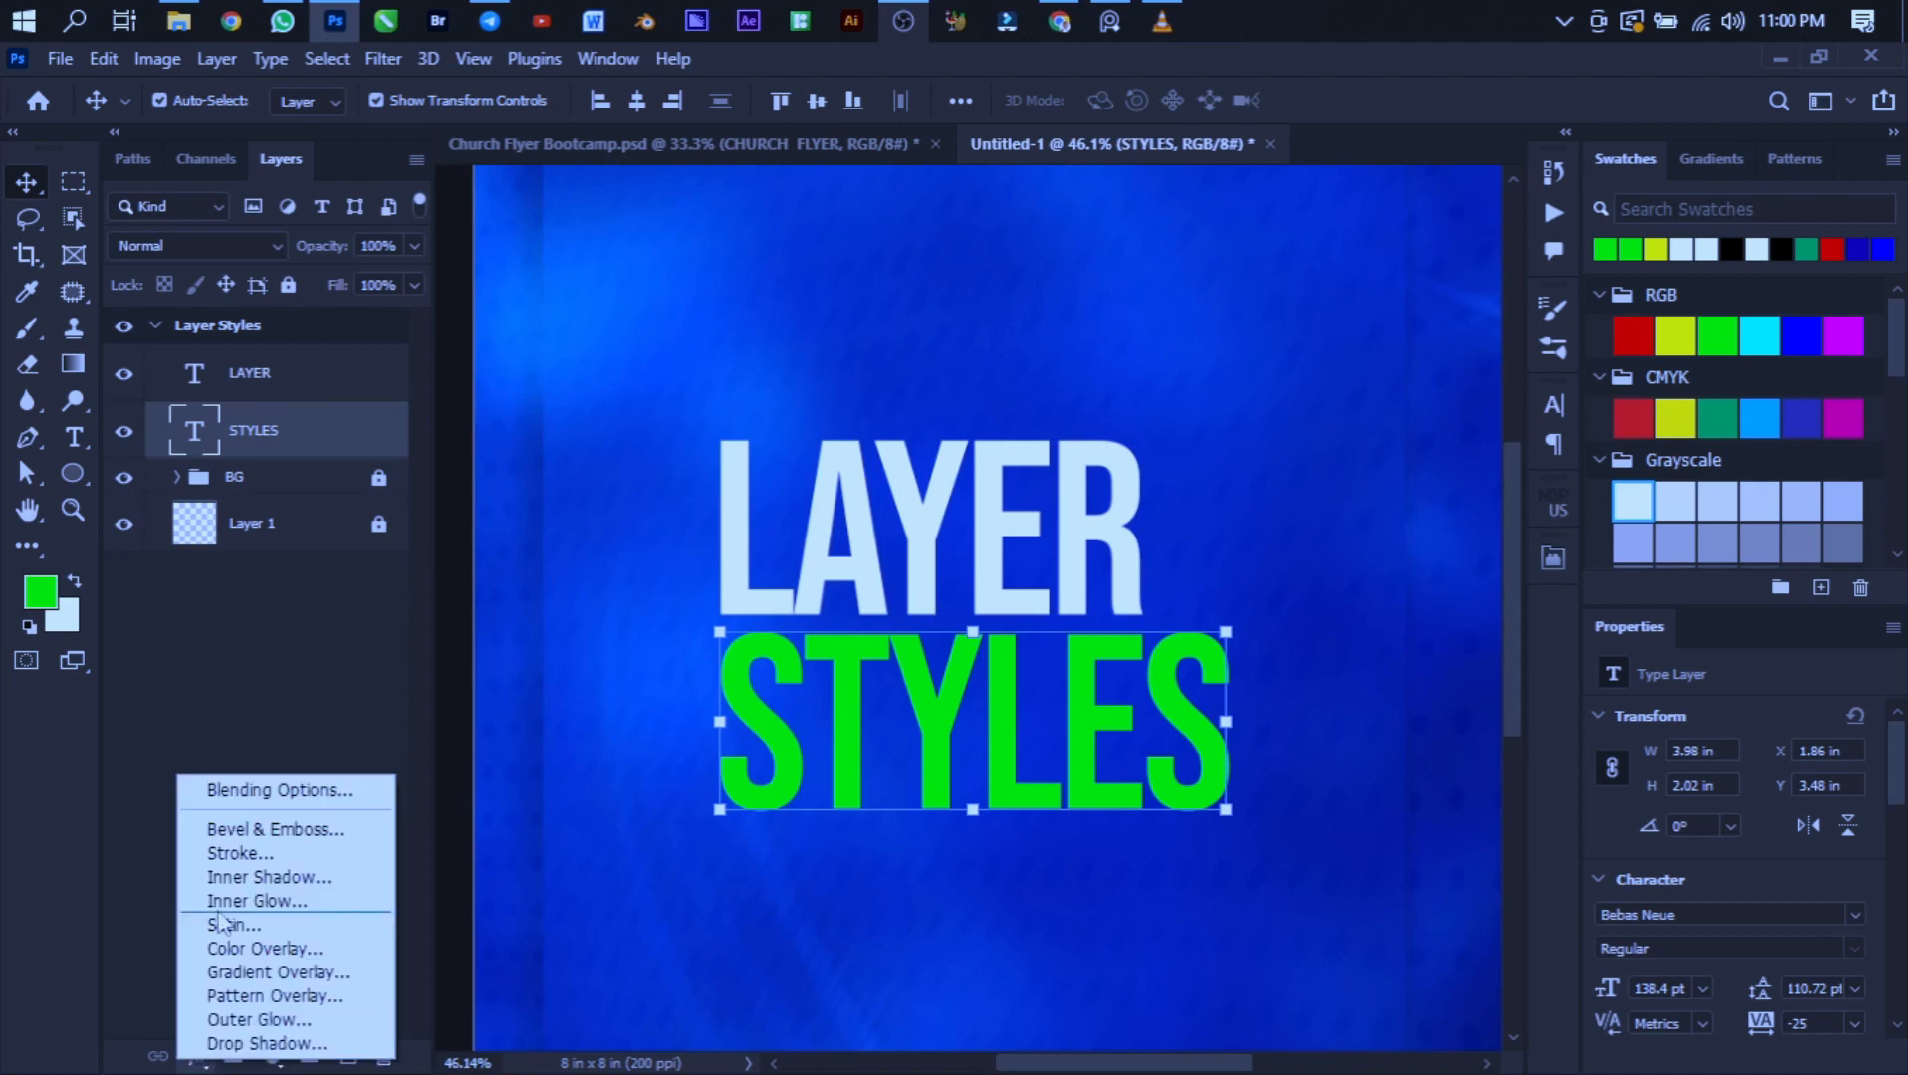
{"action": "left_click", "coordinate": [330, 893]}
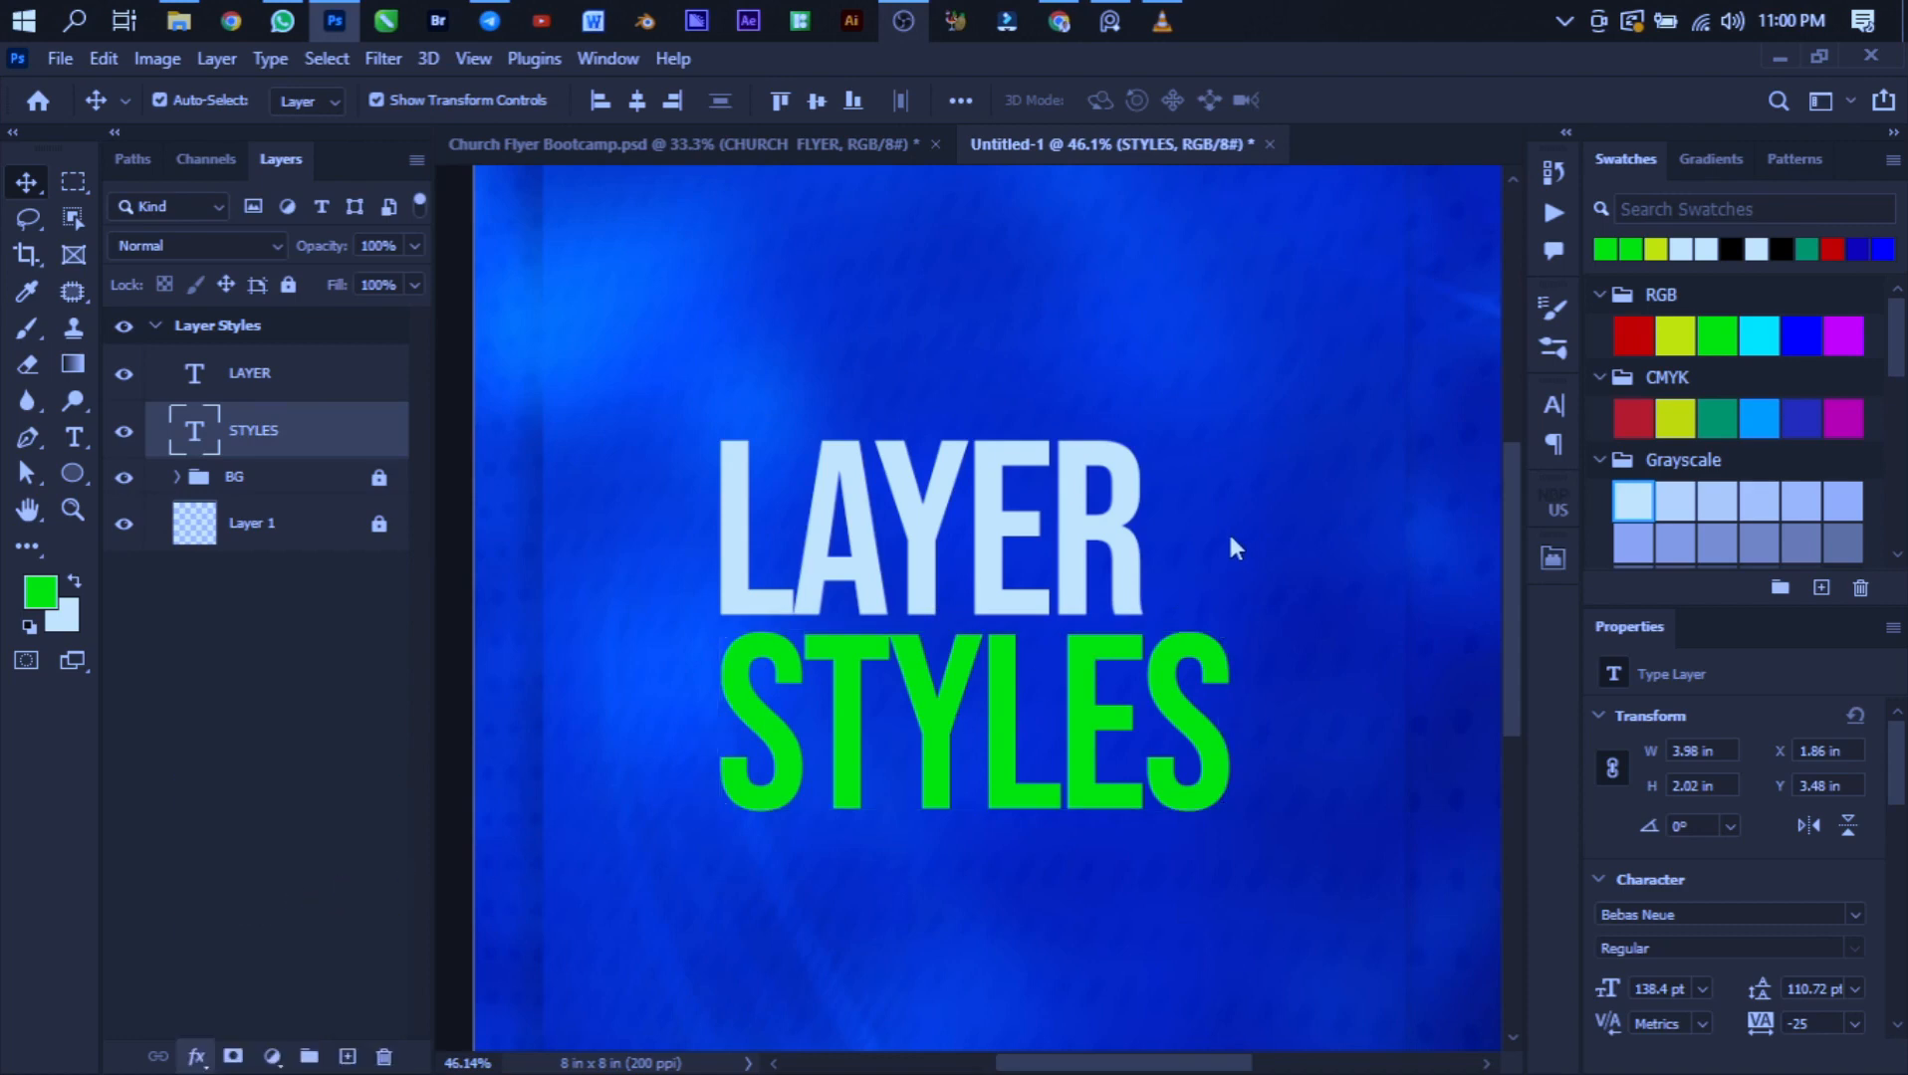
{"action": "left_click_drag", "start_coordinate": [935, 152], "coordinate": [1448, 164]}
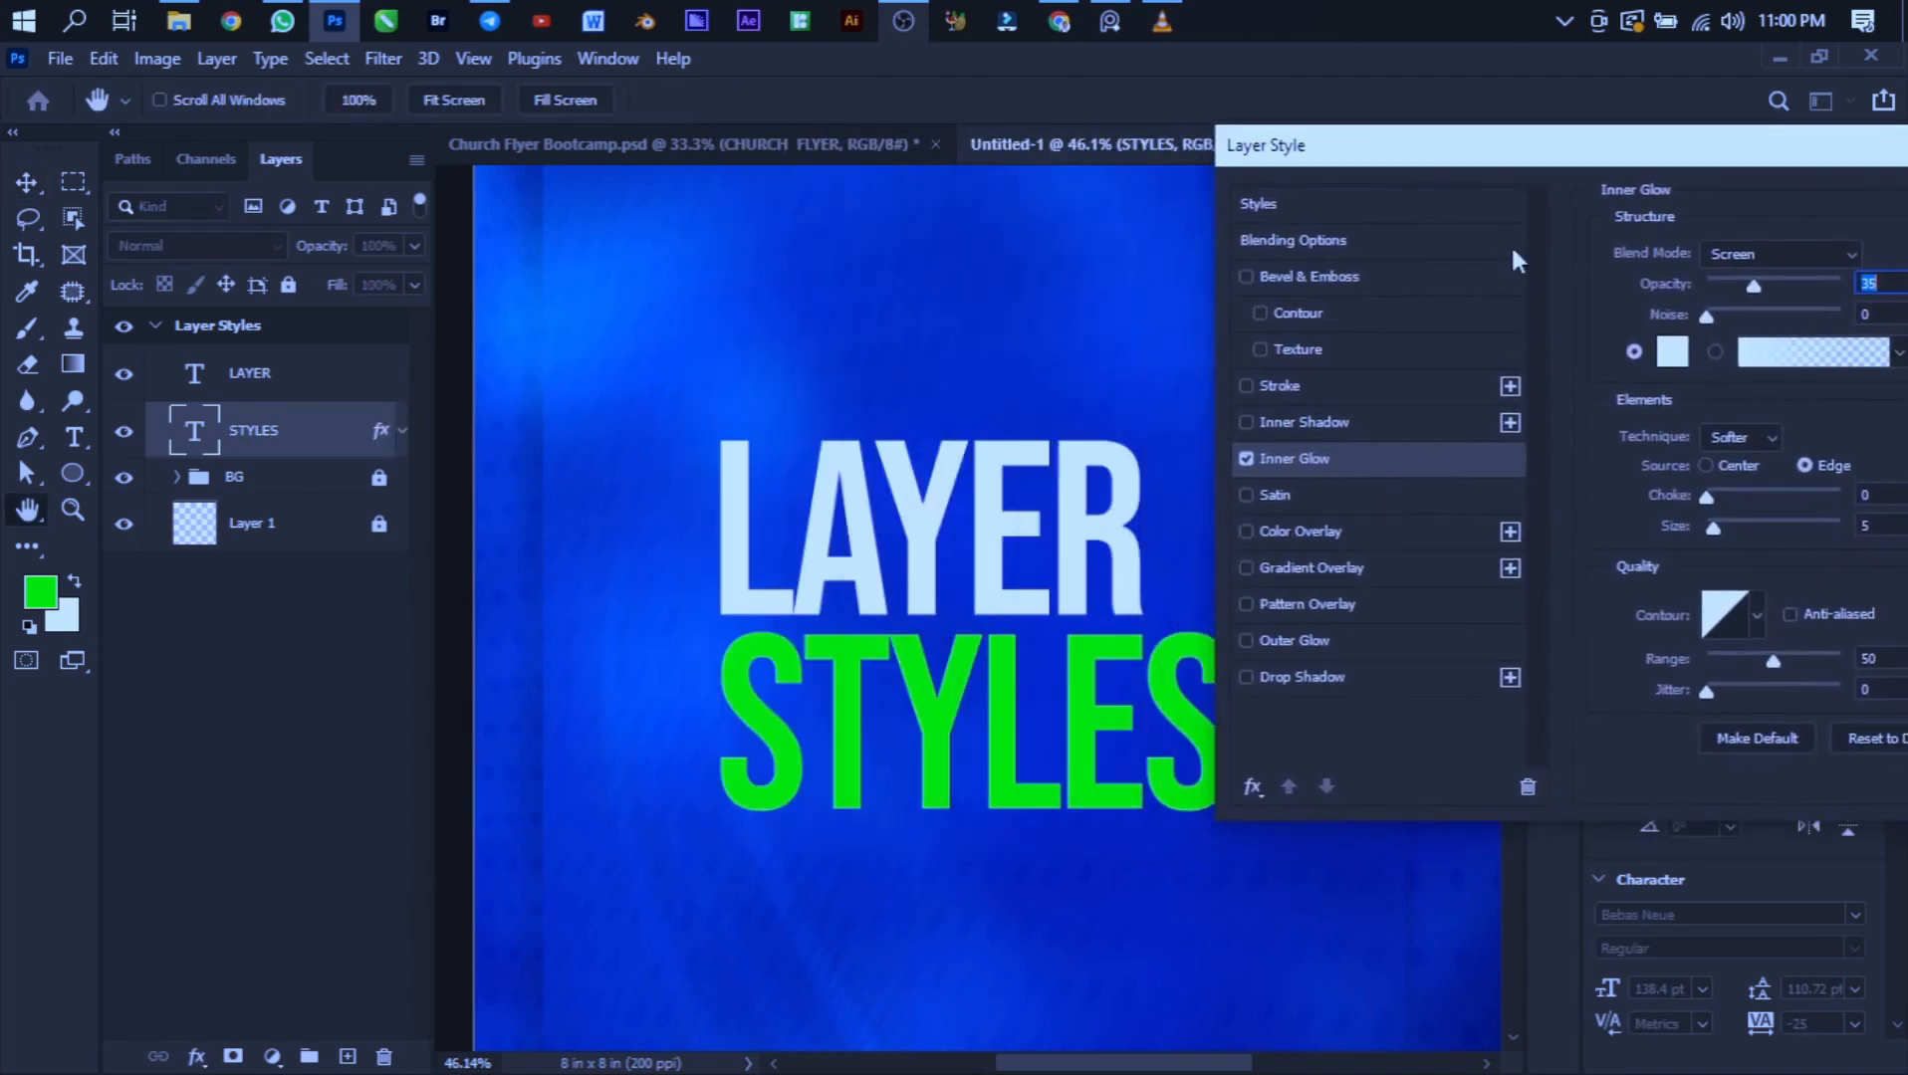
{"action": "left_click", "coordinate": [1755, 283]}
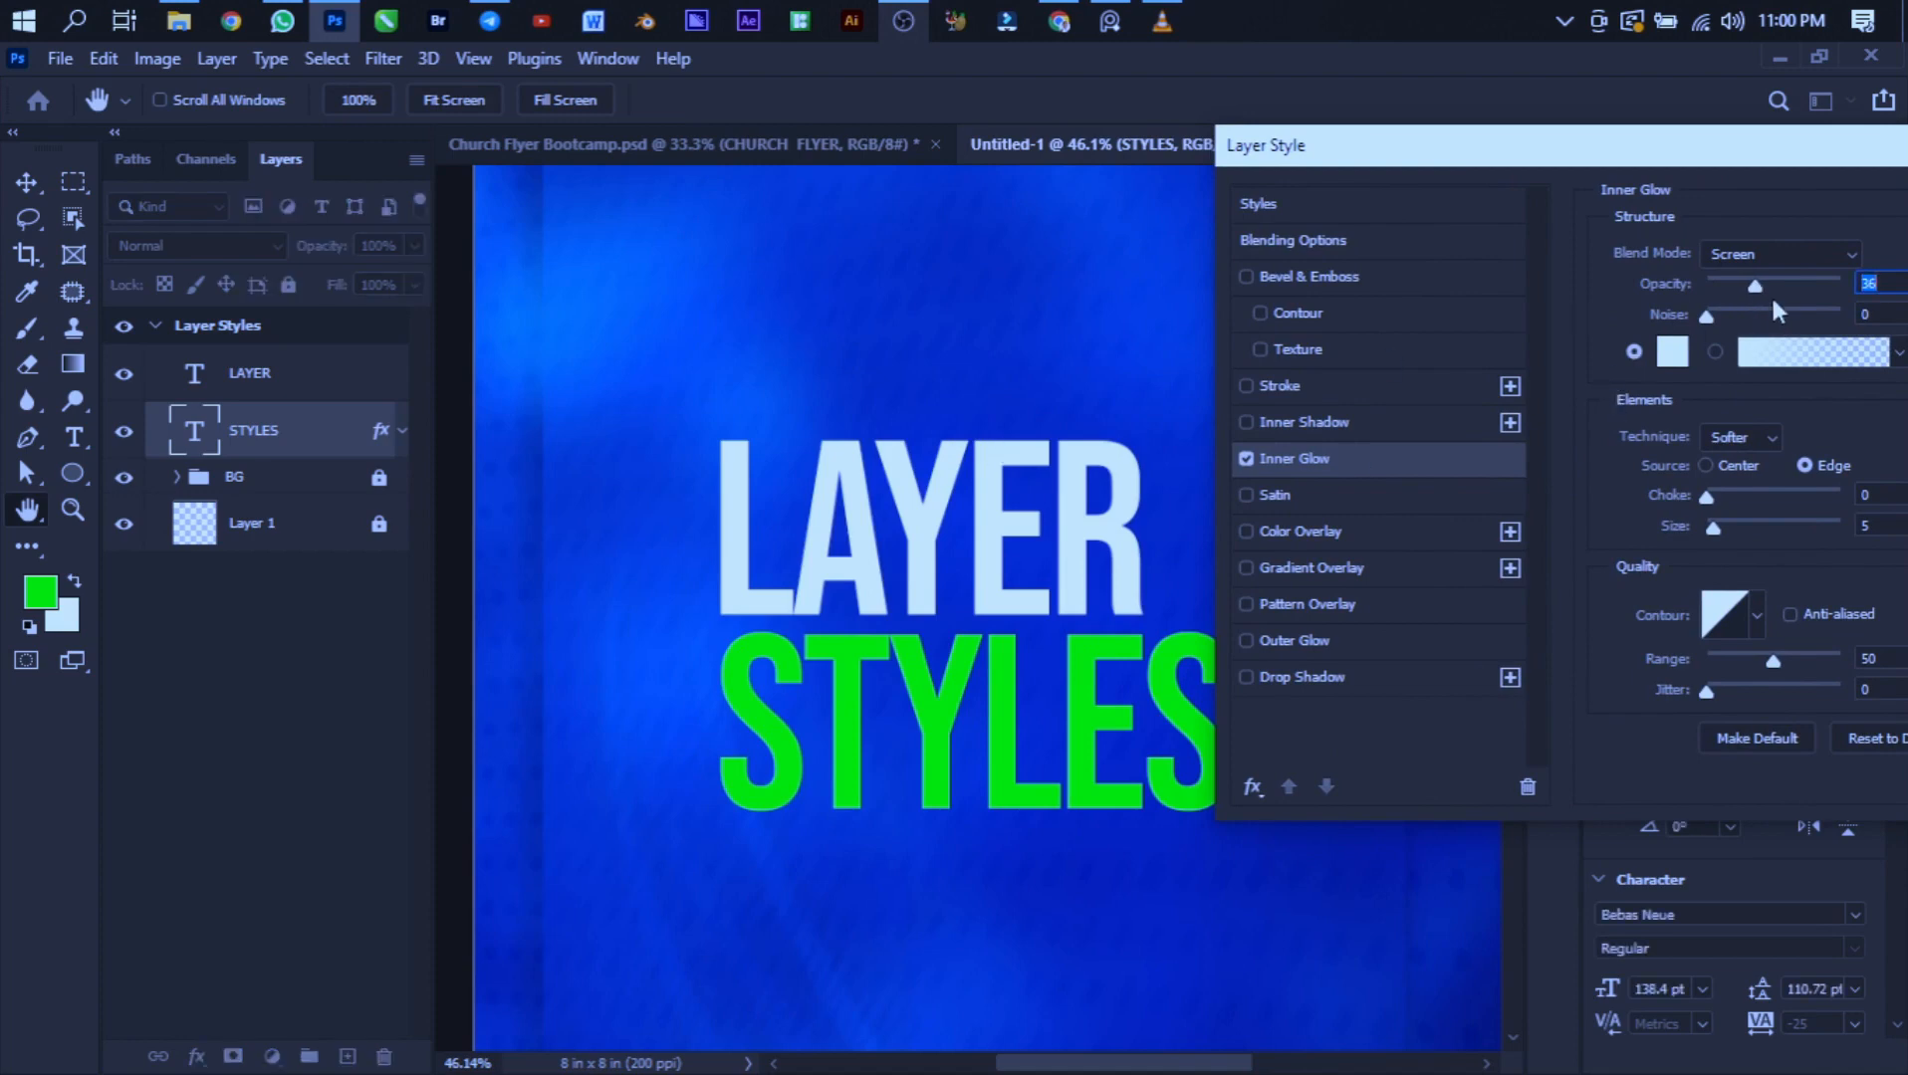
{"action": "left_click", "coordinate": [1749, 282]}
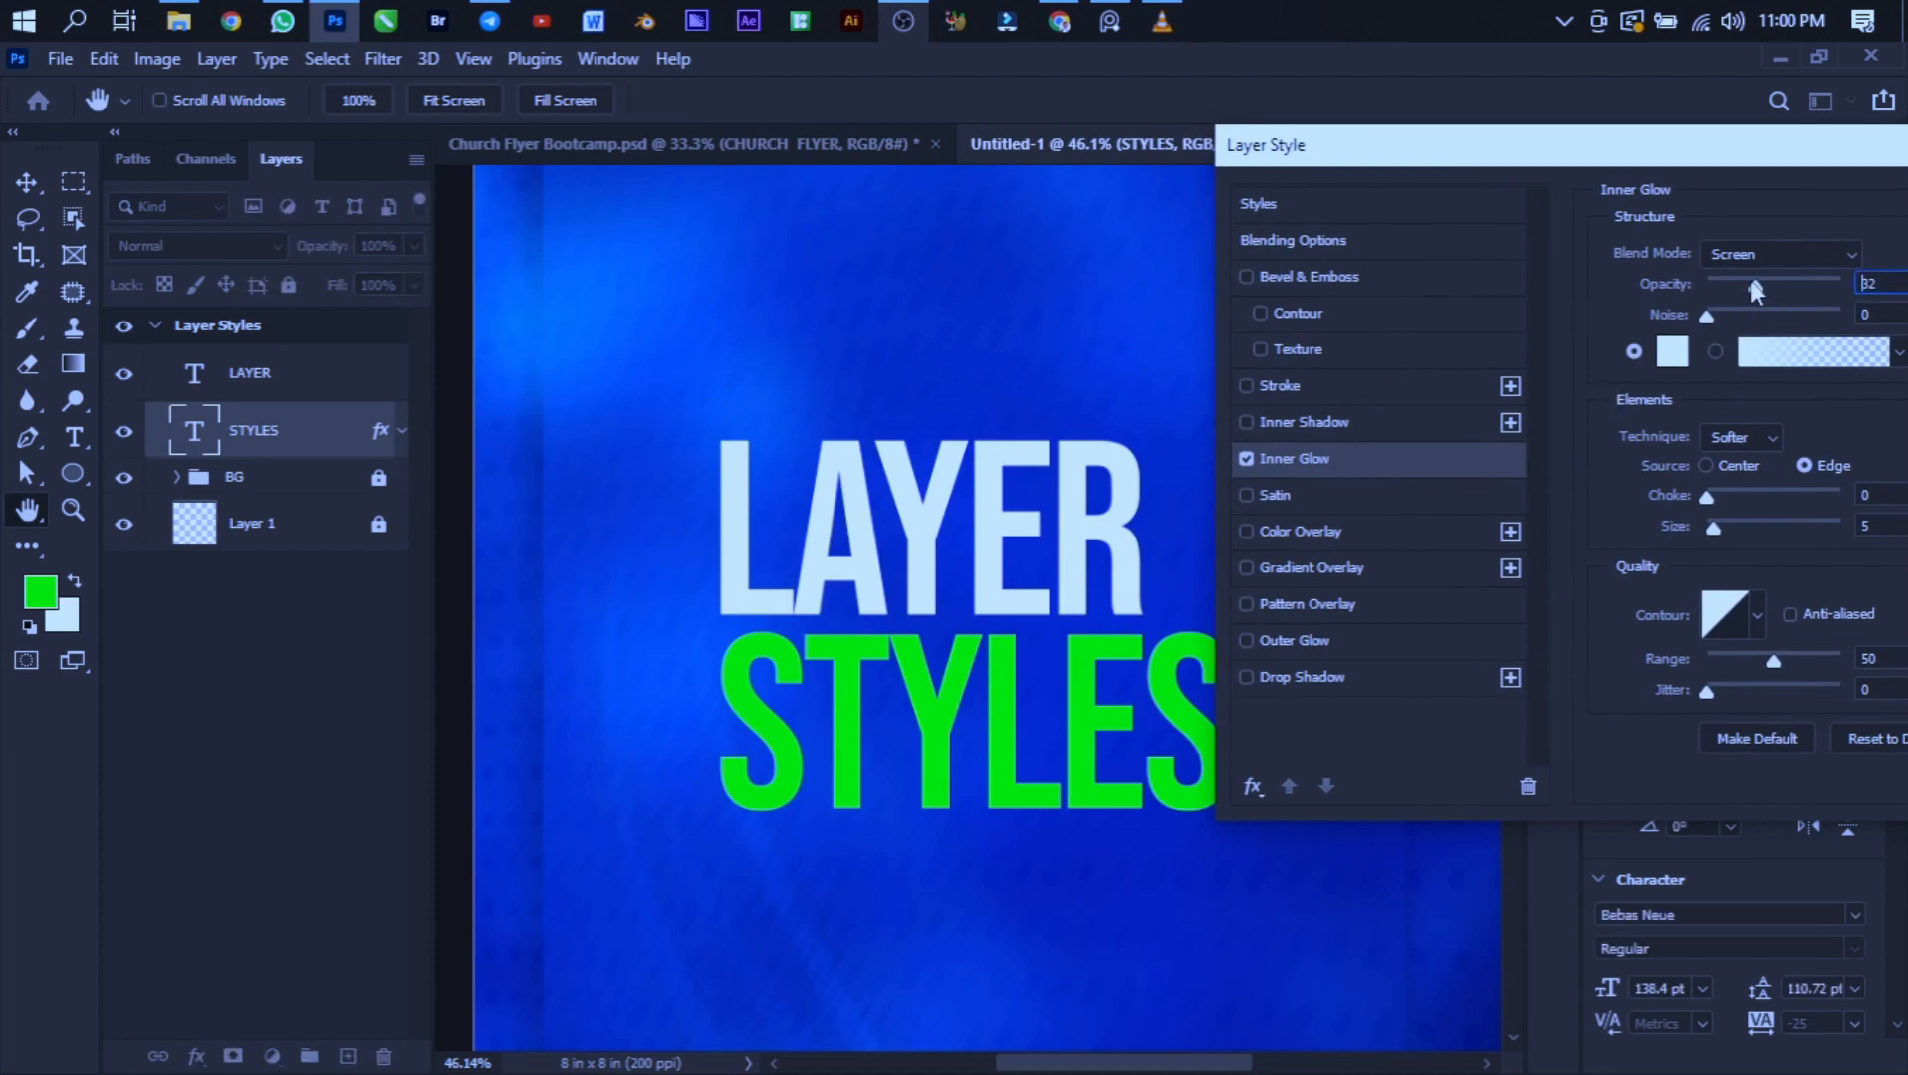
{"action": "left_click", "coordinate": [1808, 289]}
{"action": "mouse_move", "coordinate": [1706, 534]}
{"action": "left_mouse_down"}
{"action": "mouse_move", "coordinate": [1769, 540]}
{"action": "mouse_move", "coordinate": [1735, 538]}
{"action": "left_mouse_up"}
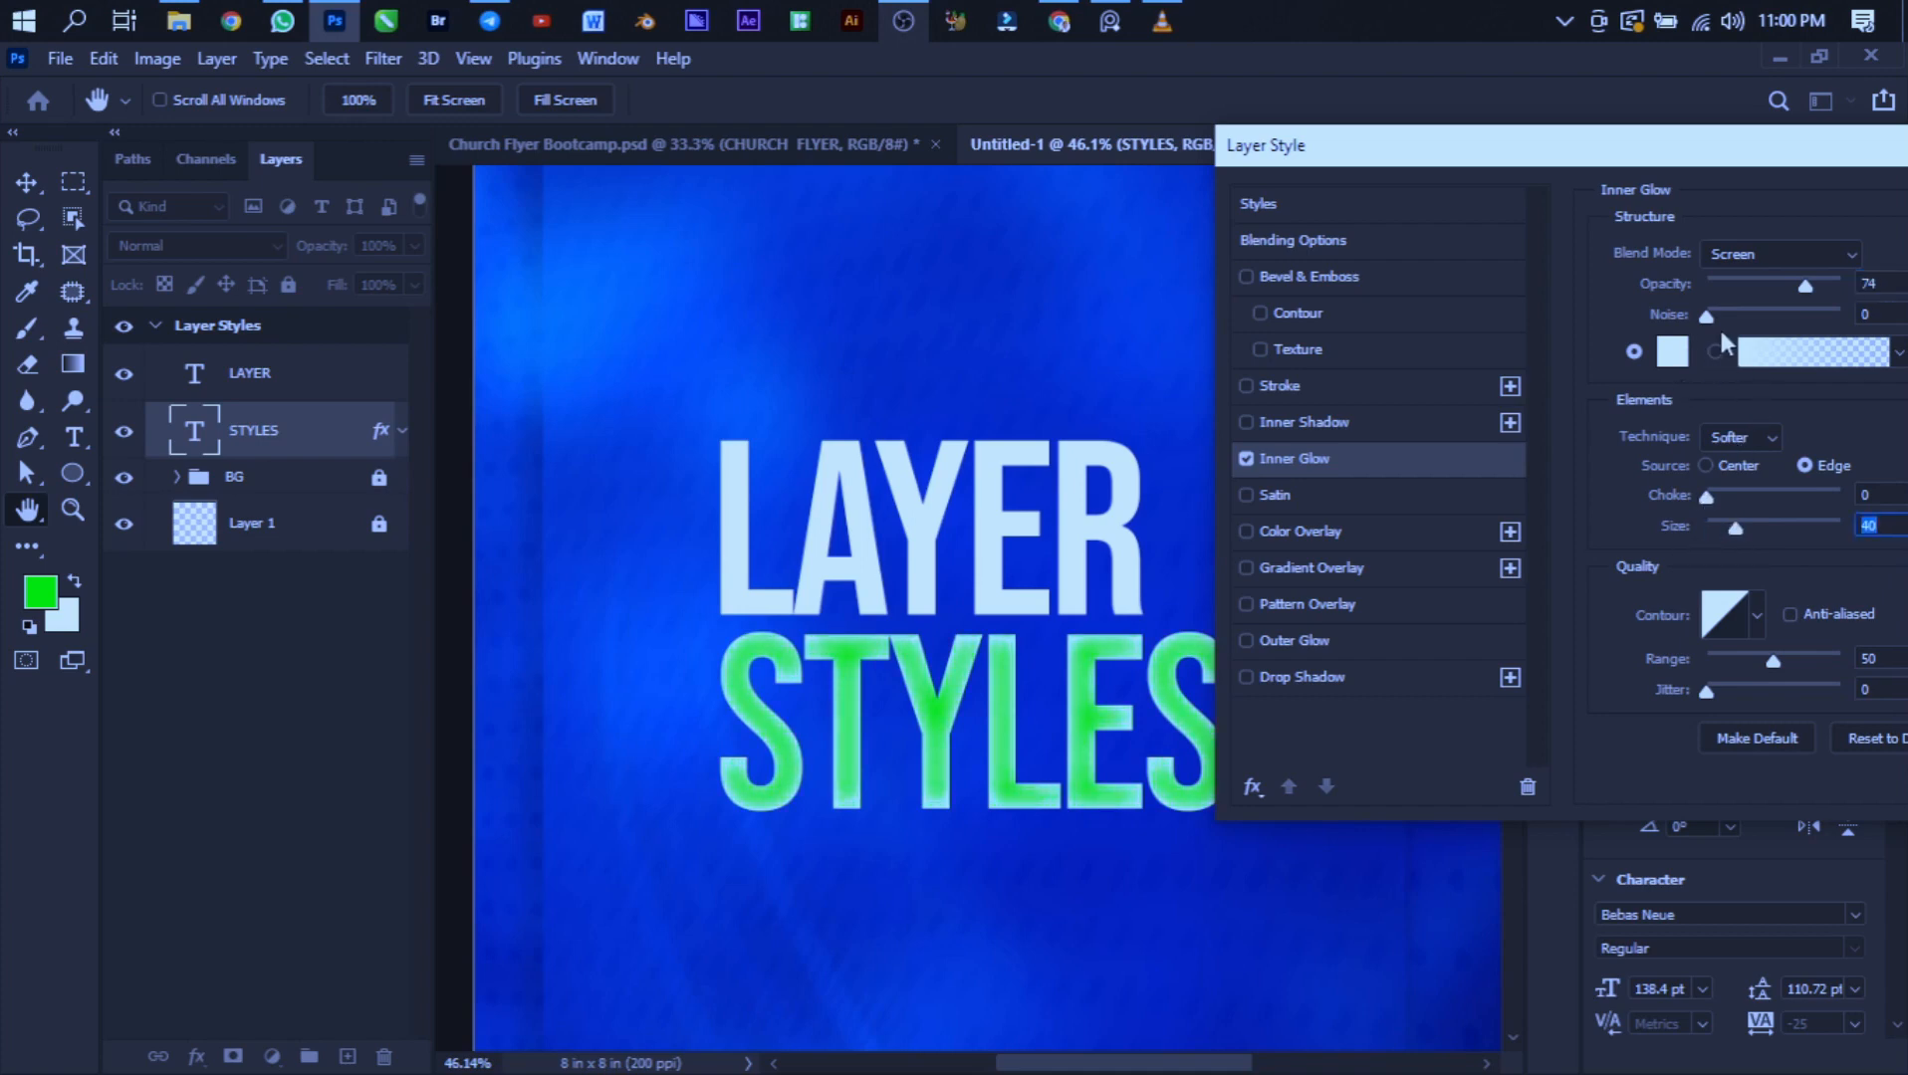
- Set the inner glow's technique to Precise and size to 16 px, and add some noise
{"action": "left_click", "coordinate": [1731, 435]}
{"action": "left_click", "coordinate": [1719, 470]}
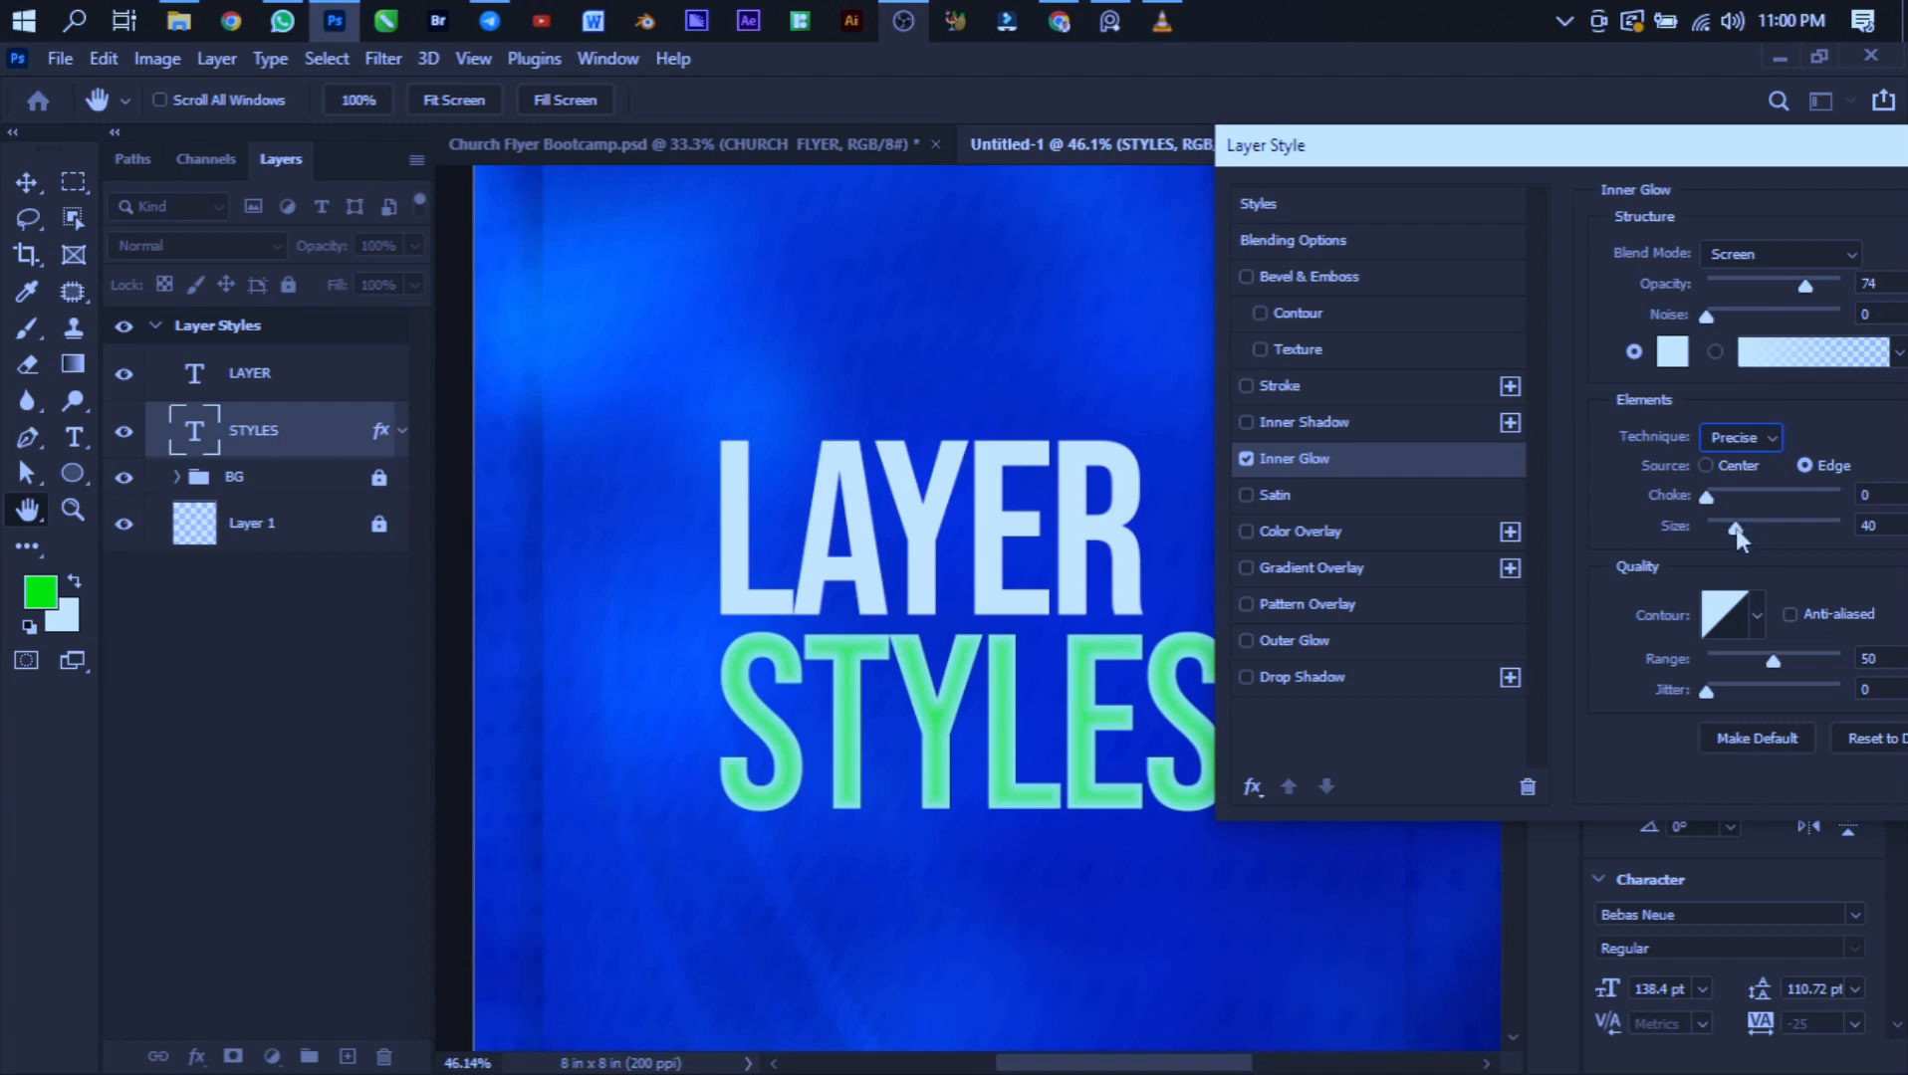
{"action": "left_click_drag", "start_coordinate": [1735, 528], "coordinate": [1721, 529]}
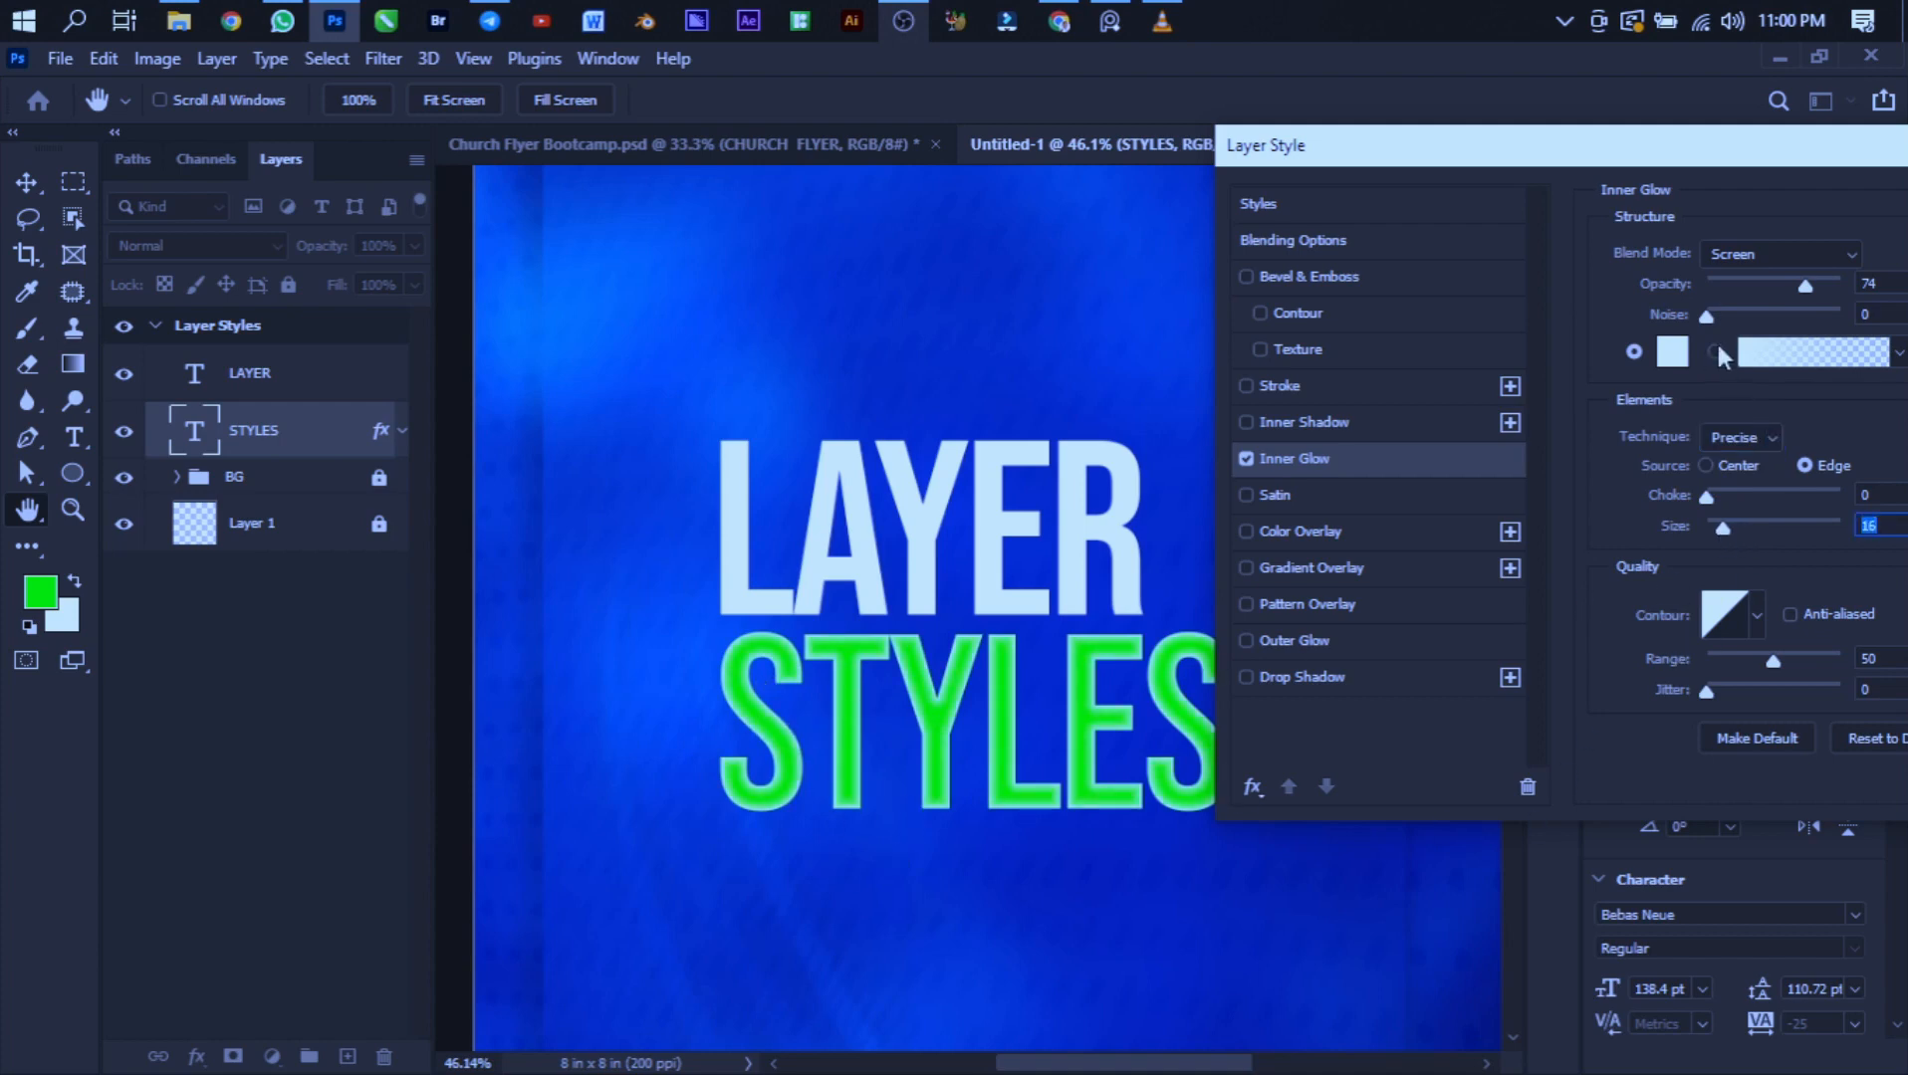
{"action": "left_click_drag", "start_coordinate": [1705, 319], "coordinate": [1771, 338]}
- Add a drop shadow to STYLES with distance 35 px and opacity 32%, then apply the layer style
{"action": "left_click_drag", "start_coordinate": [1403, 151], "coordinate": [1432, 86]}
{"action": "left_click", "coordinate": [1301, 611]}
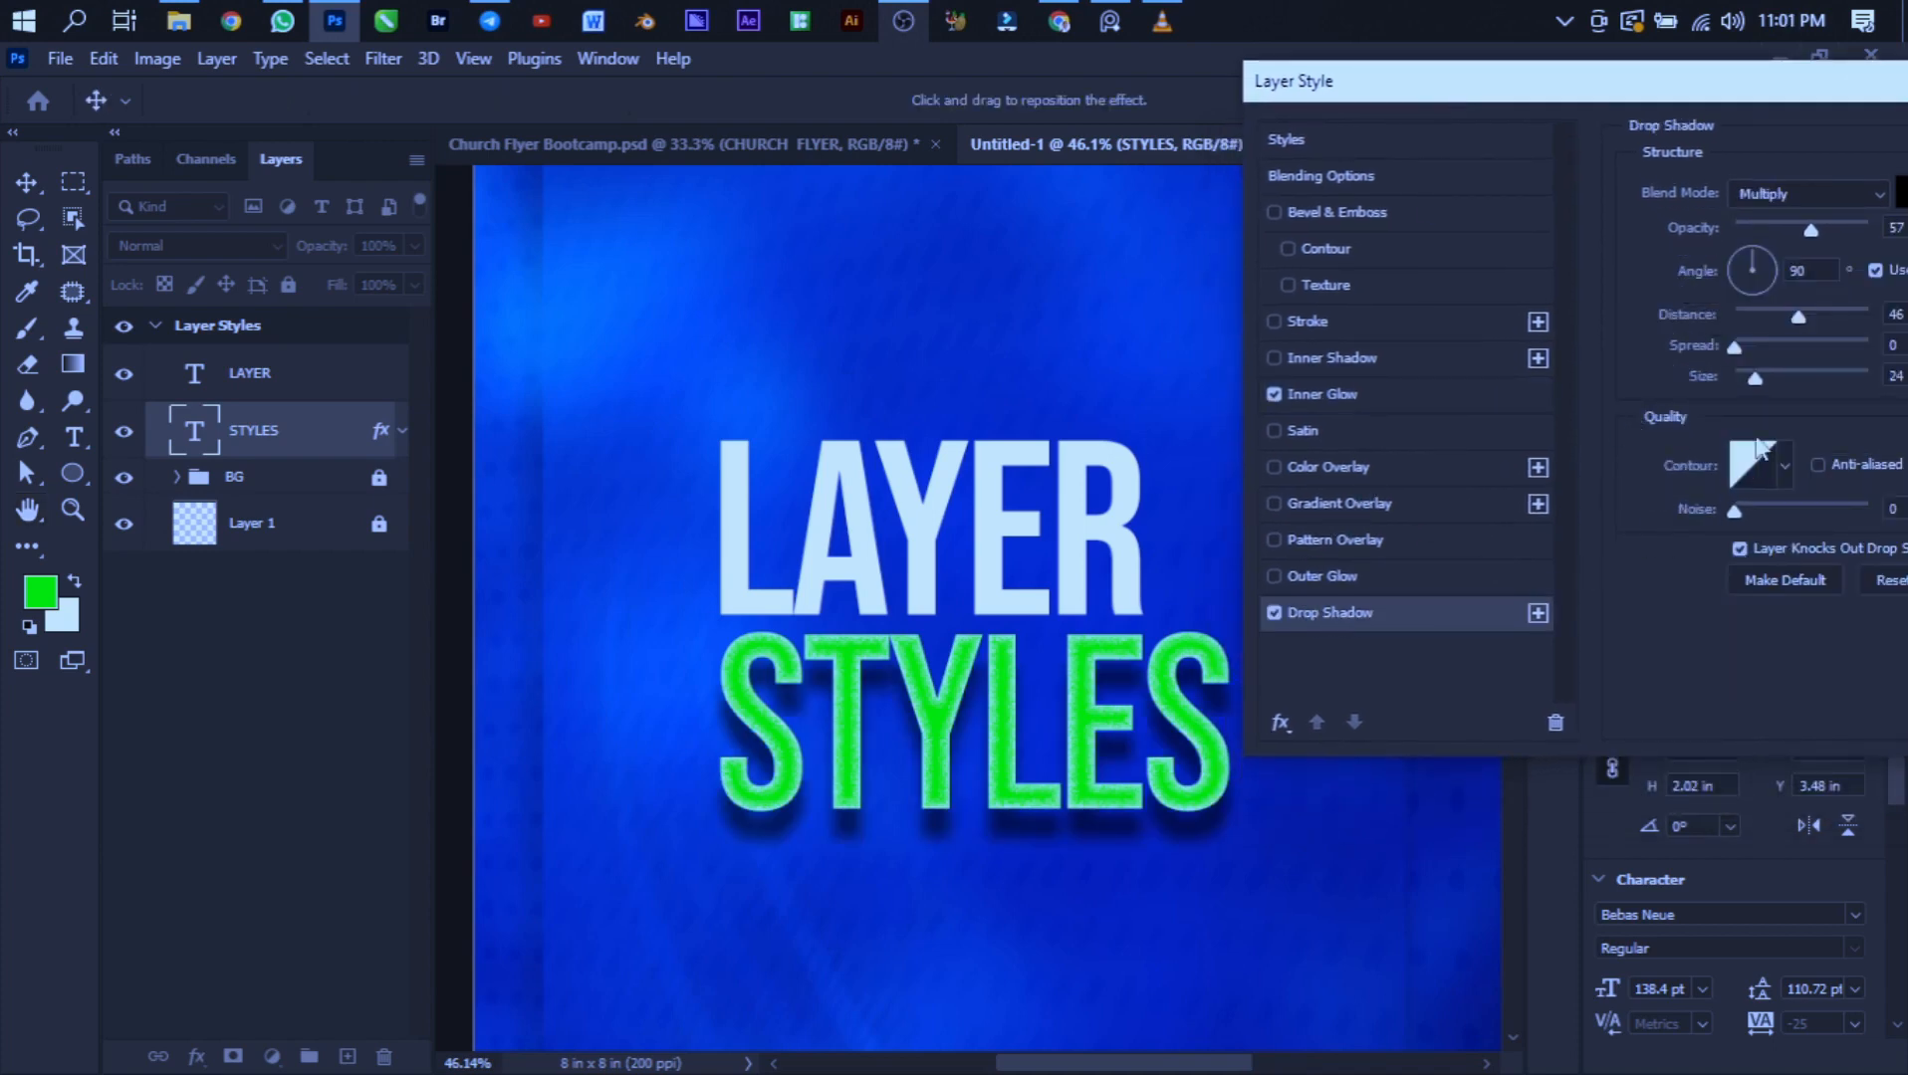
{"action": "left_click_drag", "start_coordinate": [1797, 322], "coordinate": [1784, 317]}
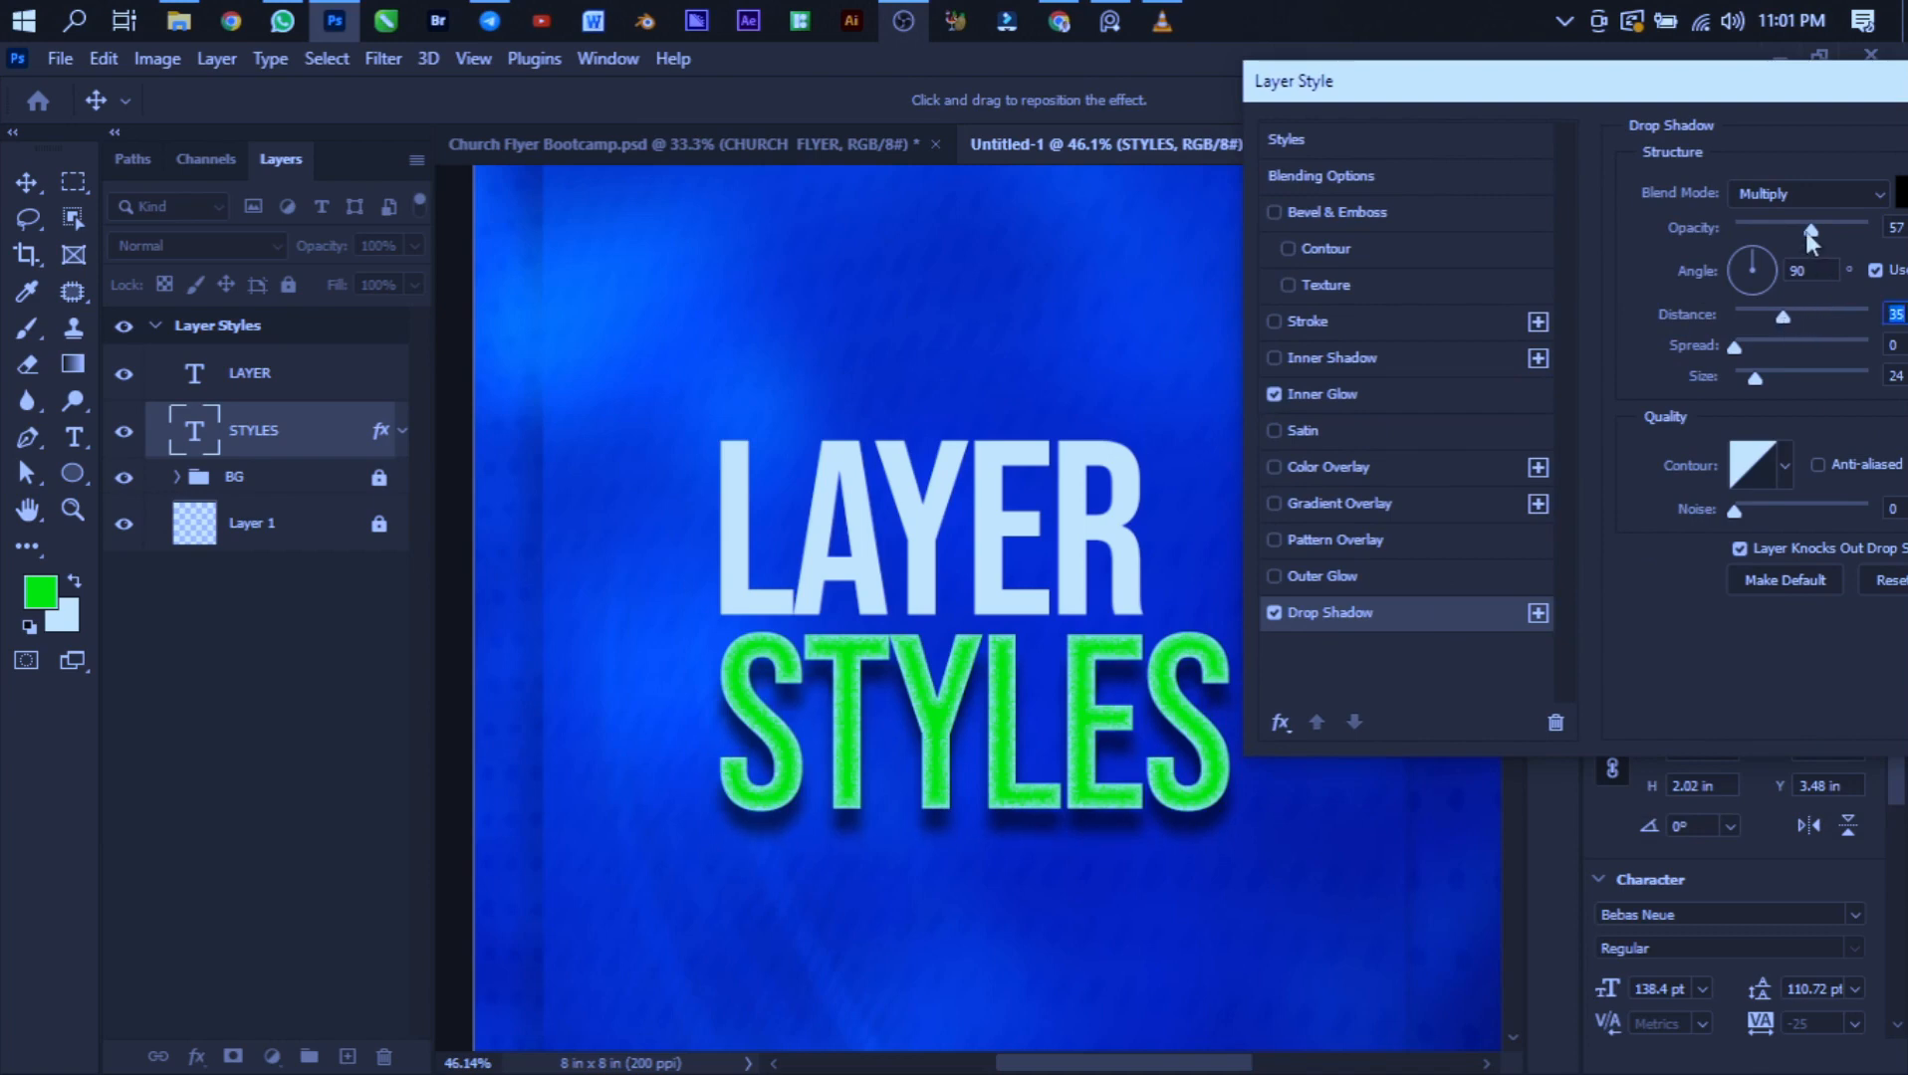
{"action": "left_click_drag", "start_coordinate": [1805, 231], "coordinate": [1777, 230]}
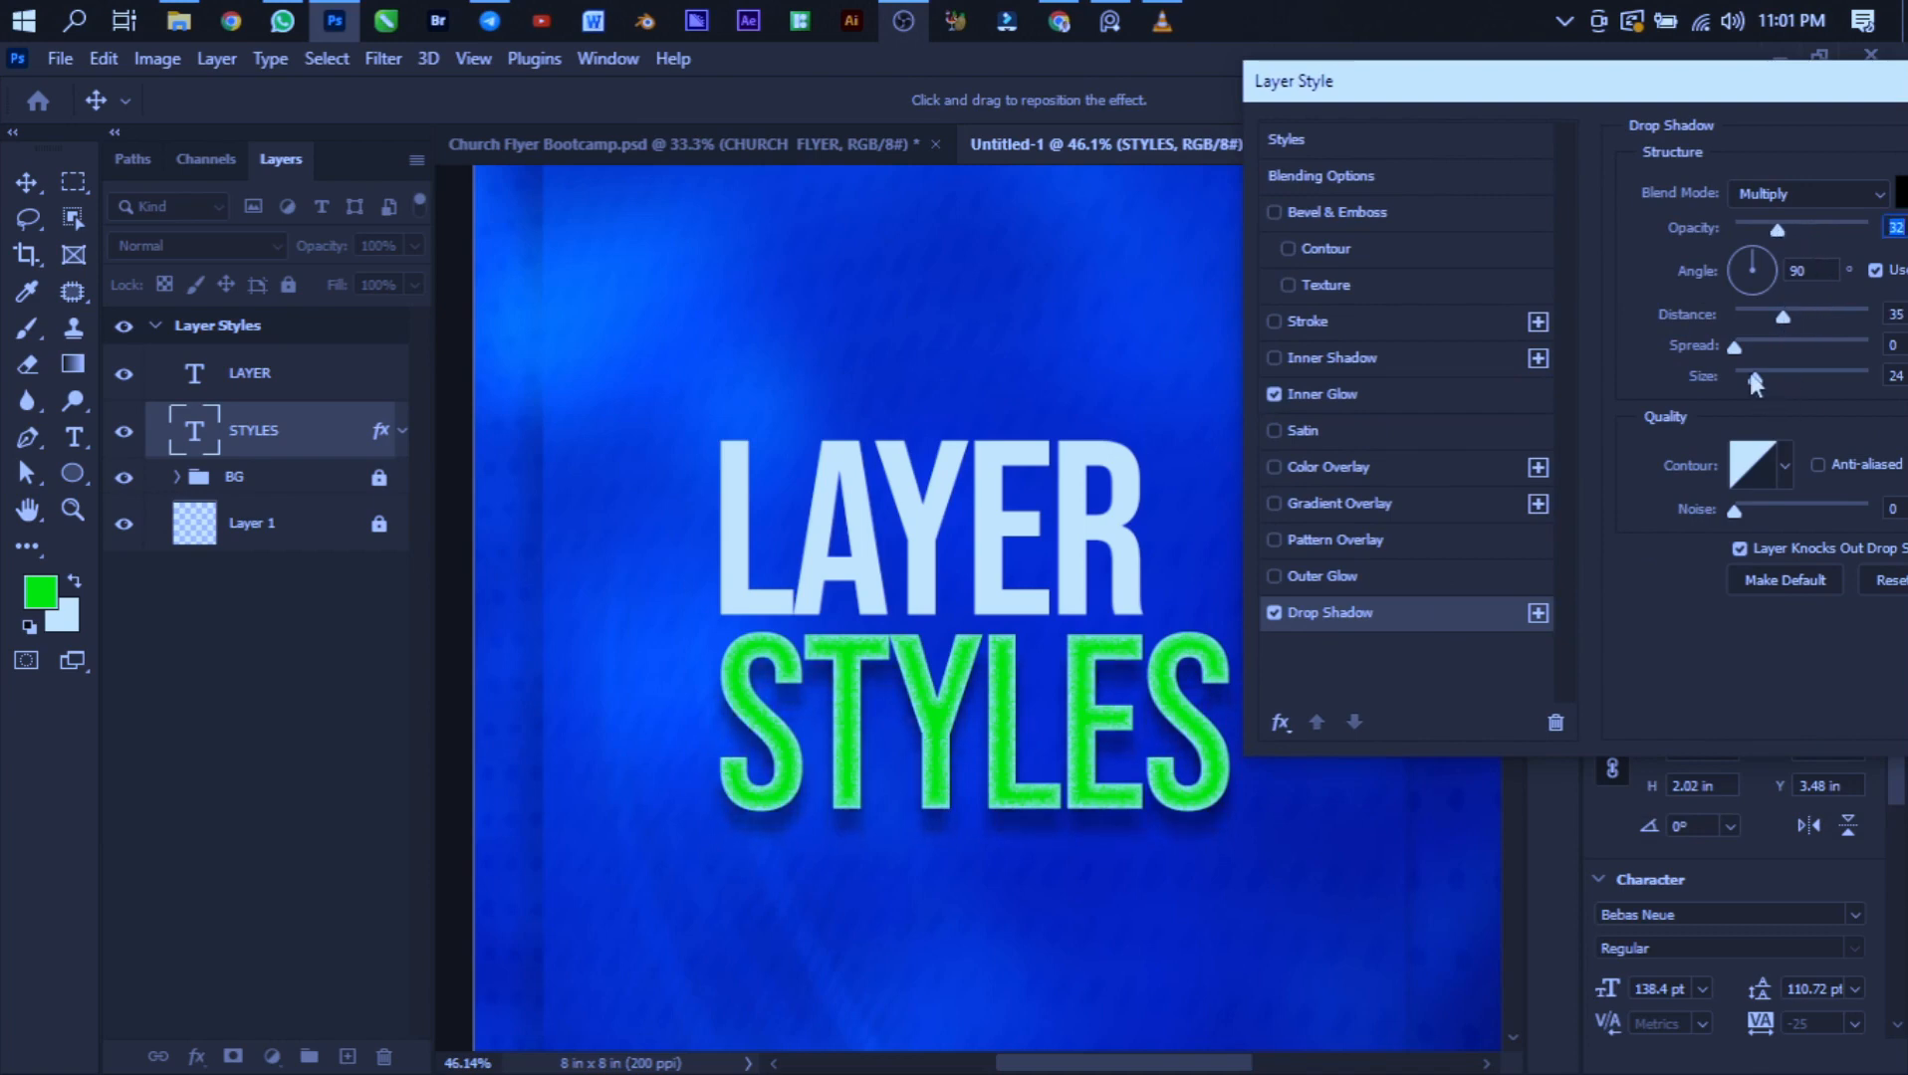
{"action": "left_click_drag", "start_coordinate": [1755, 379], "coordinate": [1750, 378]}
{"action": "left_click_drag", "start_coordinate": [1563, 86], "coordinate": [1471, 183]}
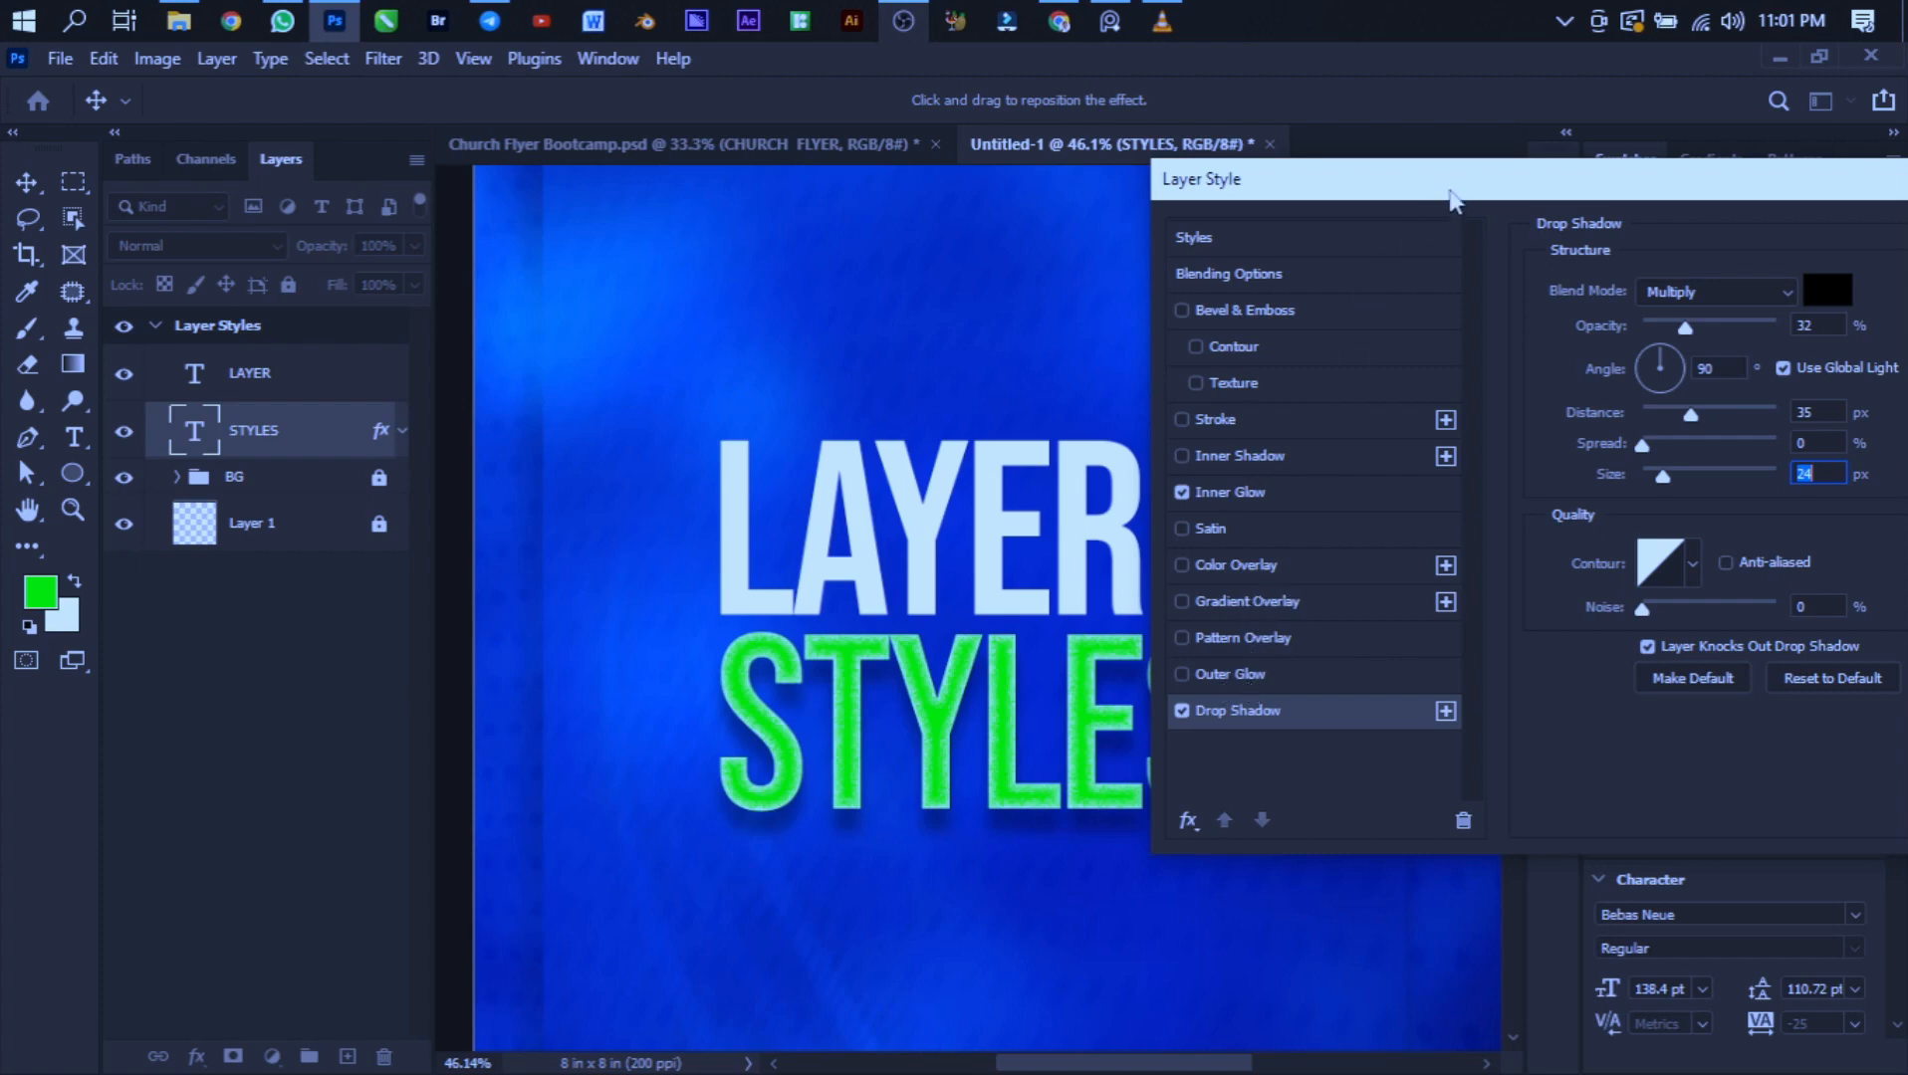
{"action": "left_click_drag", "start_coordinate": [1453, 199], "coordinate": [1266, 187]}
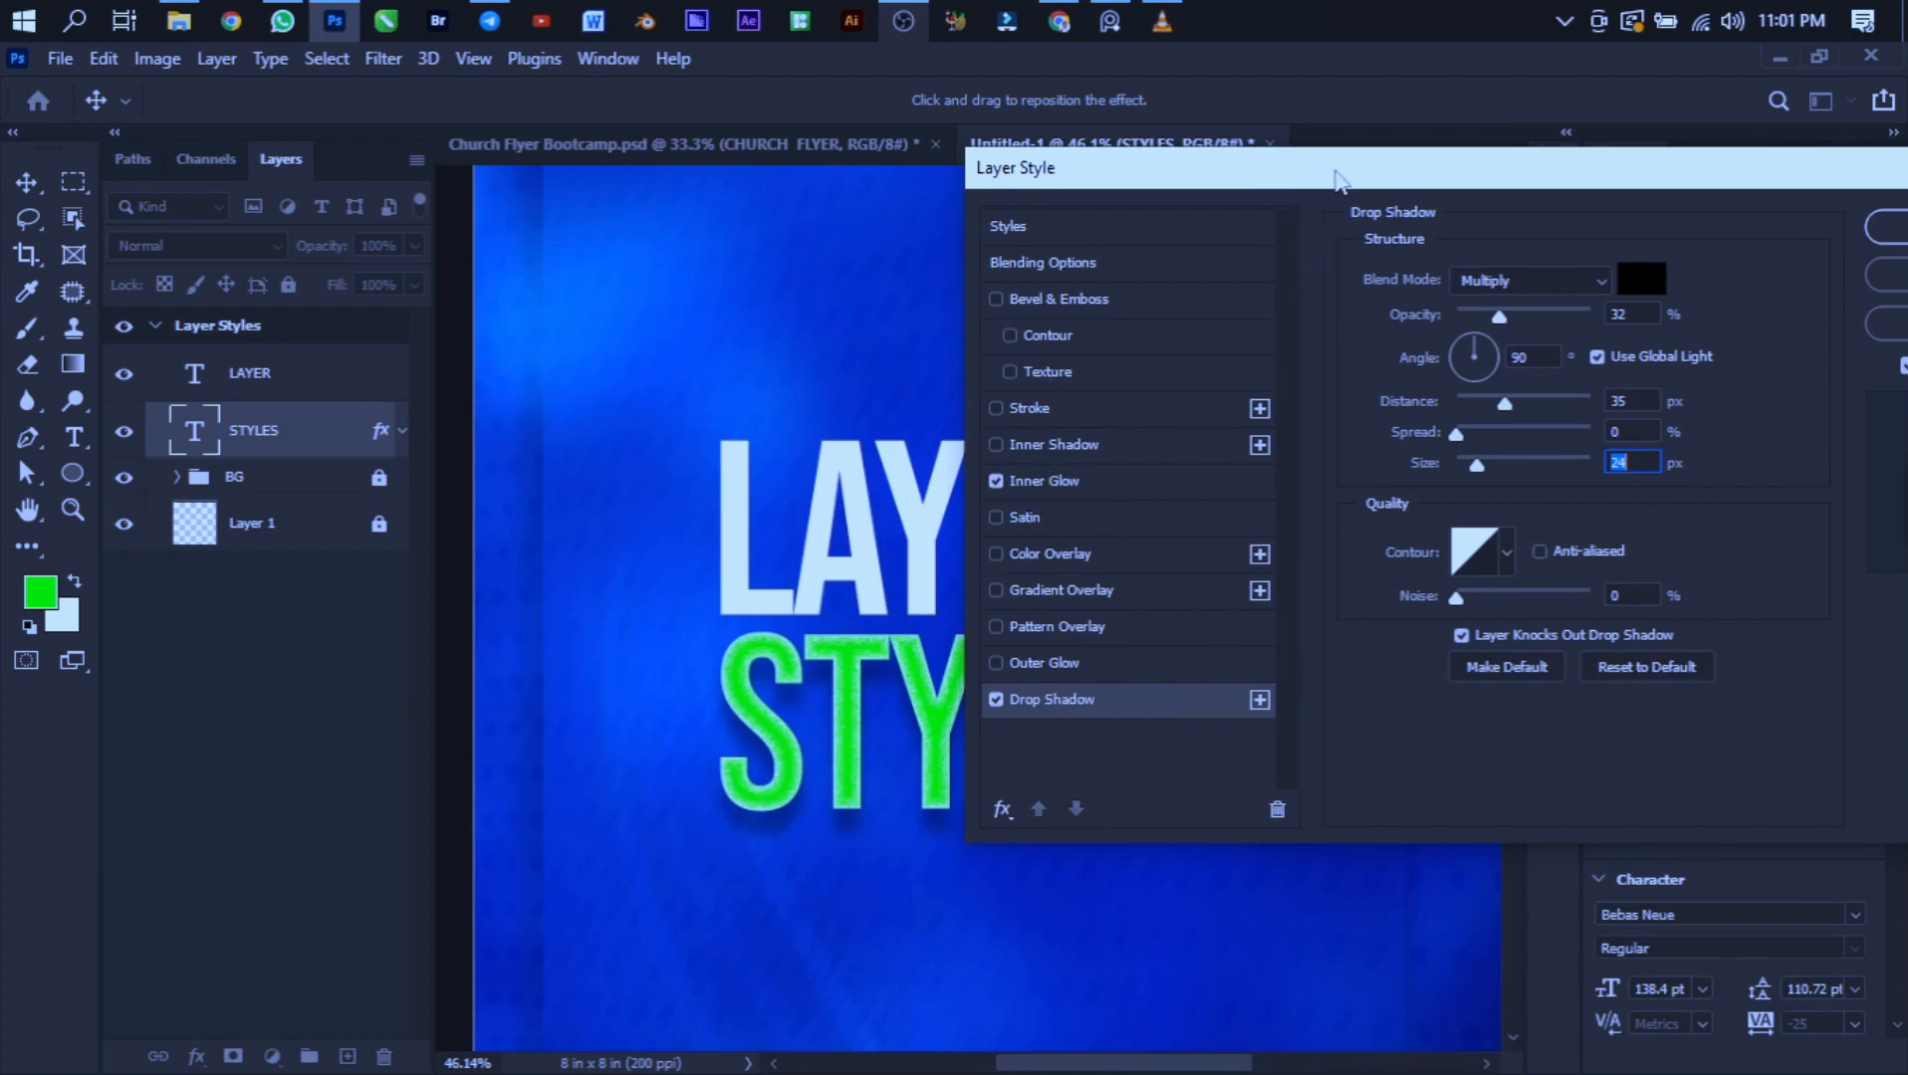
{"action": "left_click_drag", "start_coordinate": [1337, 180], "coordinate": [872, 205]}
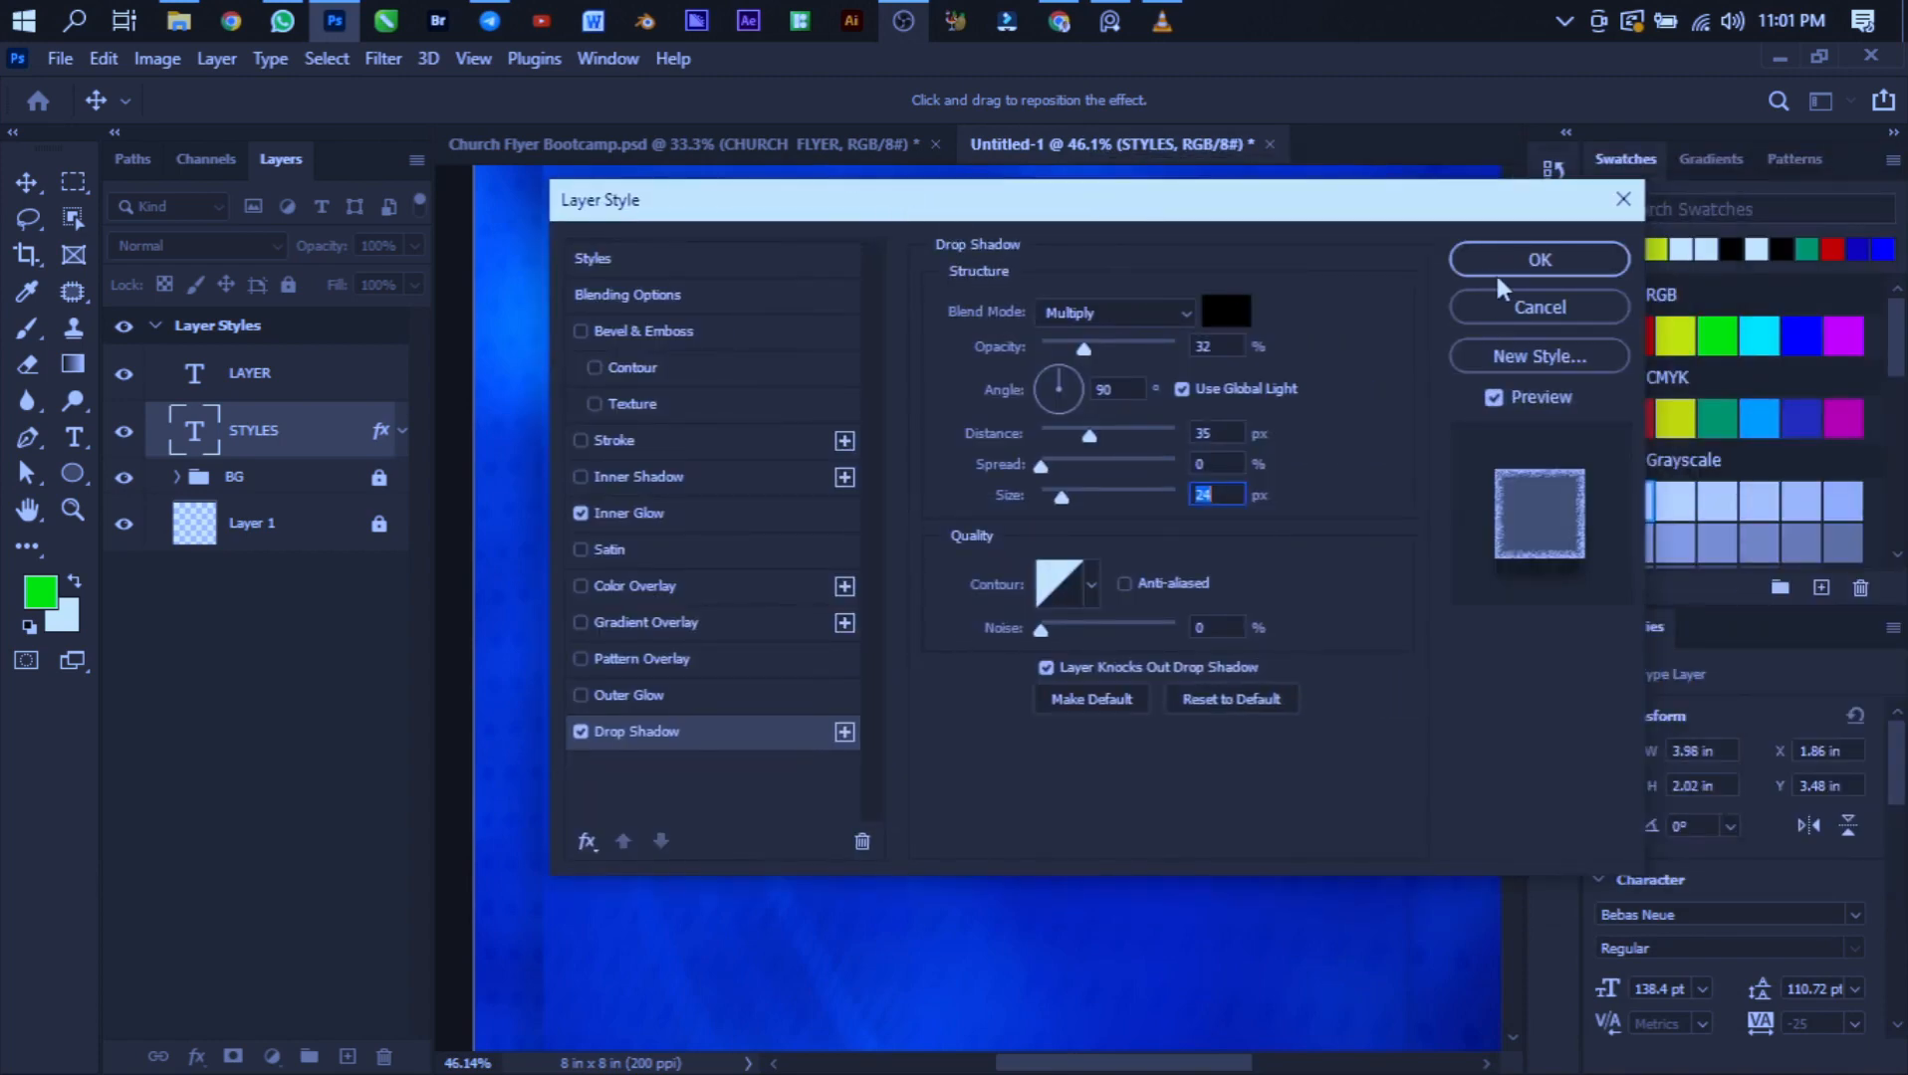
{"action": "left_click", "coordinate": [1493, 267]}
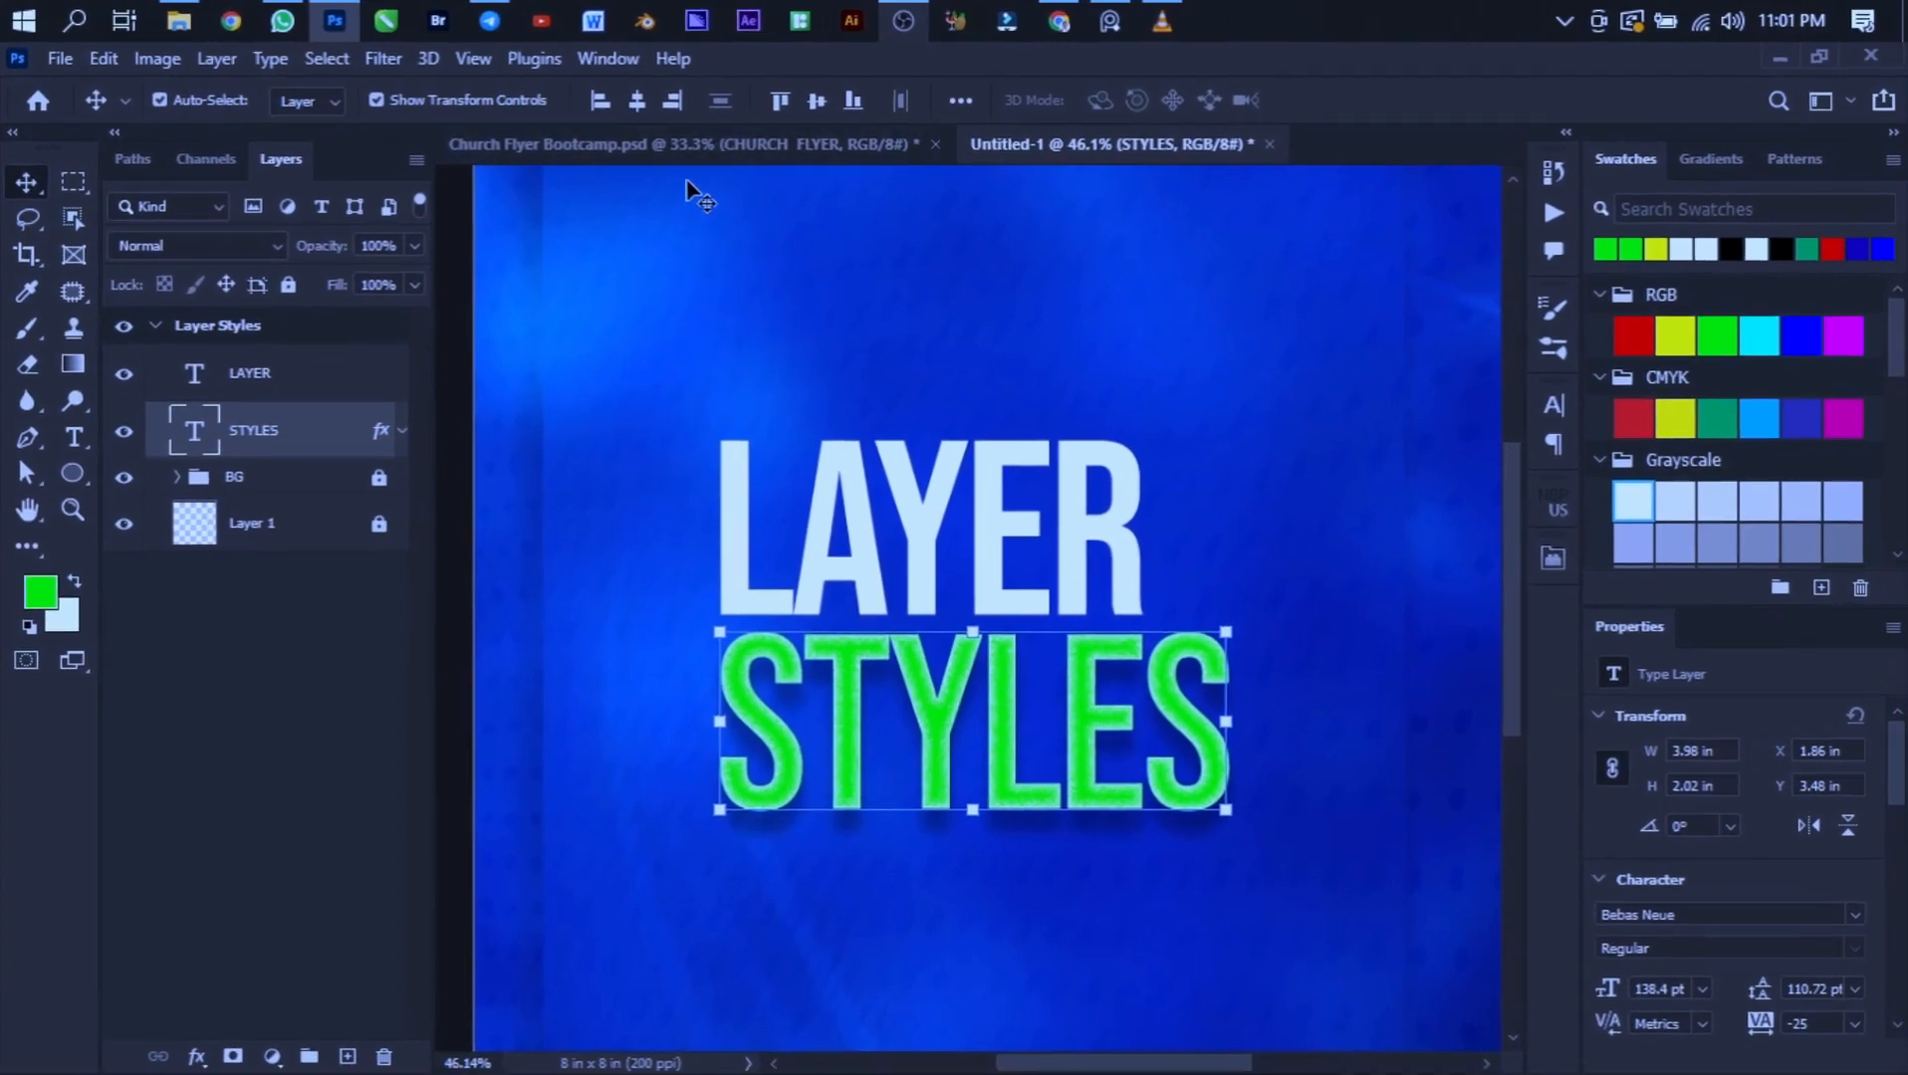
- Compare the result with the Church Flyer document, then return to the Layer Styles document
{"action": "left_click", "coordinate": [715, 141]}
{"action": "scroll", "coordinate": [863, 481], "scroll_direction": "up", "scroll_amount": 2}
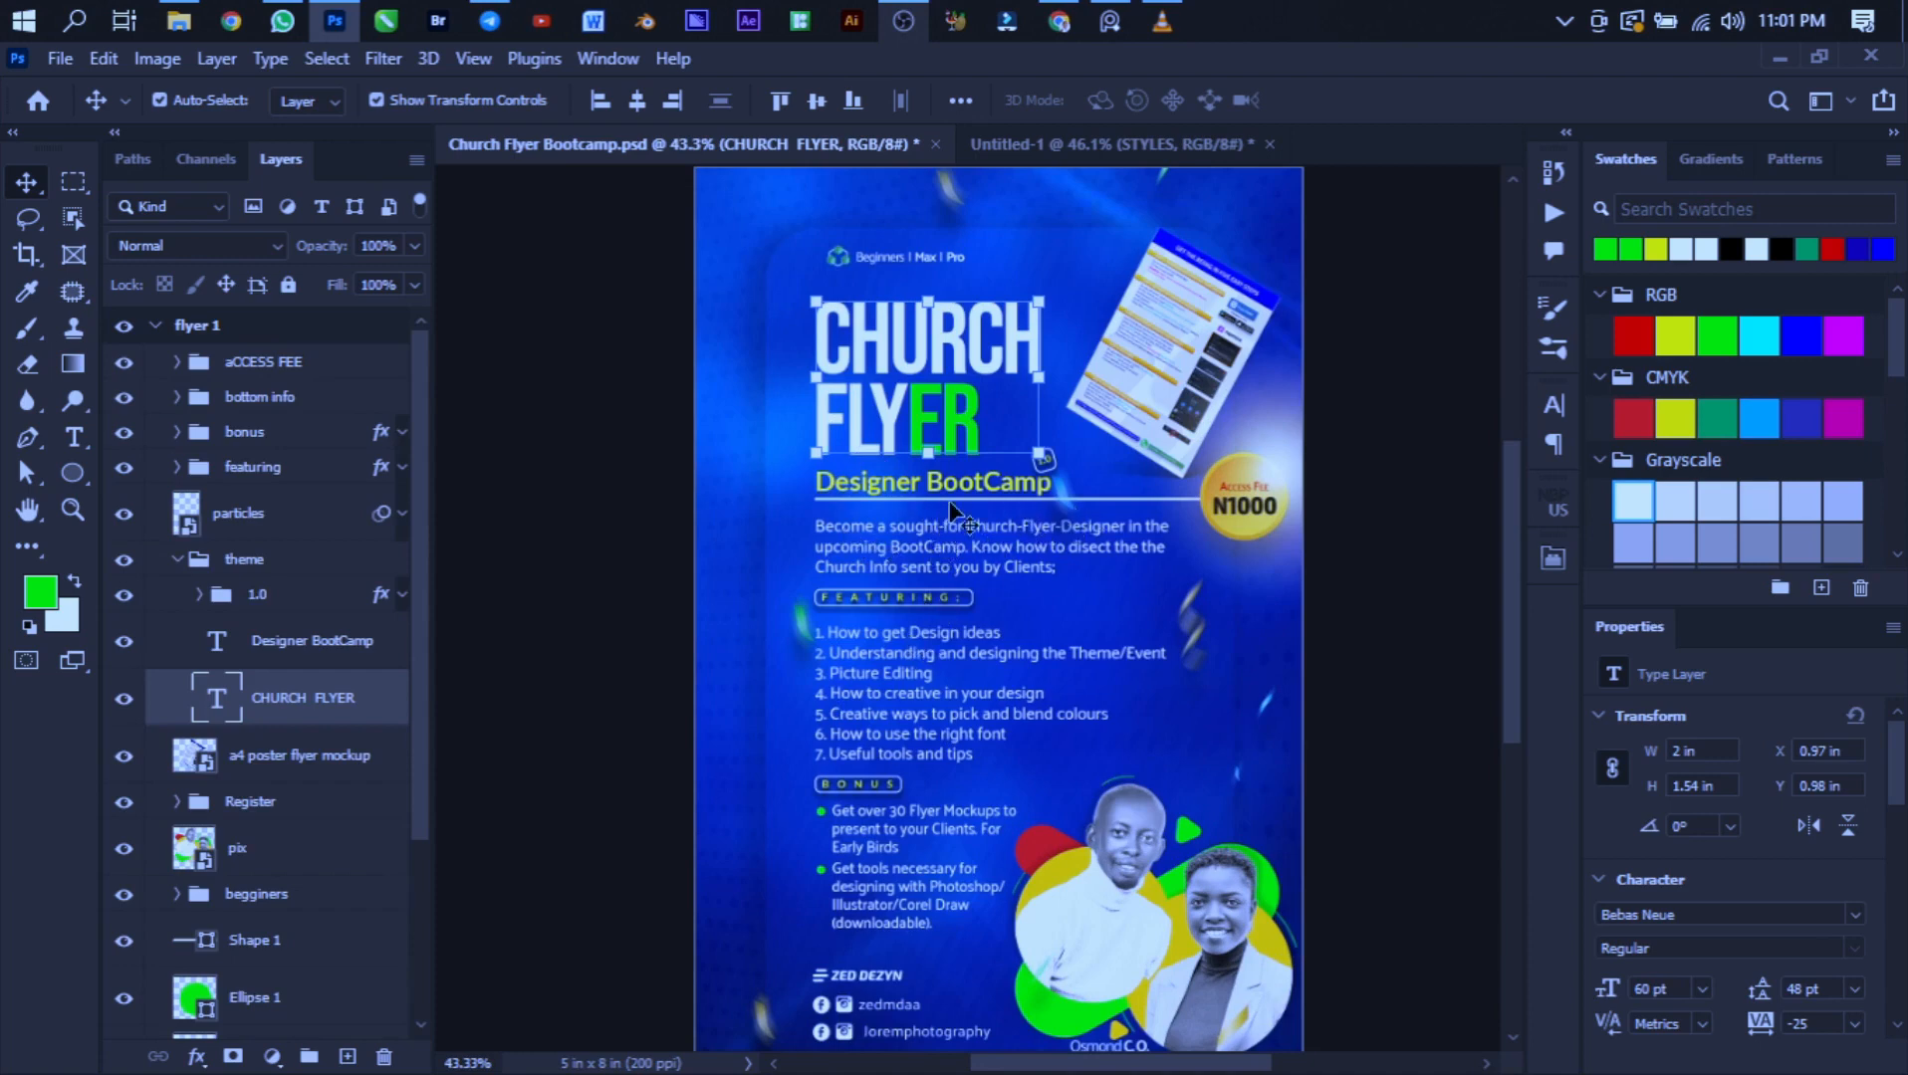
{"action": "scroll", "coordinate": [968, 462], "scroll_direction": "up", "scroll_amount": 1}
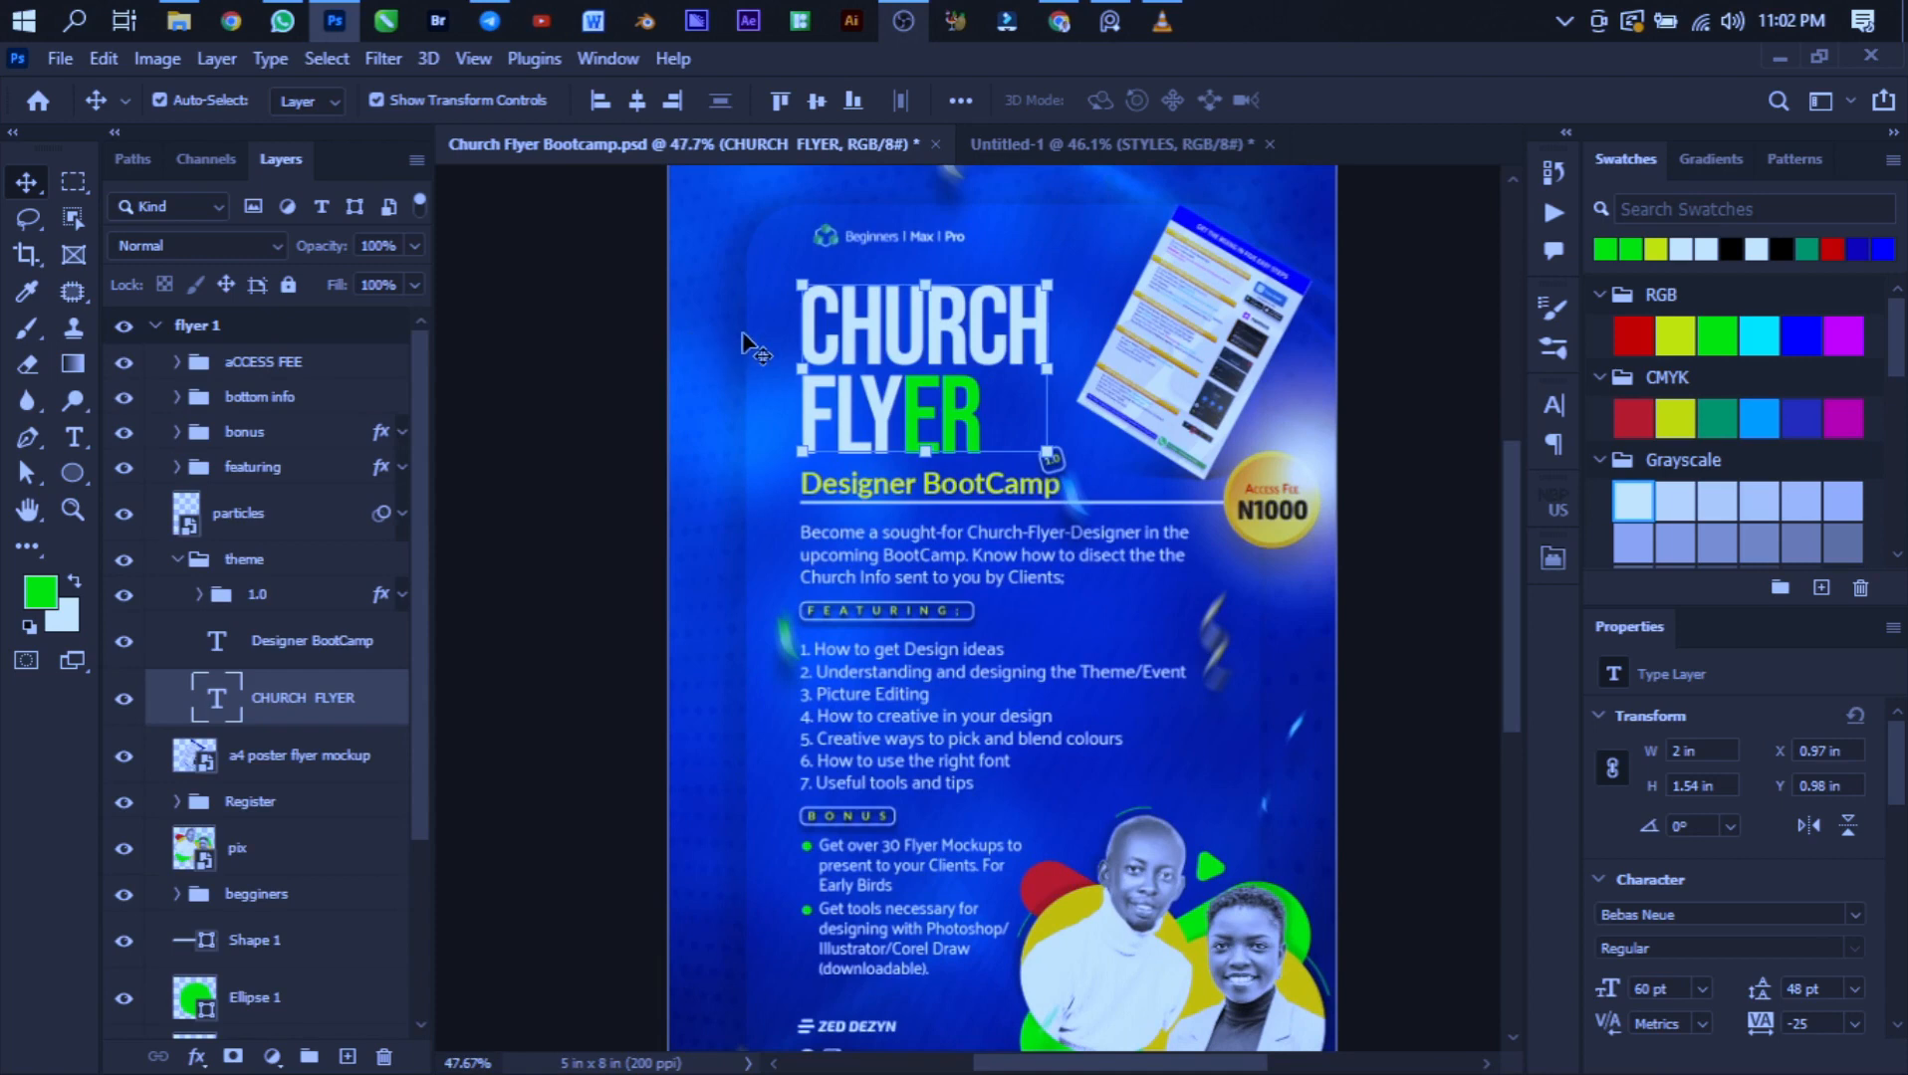
{"action": "left_click", "coordinate": [1079, 144]}
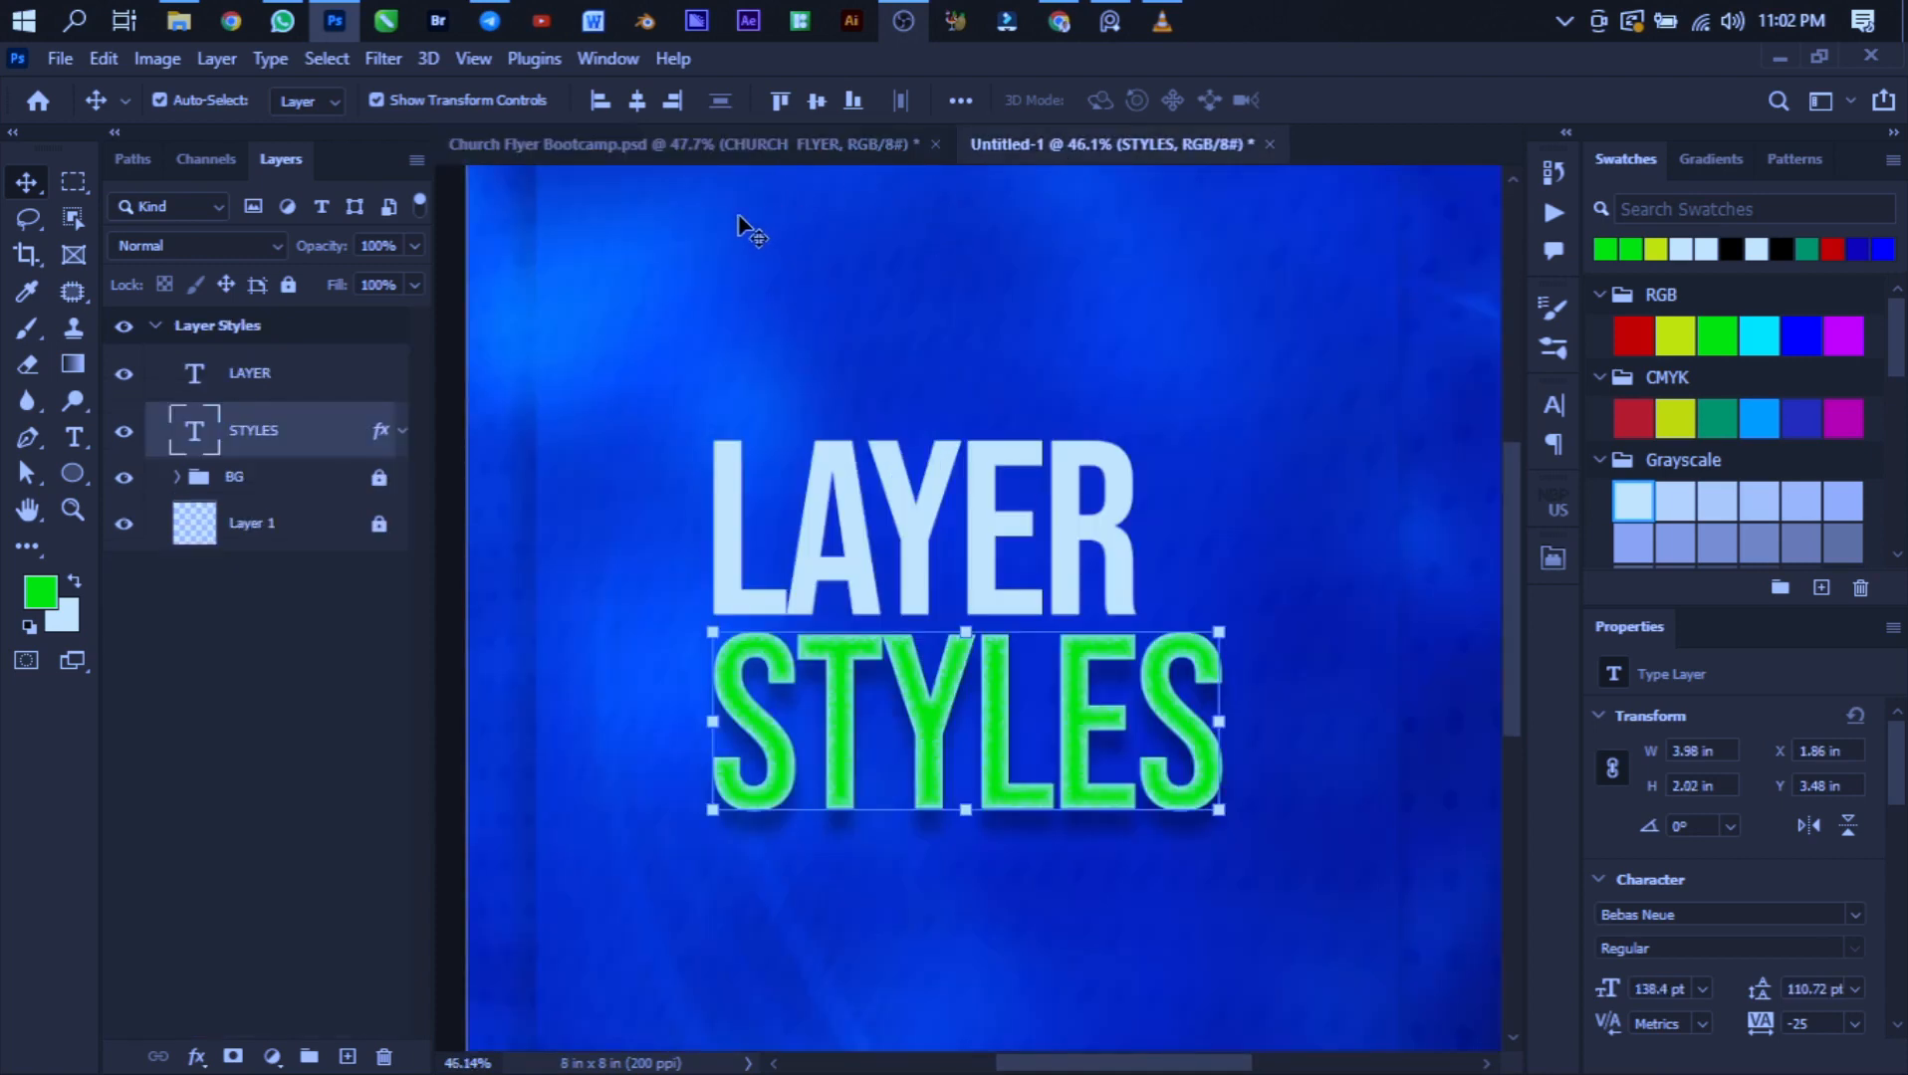
{"action": "scroll", "coordinate": [904, 519], "scroll_direction": "down", "scroll_amount": 1}
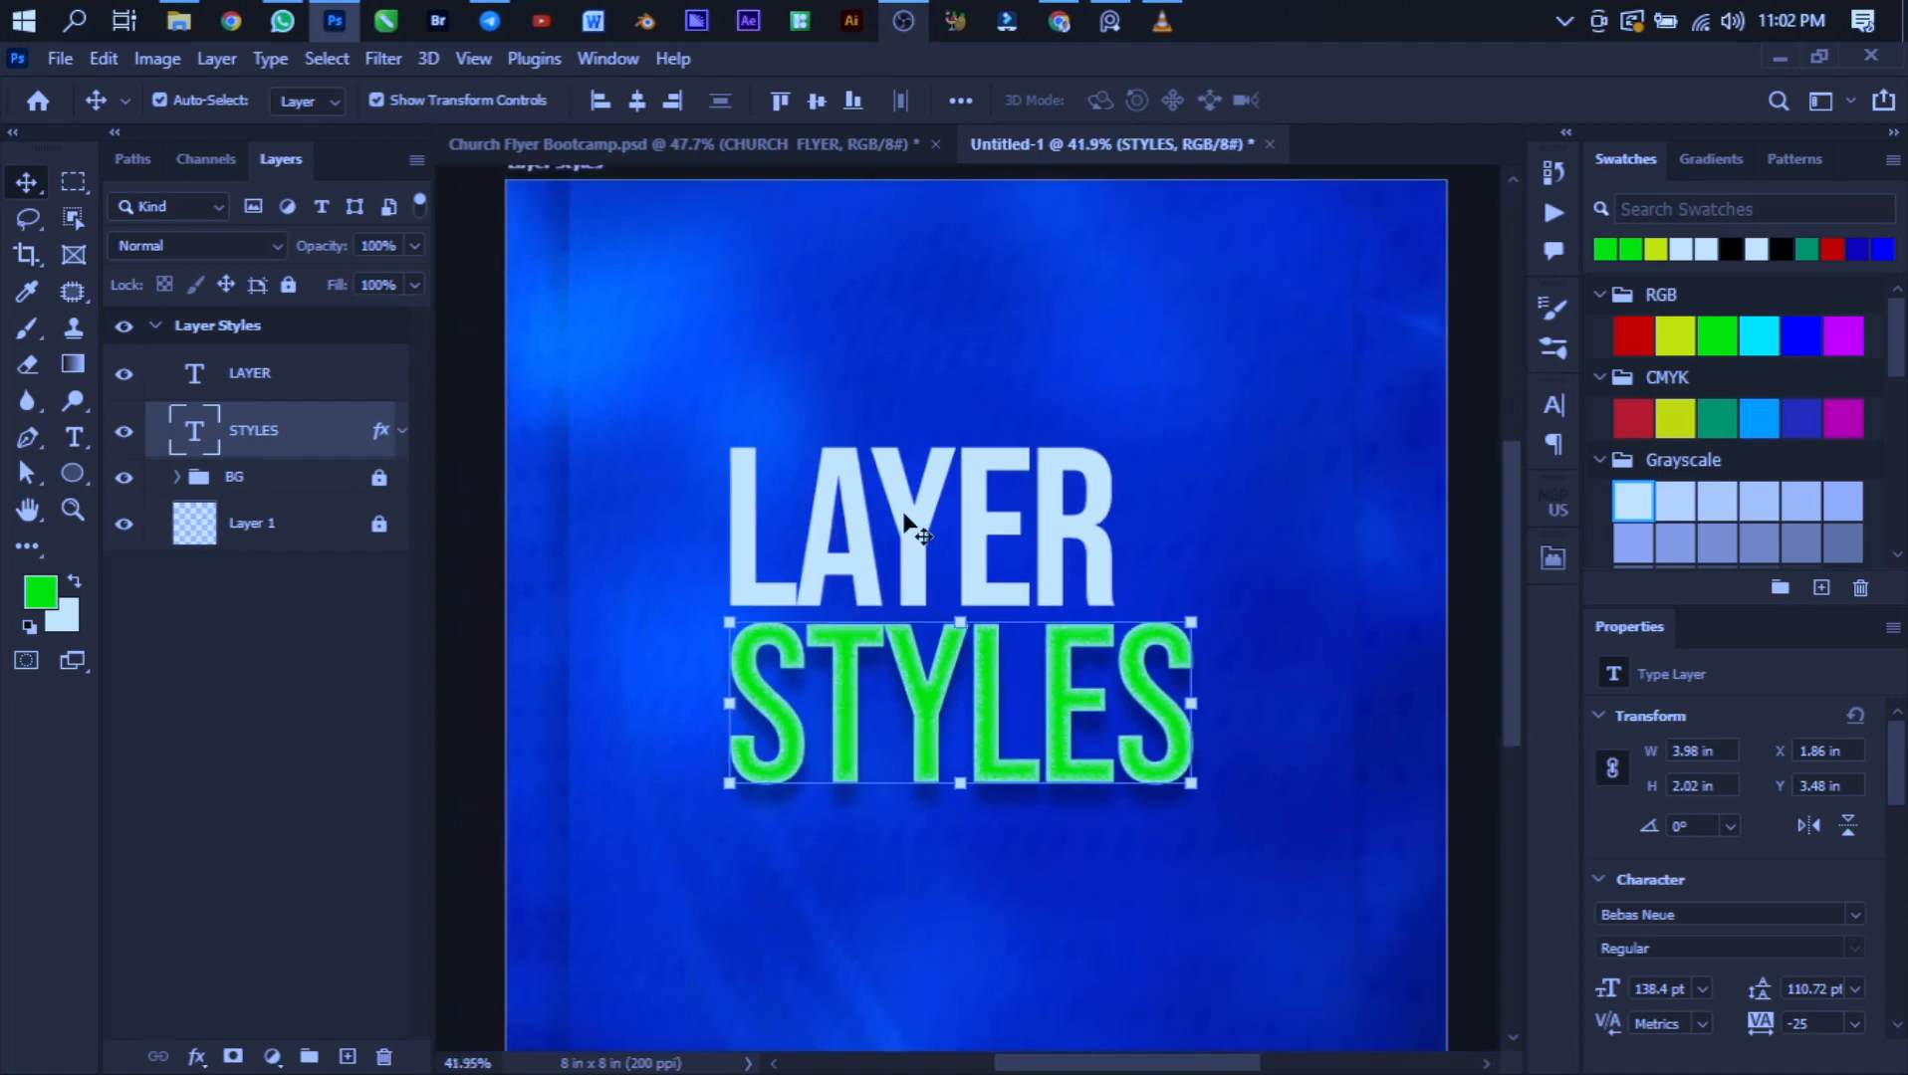
{"action": "left_click", "coordinate": [912, 17]}
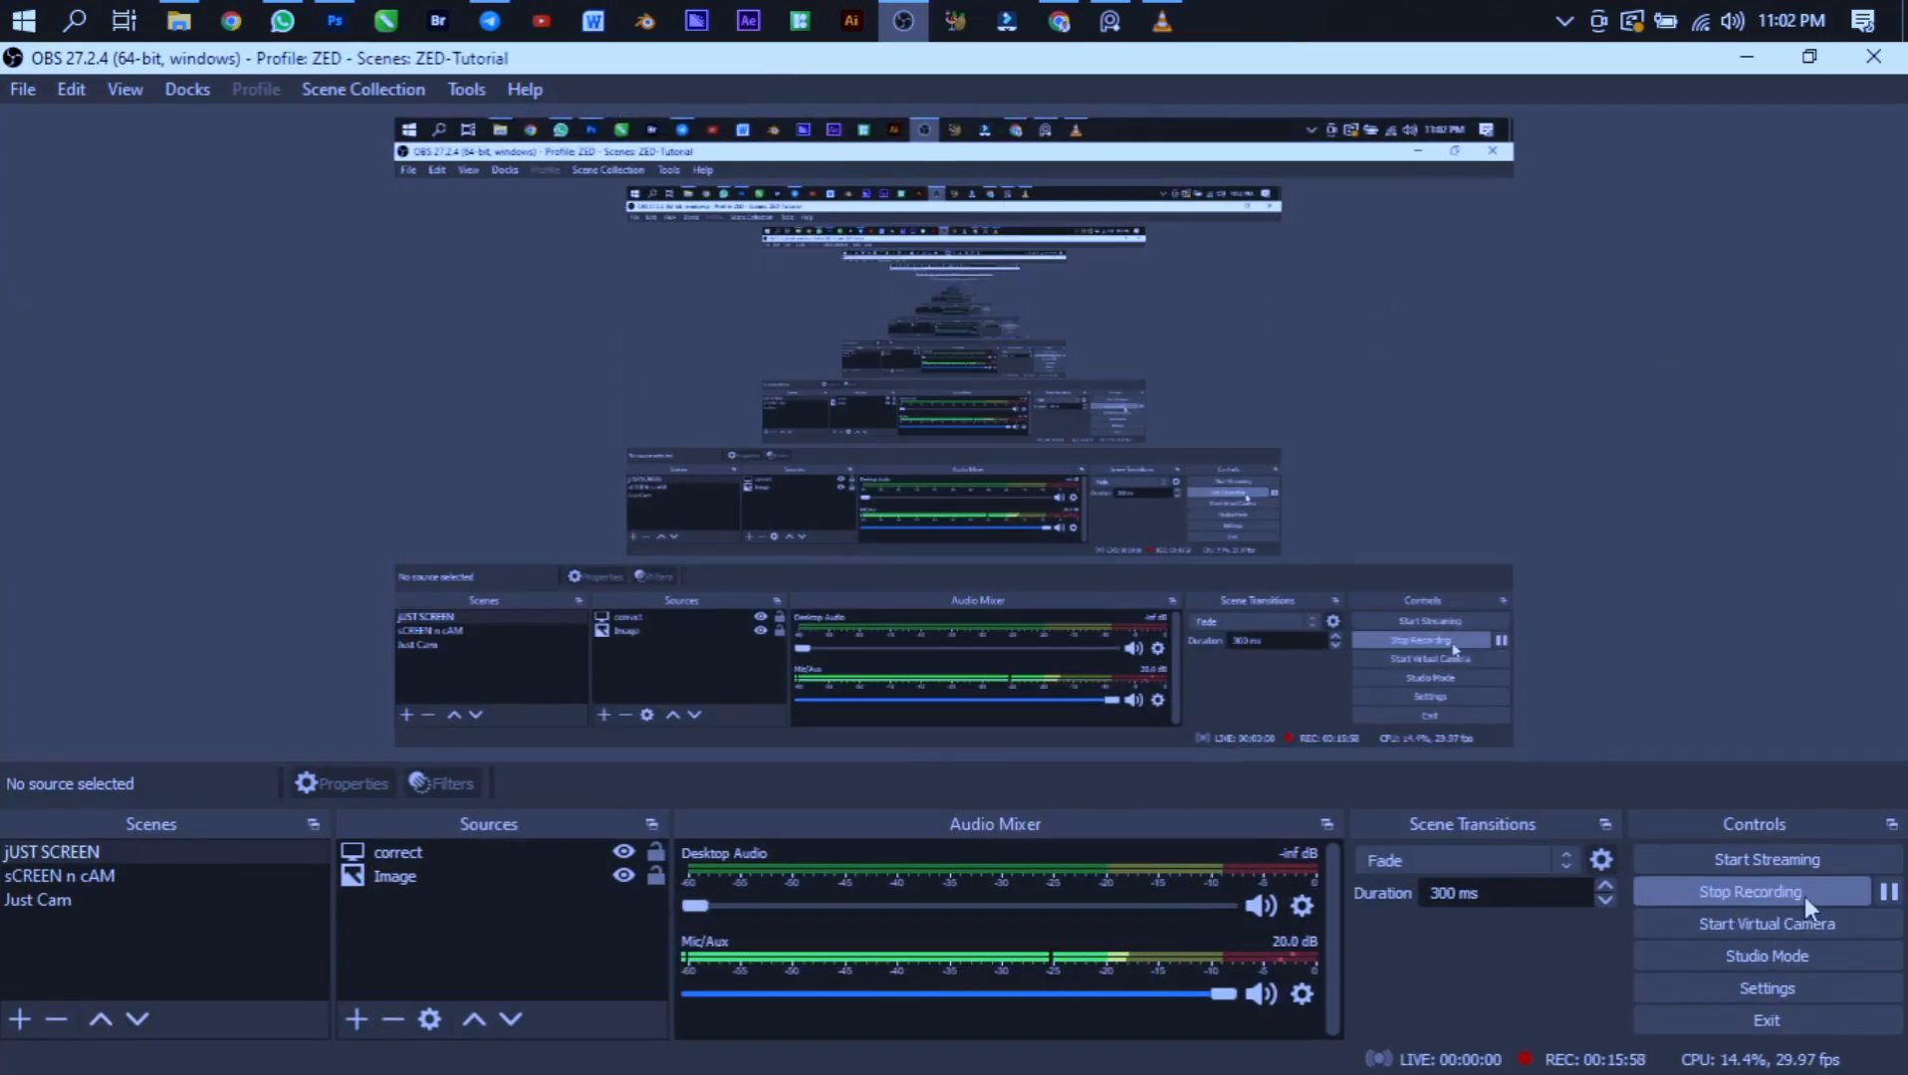
{"action": "left_click", "coordinate": [1838, 896]}
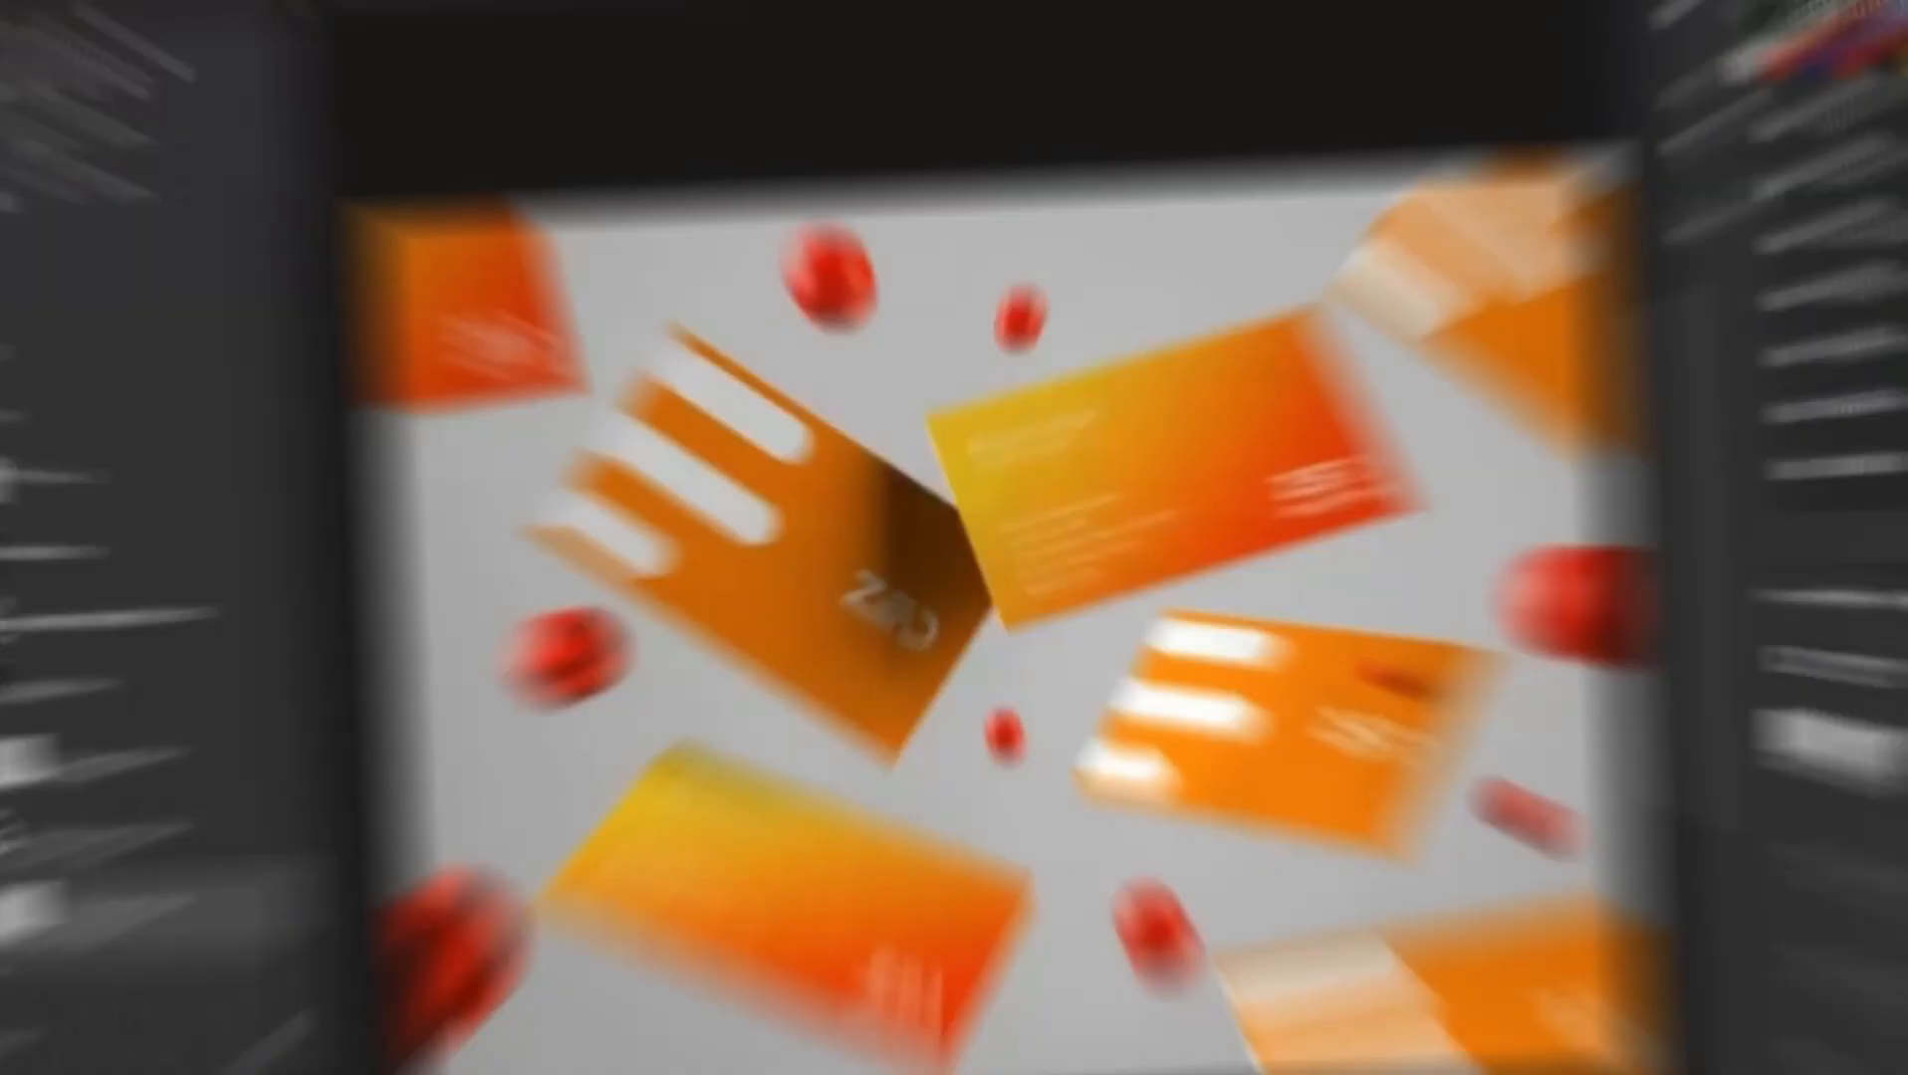